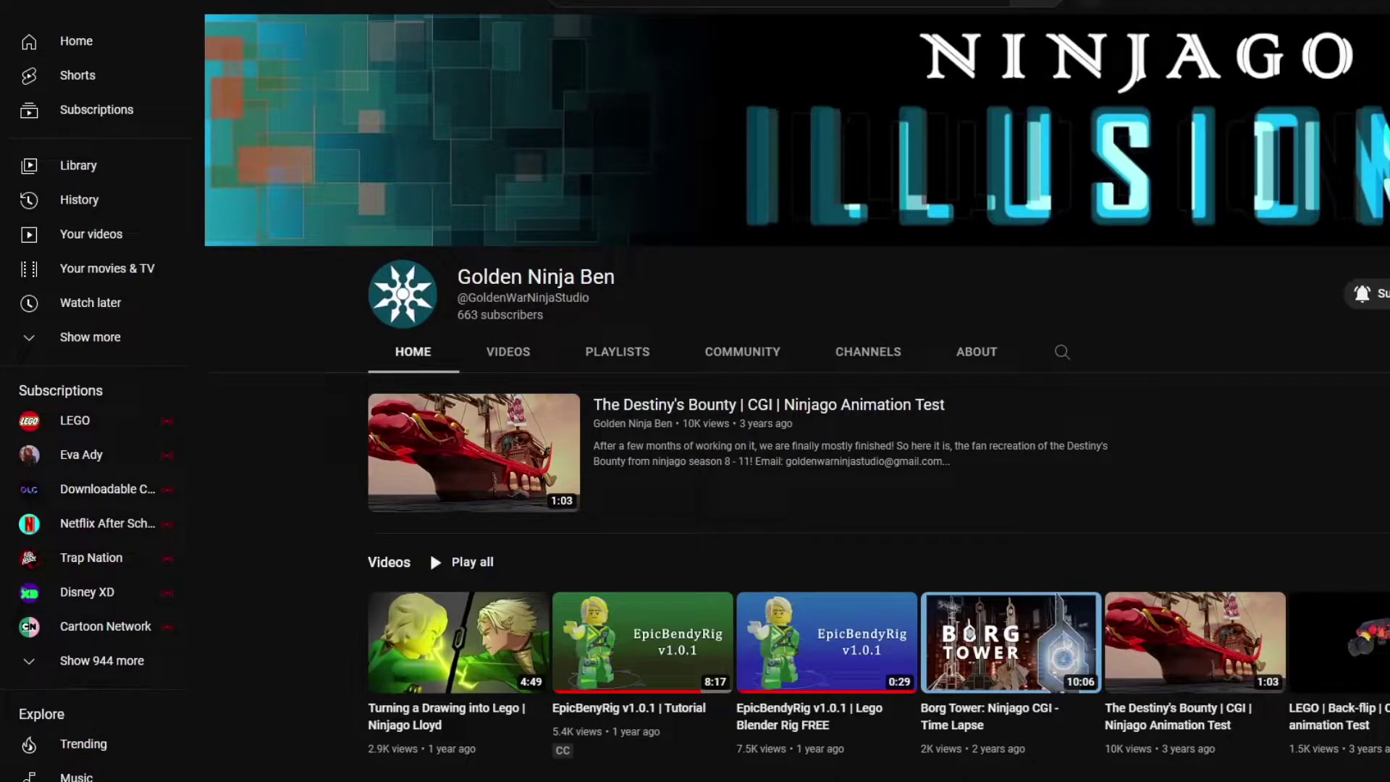
{"action": "mouse_move", "coordinate": [827, 643]}
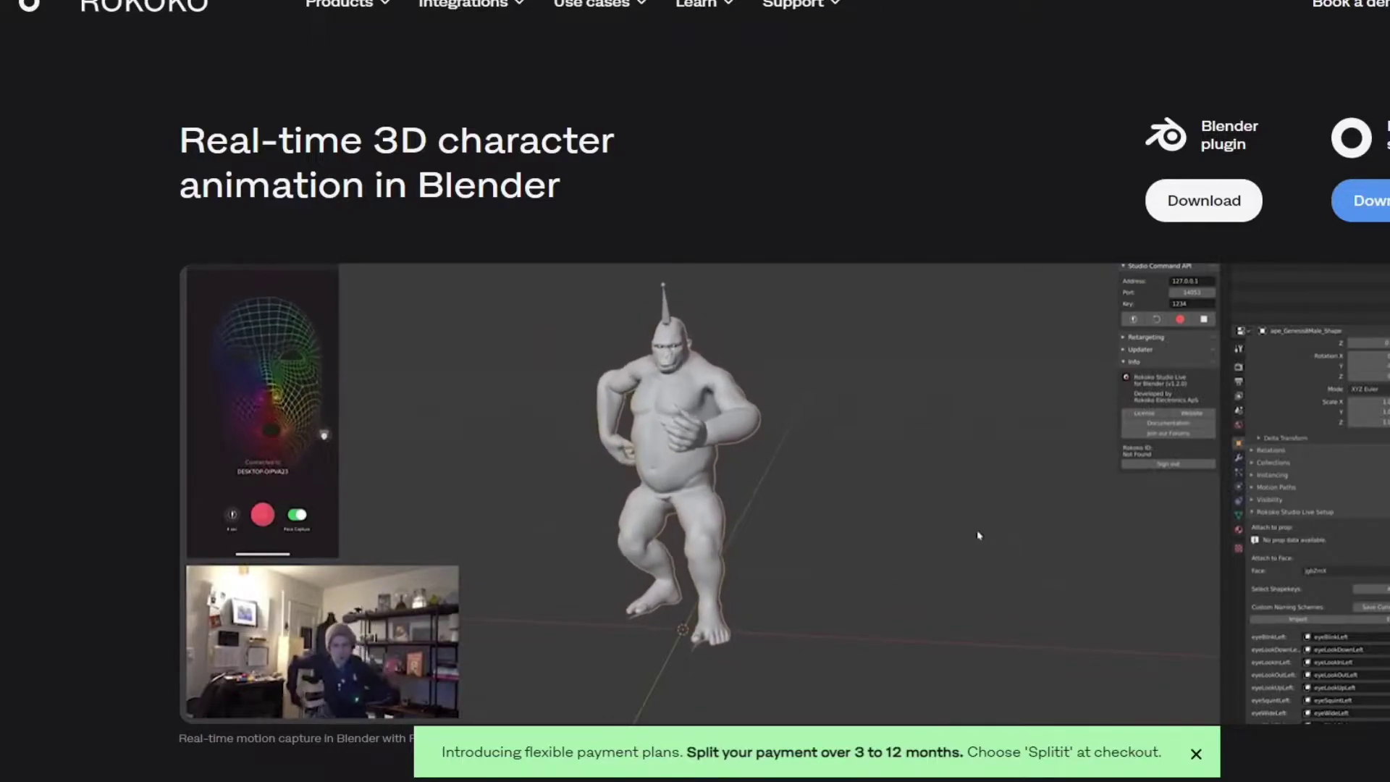
{"action": "mouse_move", "coordinate": [697, 5]}
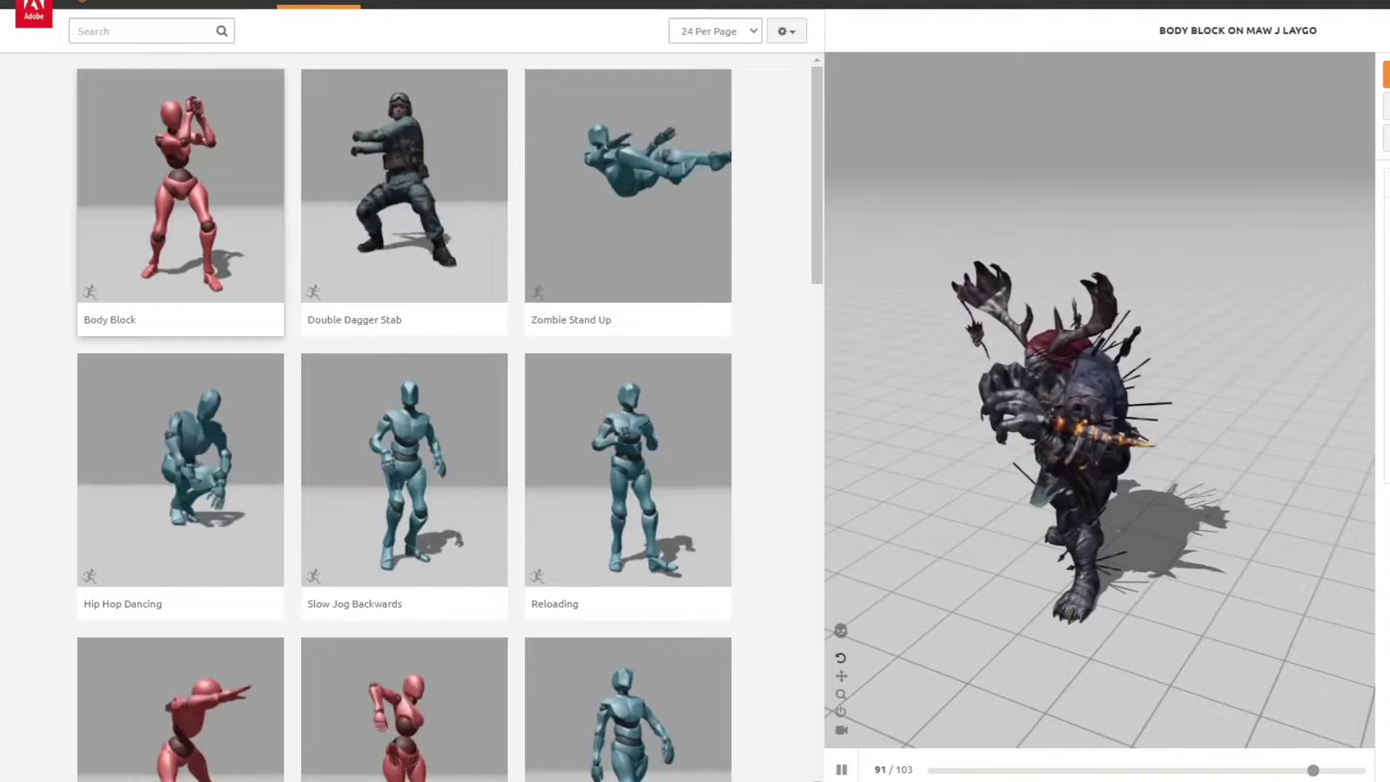
Download the Body Block animation as FBX Binary, without skin, at 30 frames per second and with no keyframe reduction
{"action": "left_click", "coordinate": [1387, 74]}
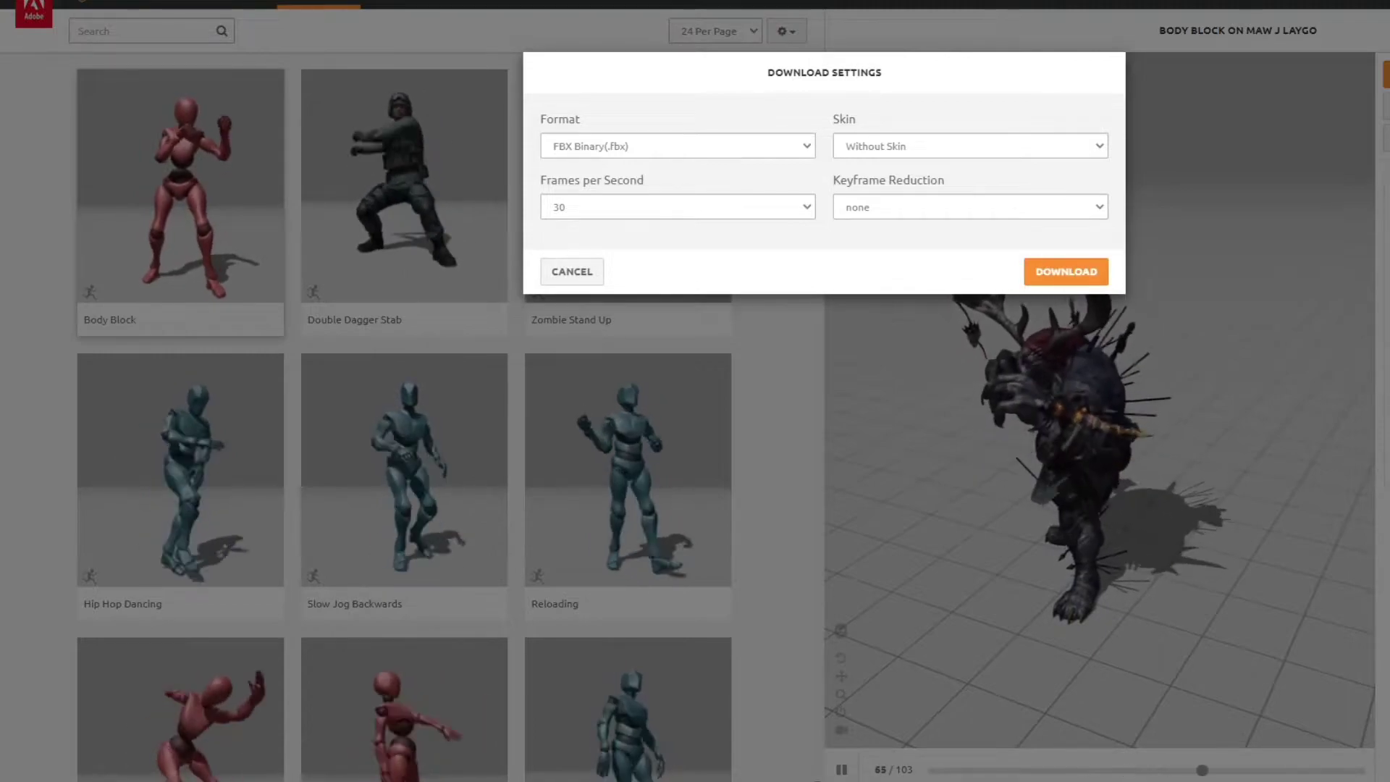
{"action": "left_click", "coordinate": [970, 146]}
{"action": "left_click", "coordinate": [970, 178]}
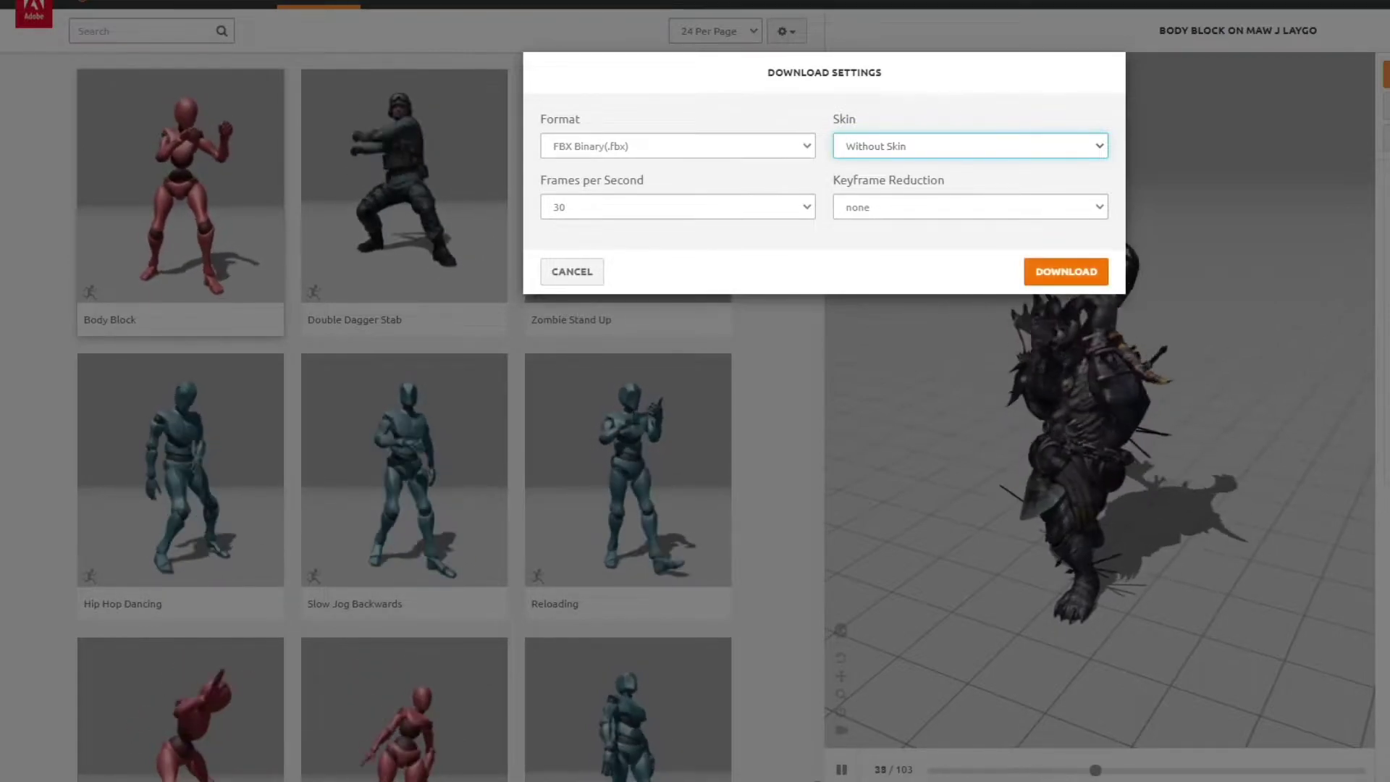
{"action": "left_click", "coordinate": [1066, 272]}
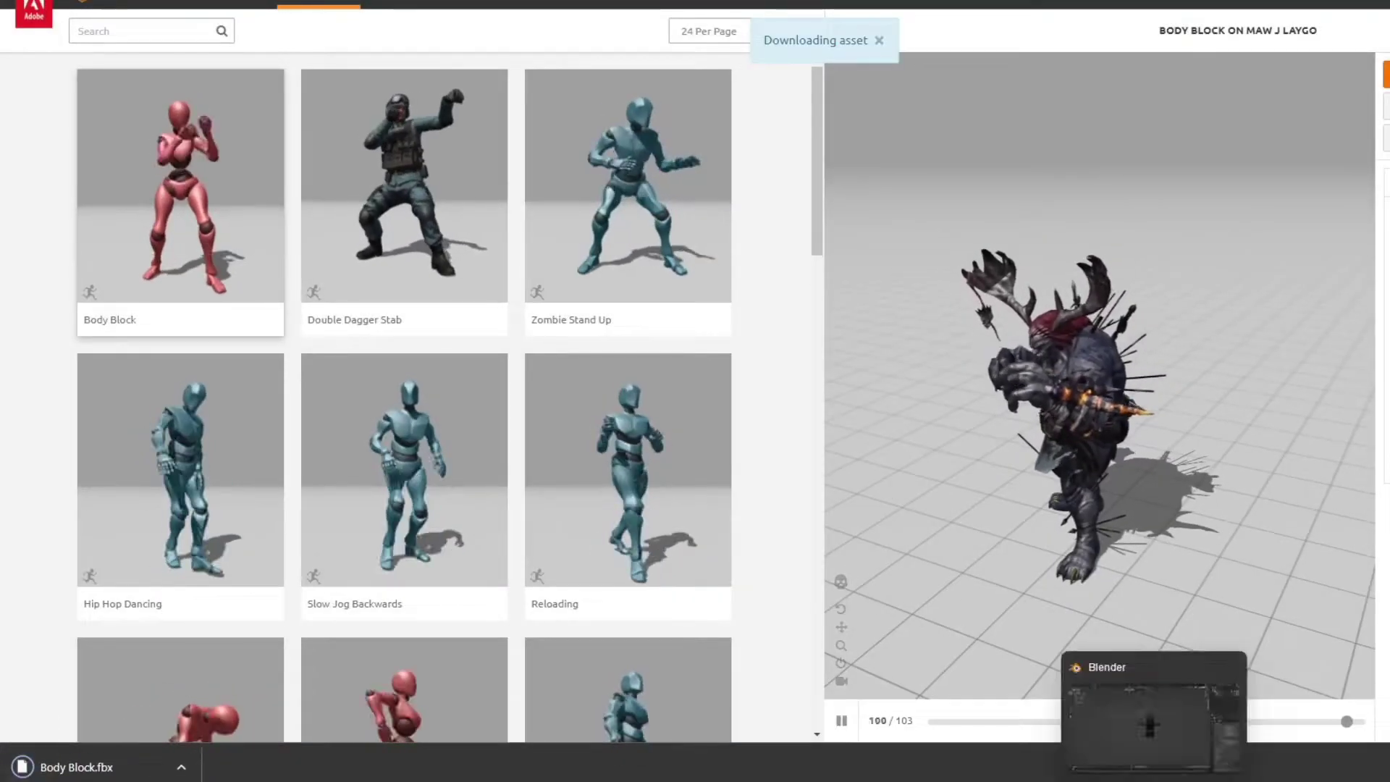
Switch to Blender and search the add-on preferences for "rok" to check whether Rokoko Studio Live is enabled
{"action": "left_click", "coordinate": [1155, 779]}
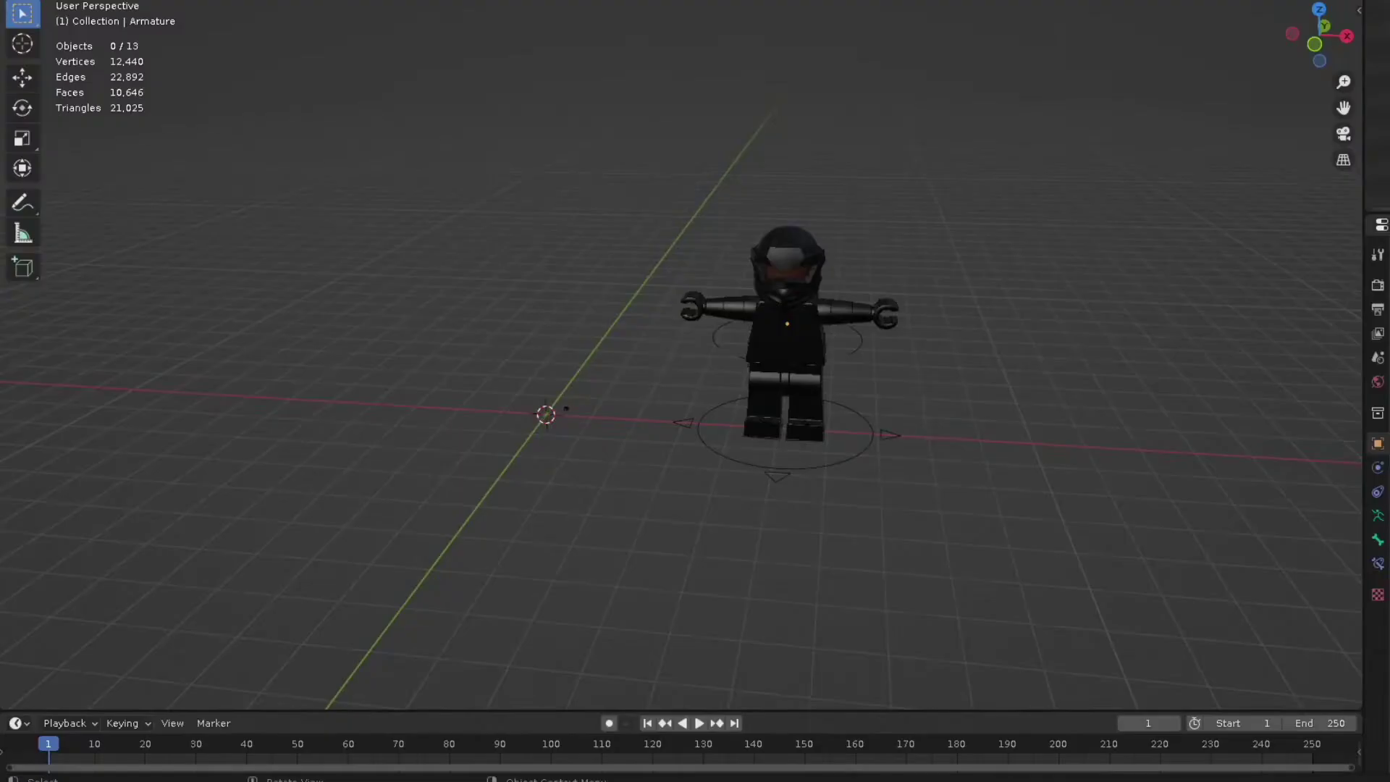
{"action": "middle_click_drag", "start_coordinate": [724, 406], "coordinate": [749, 377]}
{"action": "scroll", "coordinate": [748, 377], "scroll_direction": "up", "scroll_amount": 1}
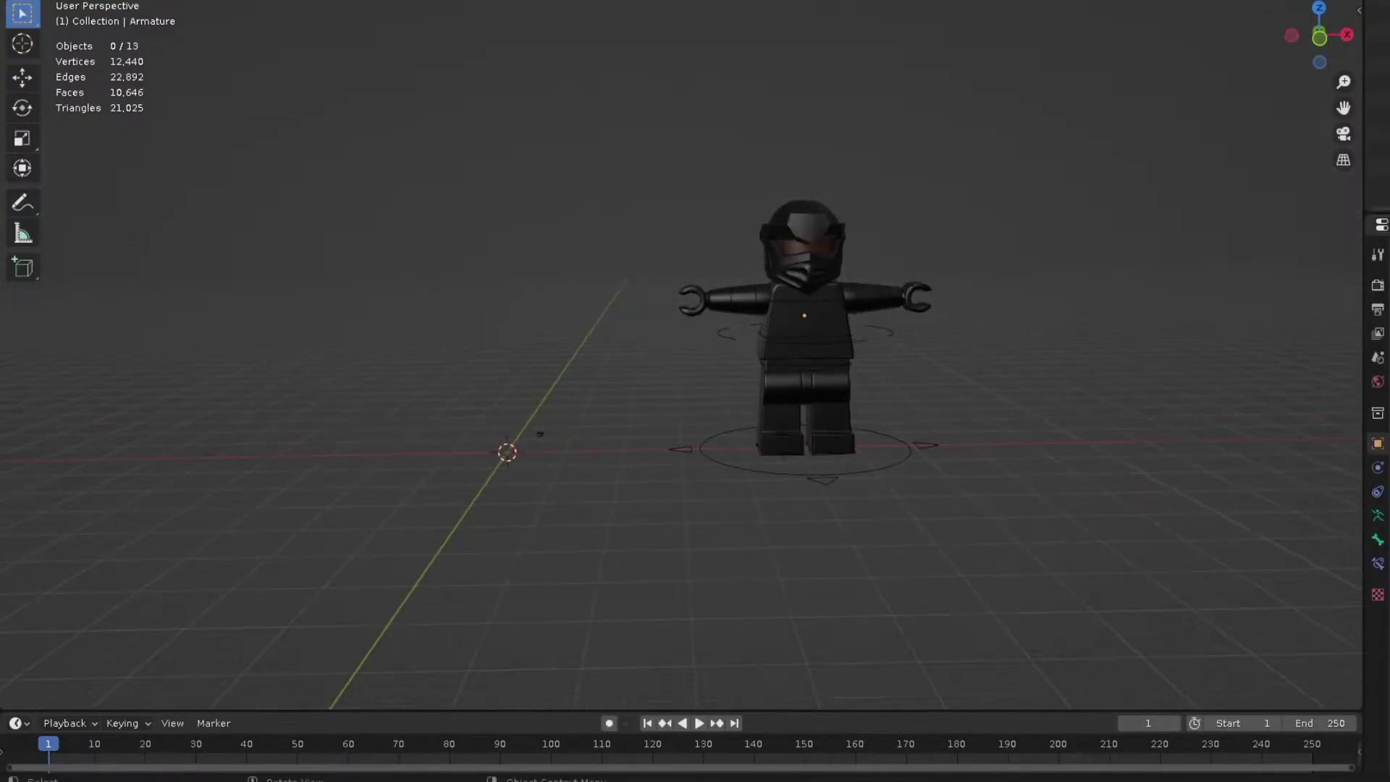
{"action": "left_click", "coordinate": [67, 0]}
{"action": "left_click", "coordinate": [109, 181]}
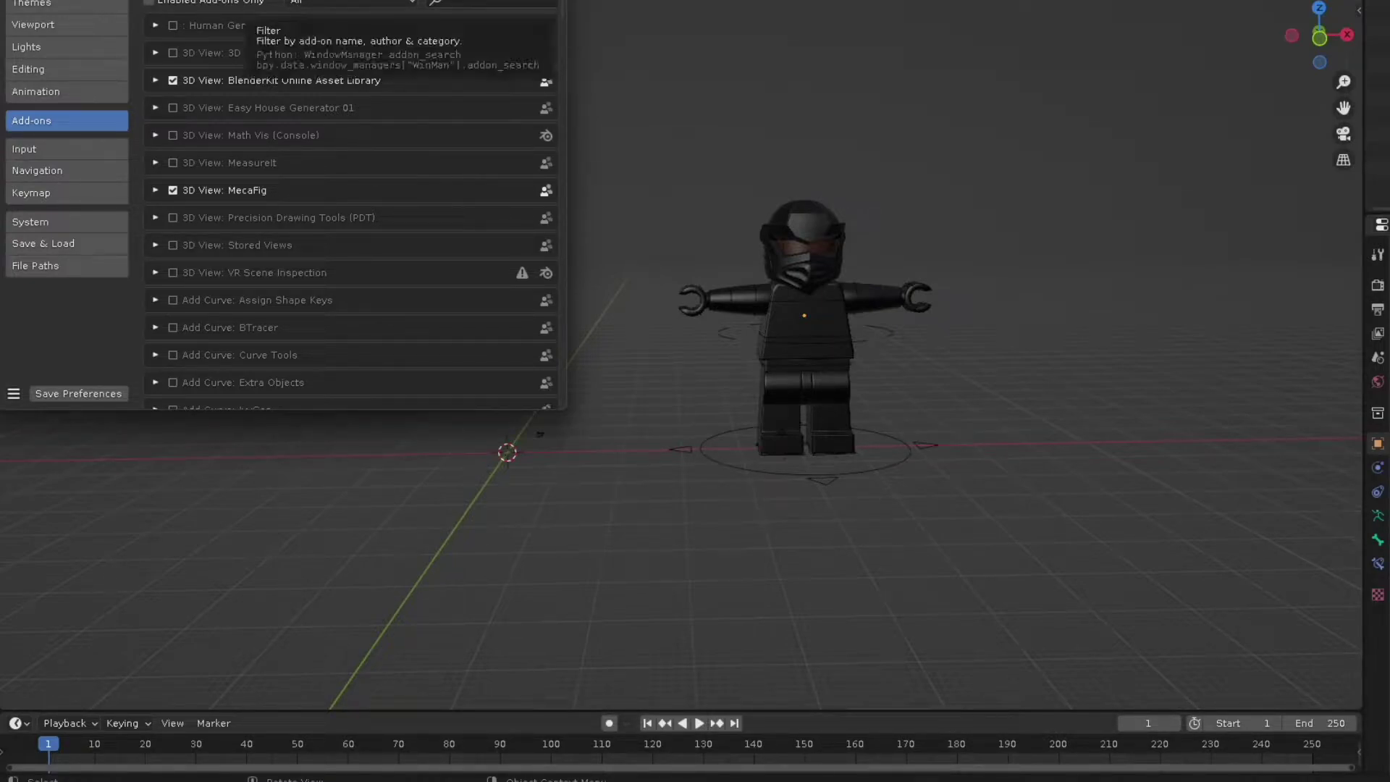
{"action": "left_click", "coordinate": [500, 2]}
{"action": "type", "text": "rok"}
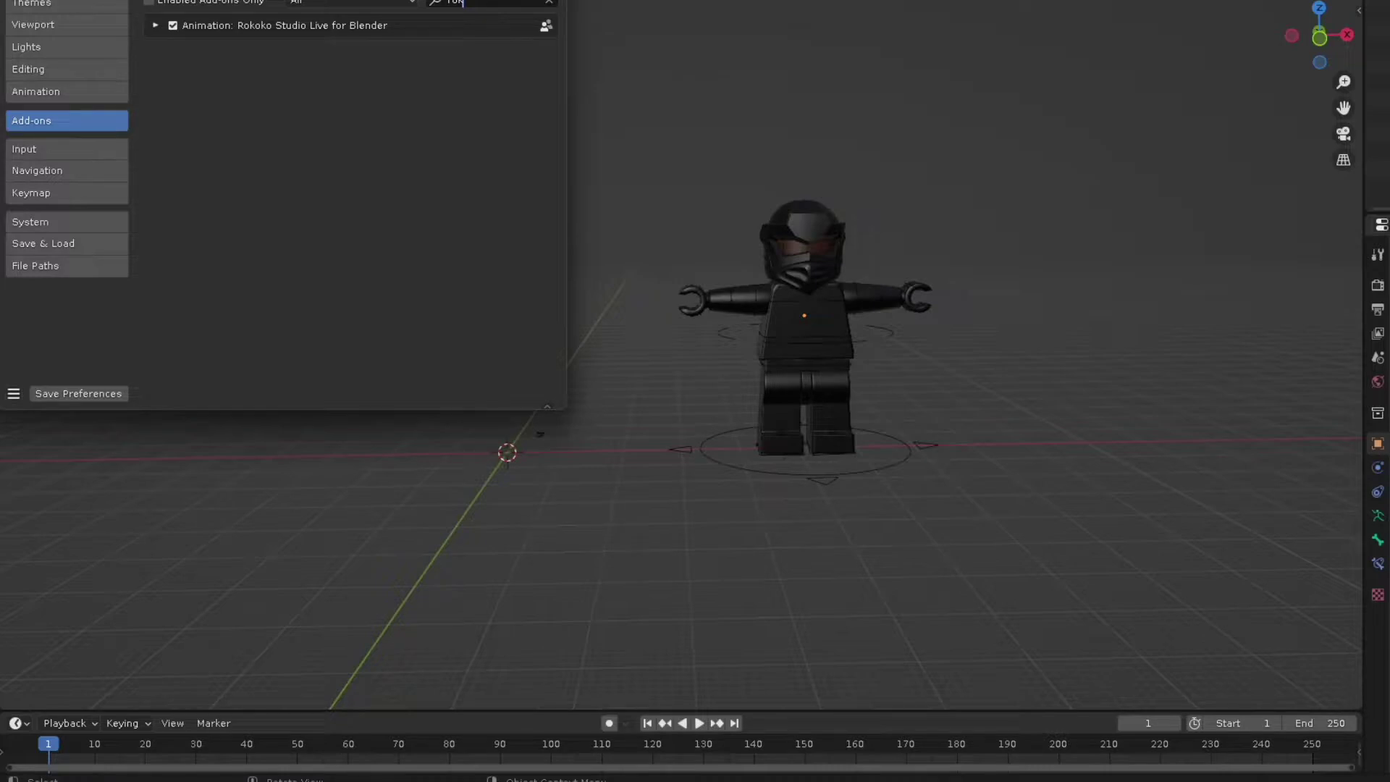
{"action": "key", "text": "alt+F4"}
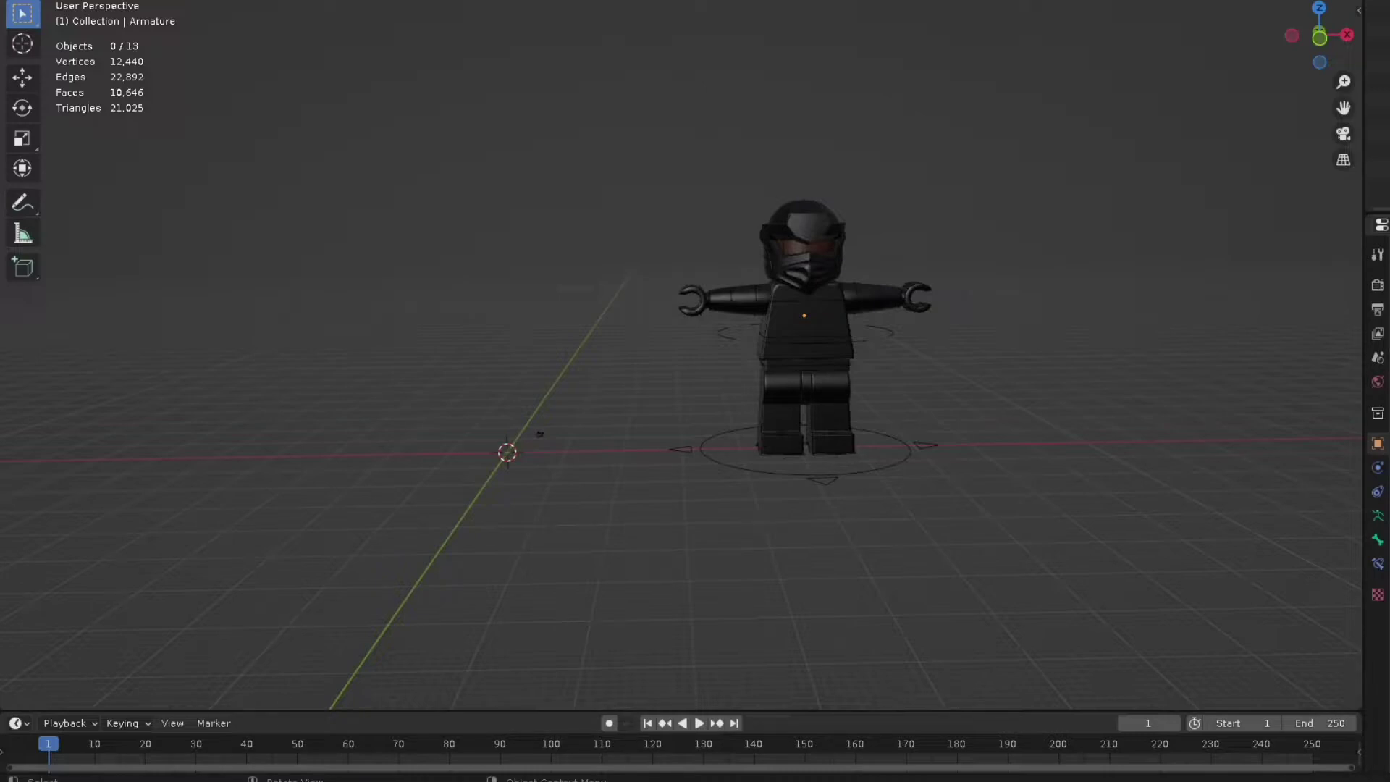
Import Body Block.fbx from the Downloads folder and frame the imported armature in the viewport
{"action": "scroll", "coordinate": [678, 341], "scroll_direction": "up", "scroll_amount": 3}
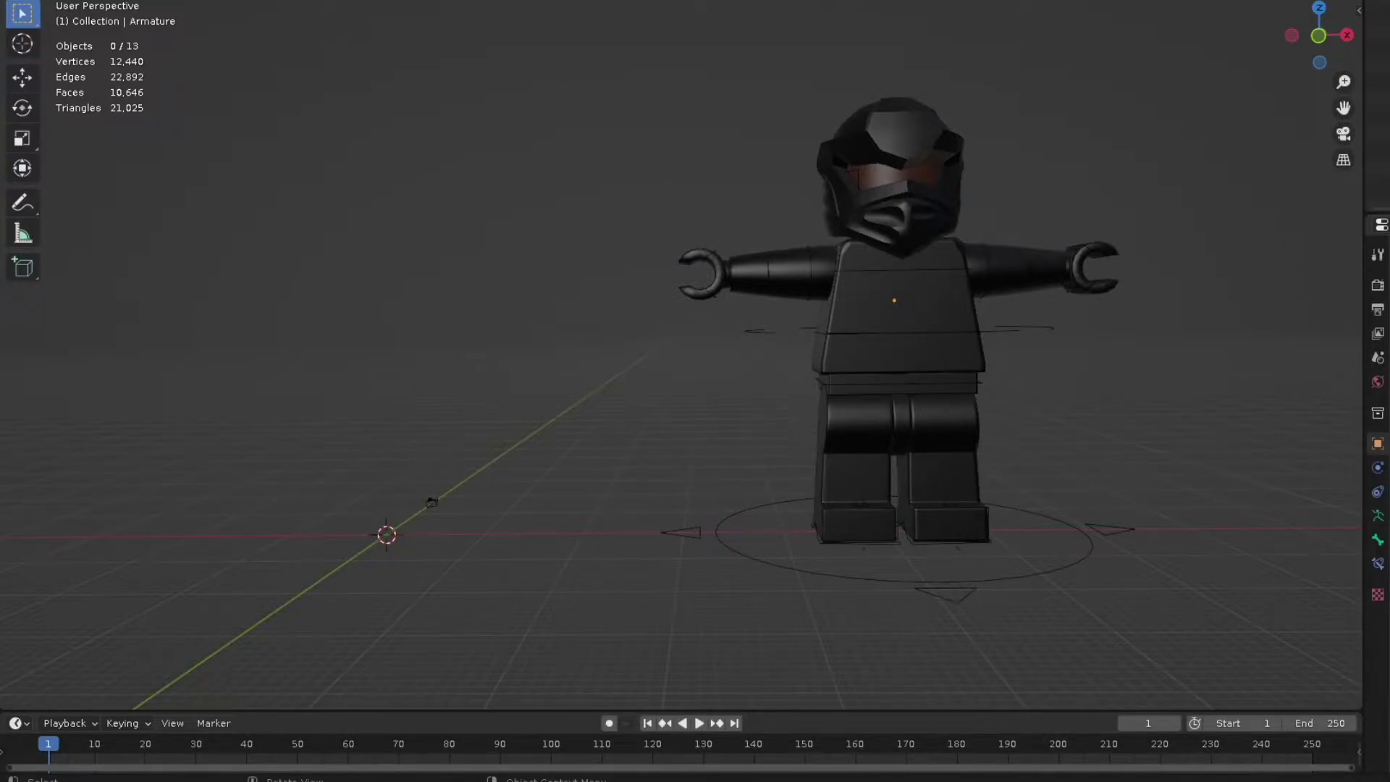
{"action": "key", "text": "F4"}
{"action": "mouse_move", "coordinate": [109, 168]}
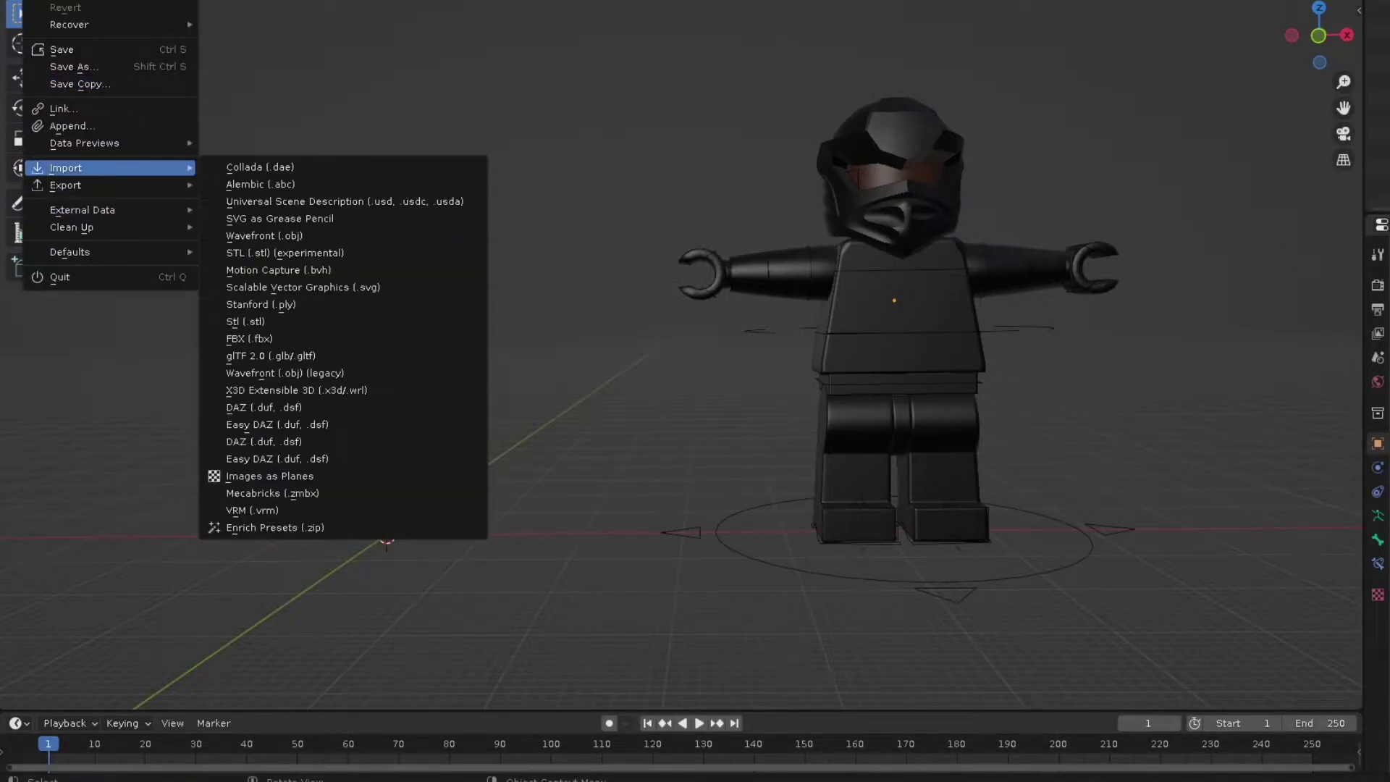
{"action": "left_click", "coordinate": [249, 338]}
{"action": "left_click", "coordinate": [434, 299]}
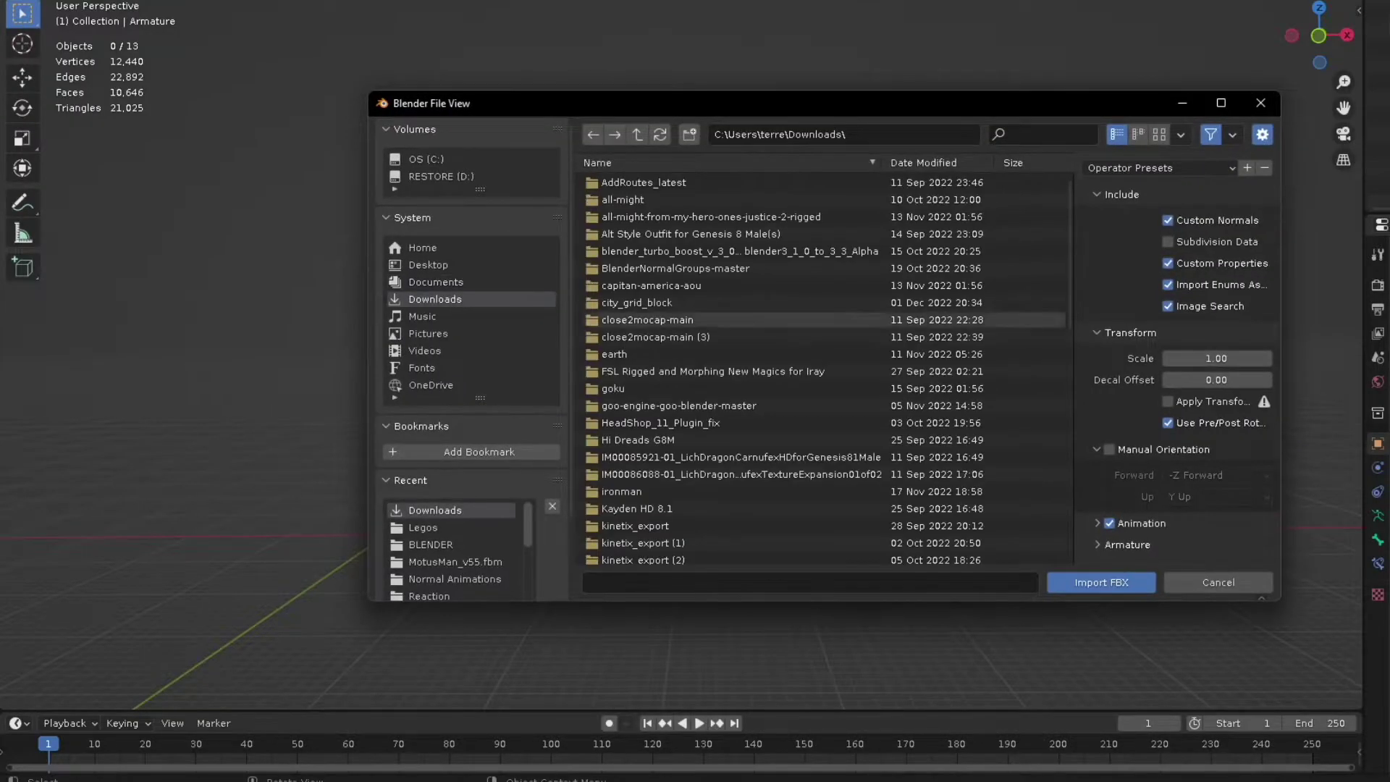
{"action": "scroll", "coordinate": [724, 451], "scroll_direction": "down", "scroll_amount": 10}
{"action": "left_click", "coordinate": [637, 469]}
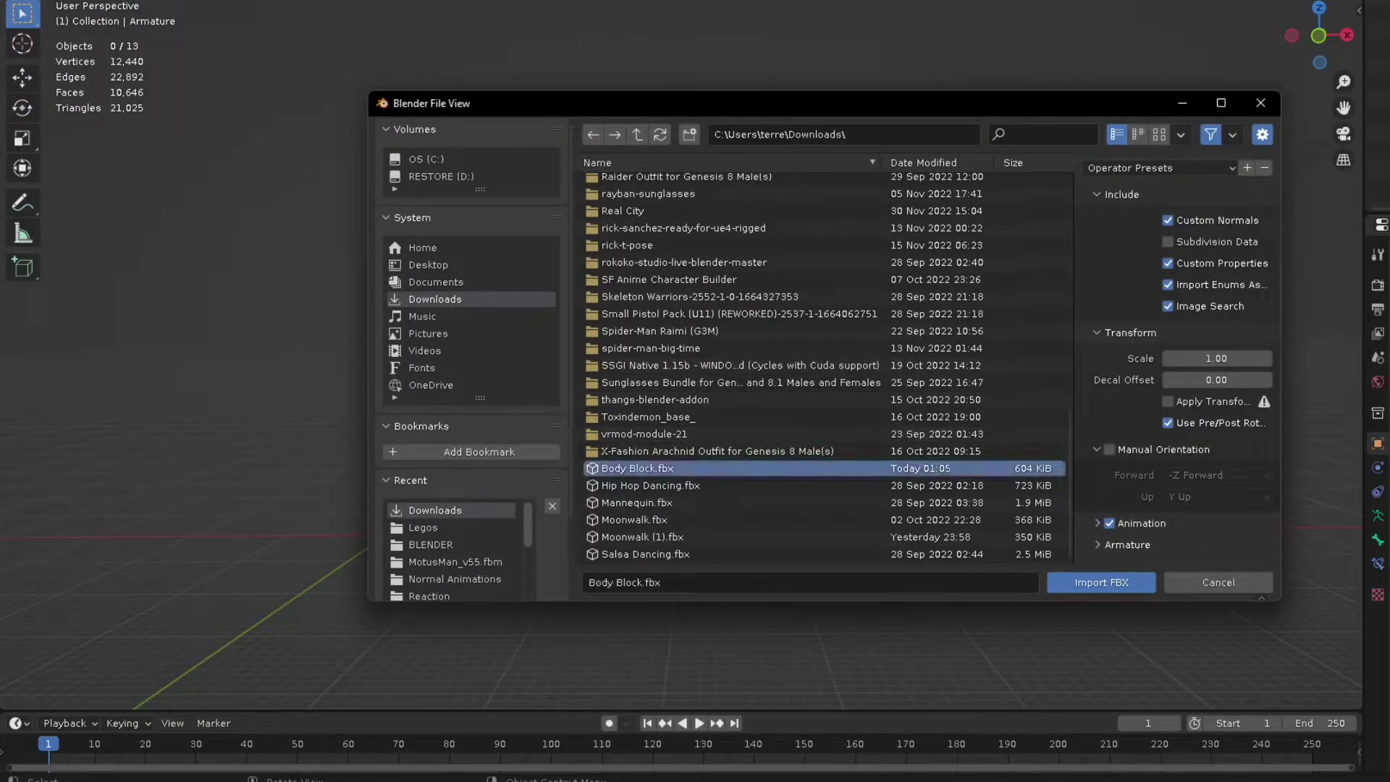
{"action": "left_click", "coordinate": [1102, 582]}
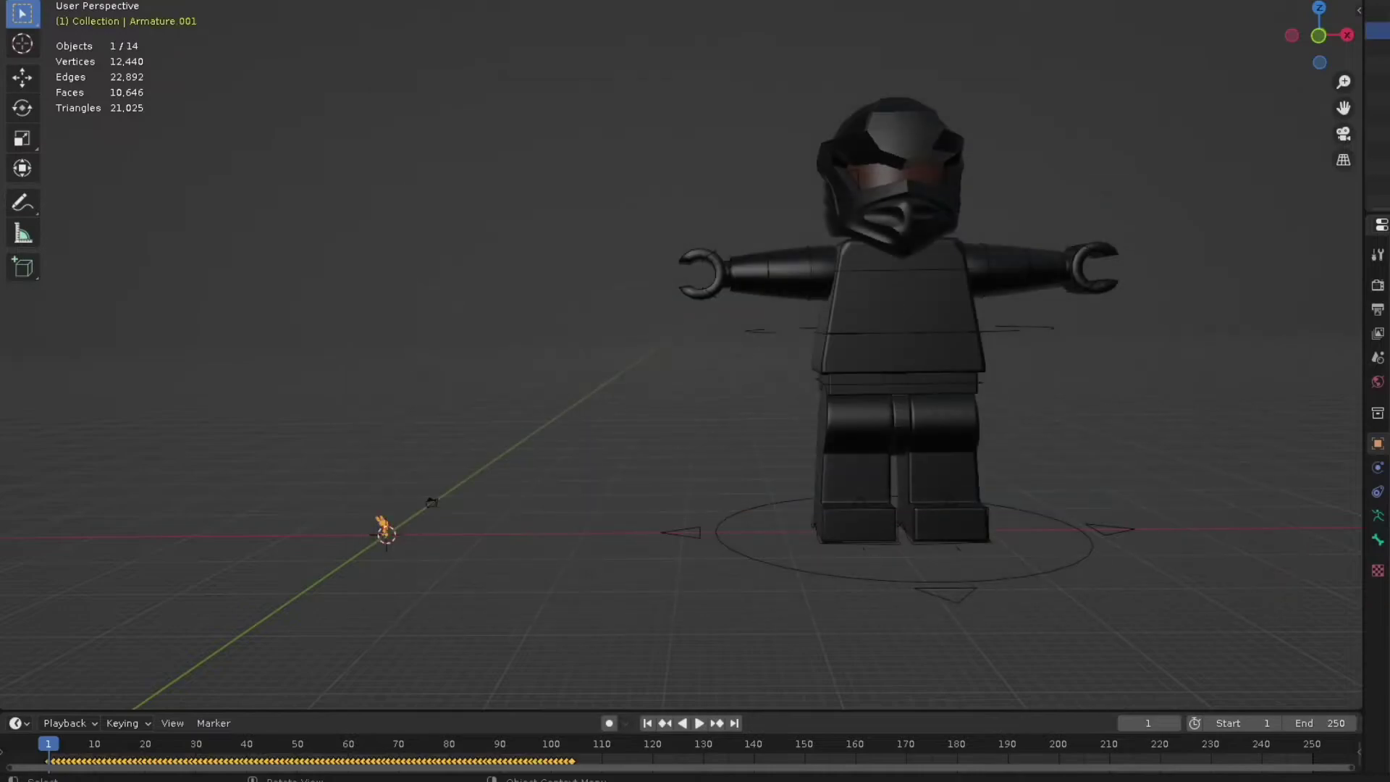
{"action": "key", "text": "KP_Decimal"}
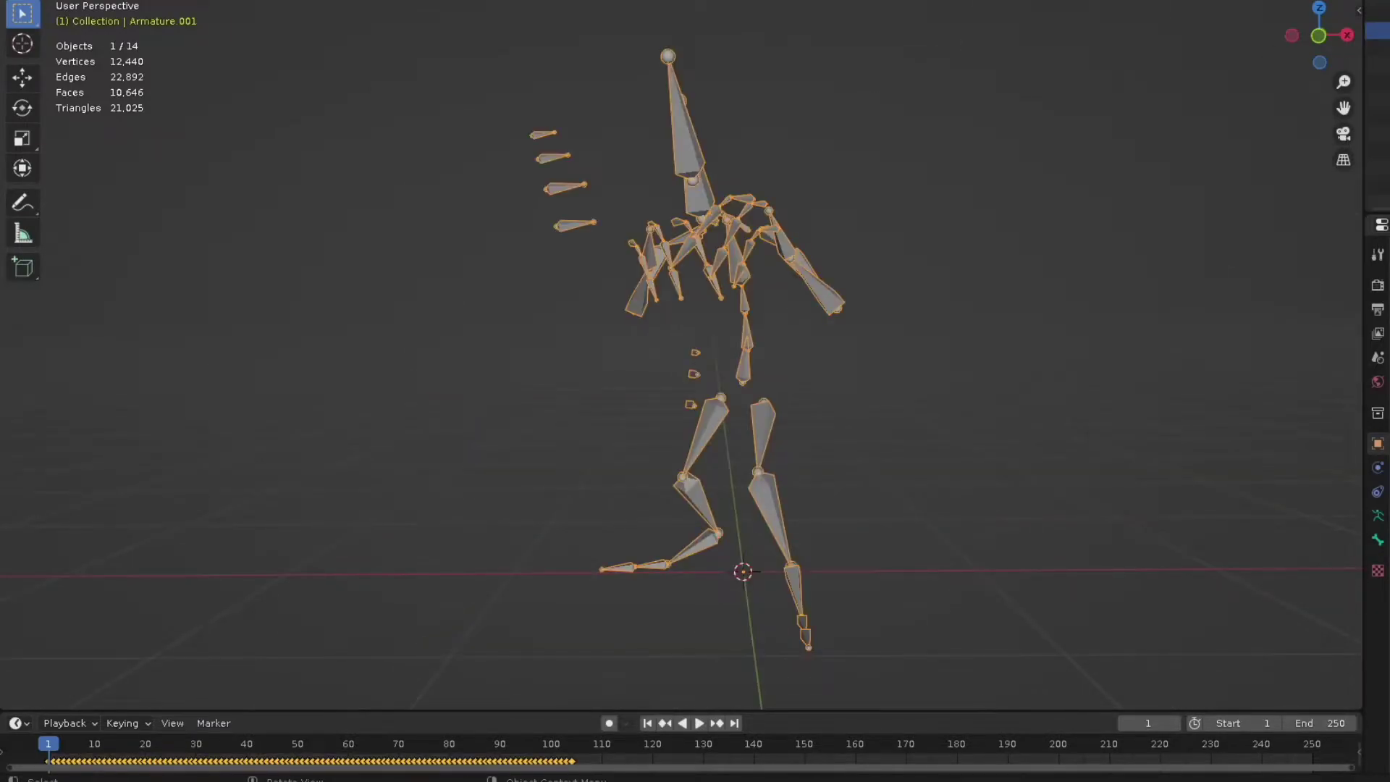
Find the animation's last keyframe on the timeline and set the scene's end frame to 104
{"action": "left_click", "coordinate": [571, 744]}
{"action": "left_click_drag", "start_coordinate": [574, 744], "coordinate": [576, 744]}
{"action": "left_click", "coordinate": [1320, 724]}
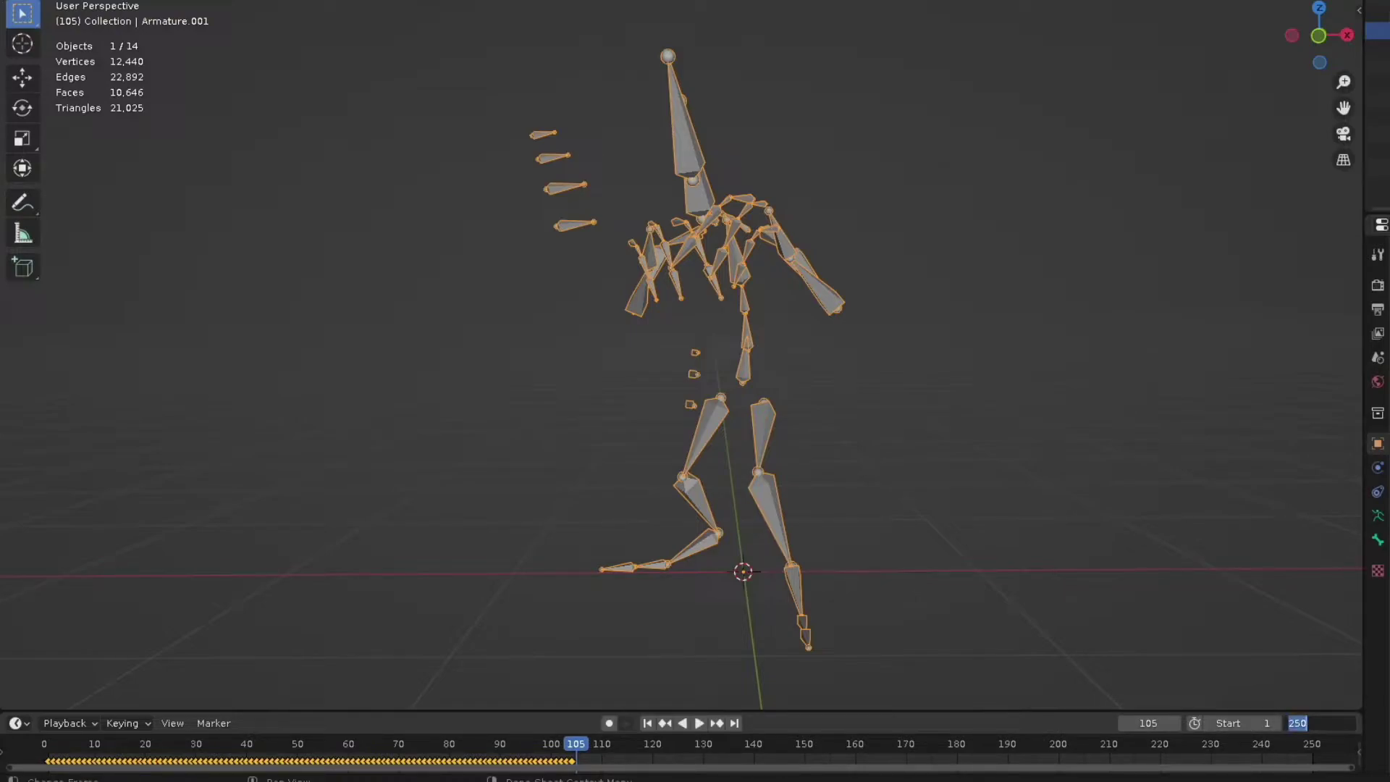
{"action": "type", "text": "4"}
{"action": "key", "text": "Return"}
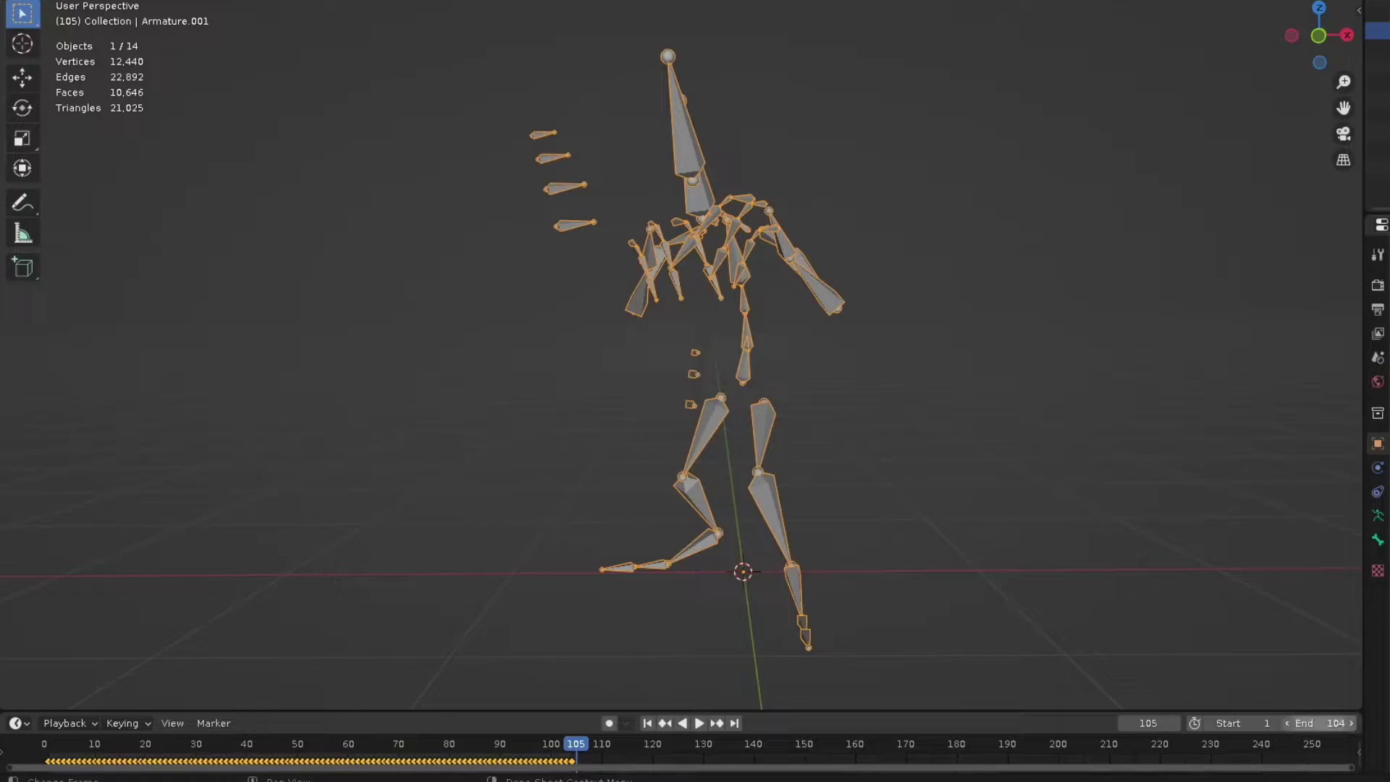
Open the Rokoko add-on's retargeting settings alongside the 3D viewport
{"action": "scroll", "coordinate": [702, 348], "scroll_direction": "down", "scroll_amount": 4}
{"action": "scroll", "coordinate": [702, 362], "scroll_direction": "down", "scroll_amount": 5}
{"action": "middle_click_drag", "start_coordinate": [702, 362], "coordinate": [355, 325]}
{"action": "middle_click_drag", "start_coordinate": [550, 435], "coordinate": [536, 442]}
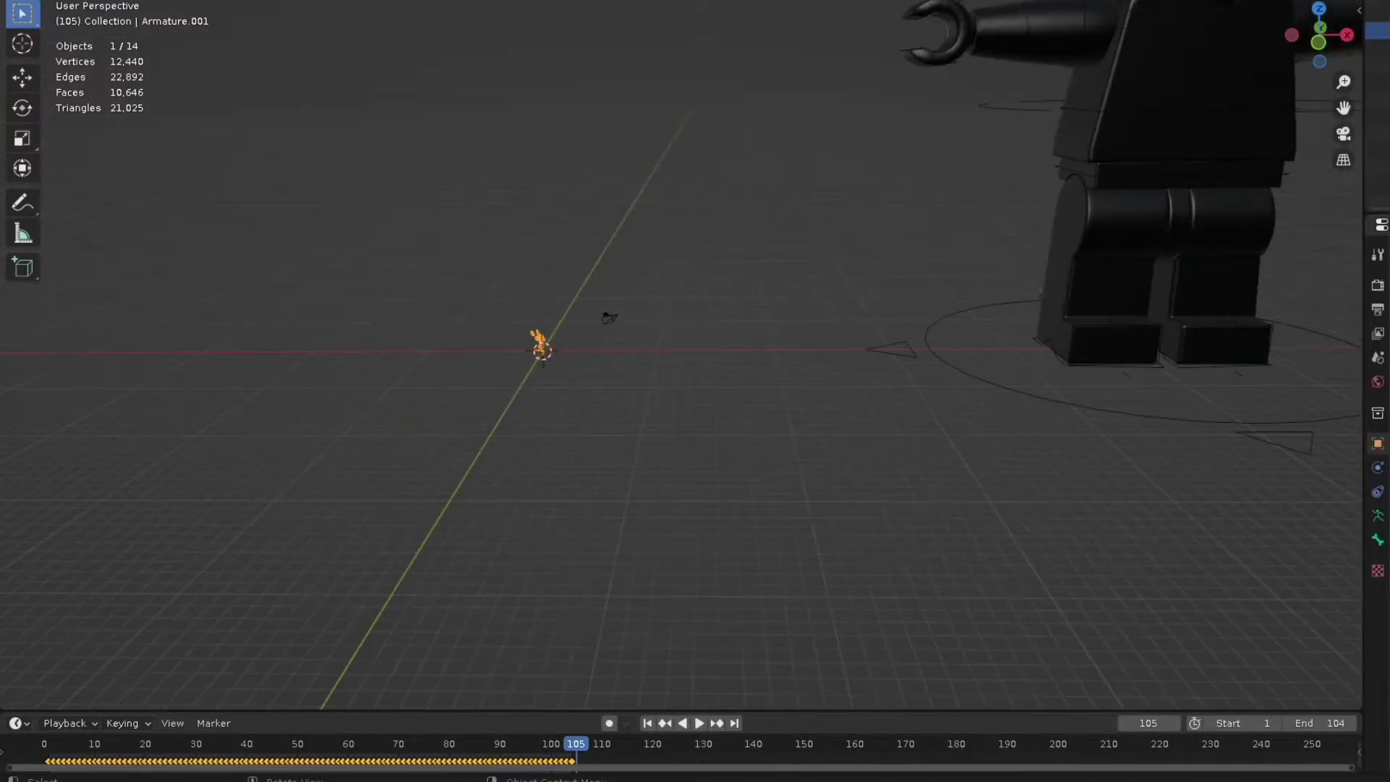
{"action": "key", "text": "n"}
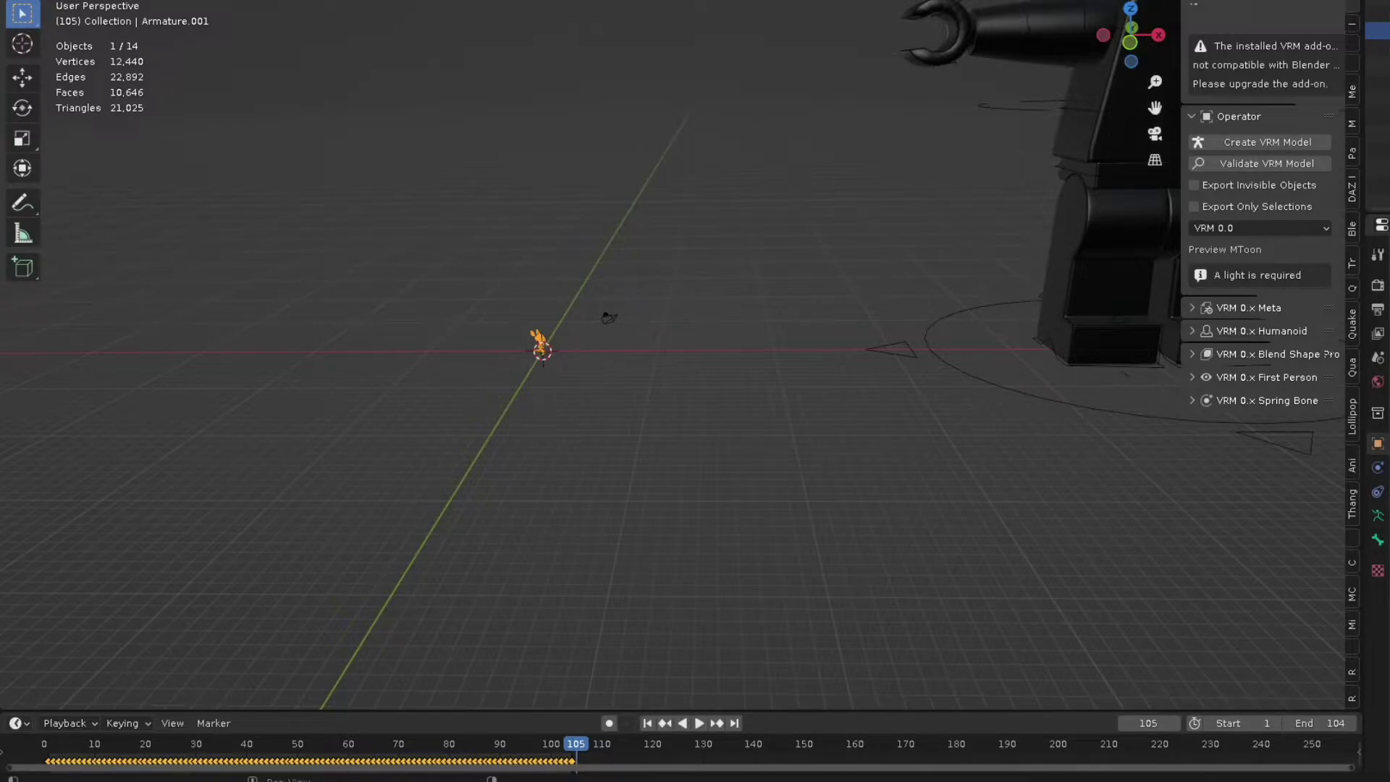
{"action": "left_click", "coordinate": [1352, 698]}
{"action": "left_click", "coordinate": [1245, 6]}
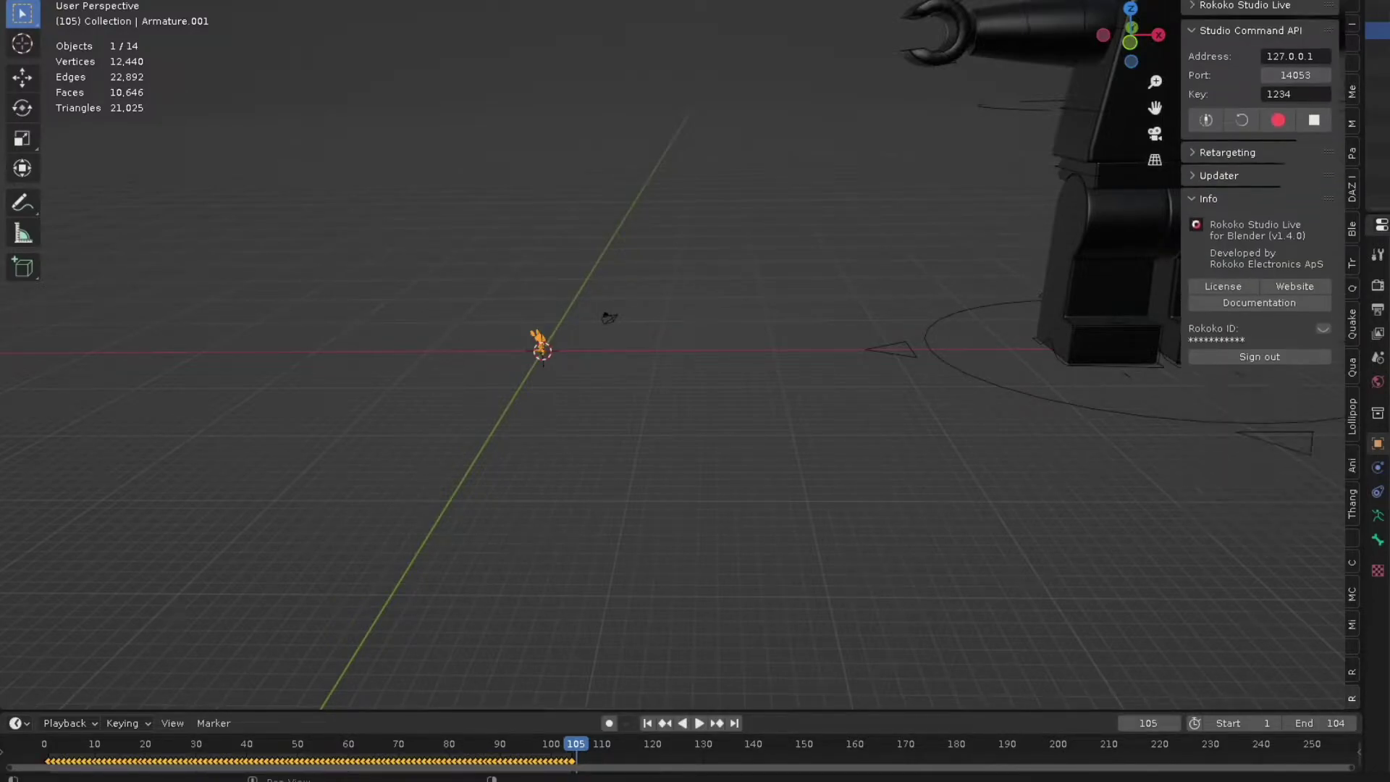
{"action": "left_click", "coordinate": [1251, 29]}
{"action": "left_click", "coordinate": [1240, 51]}
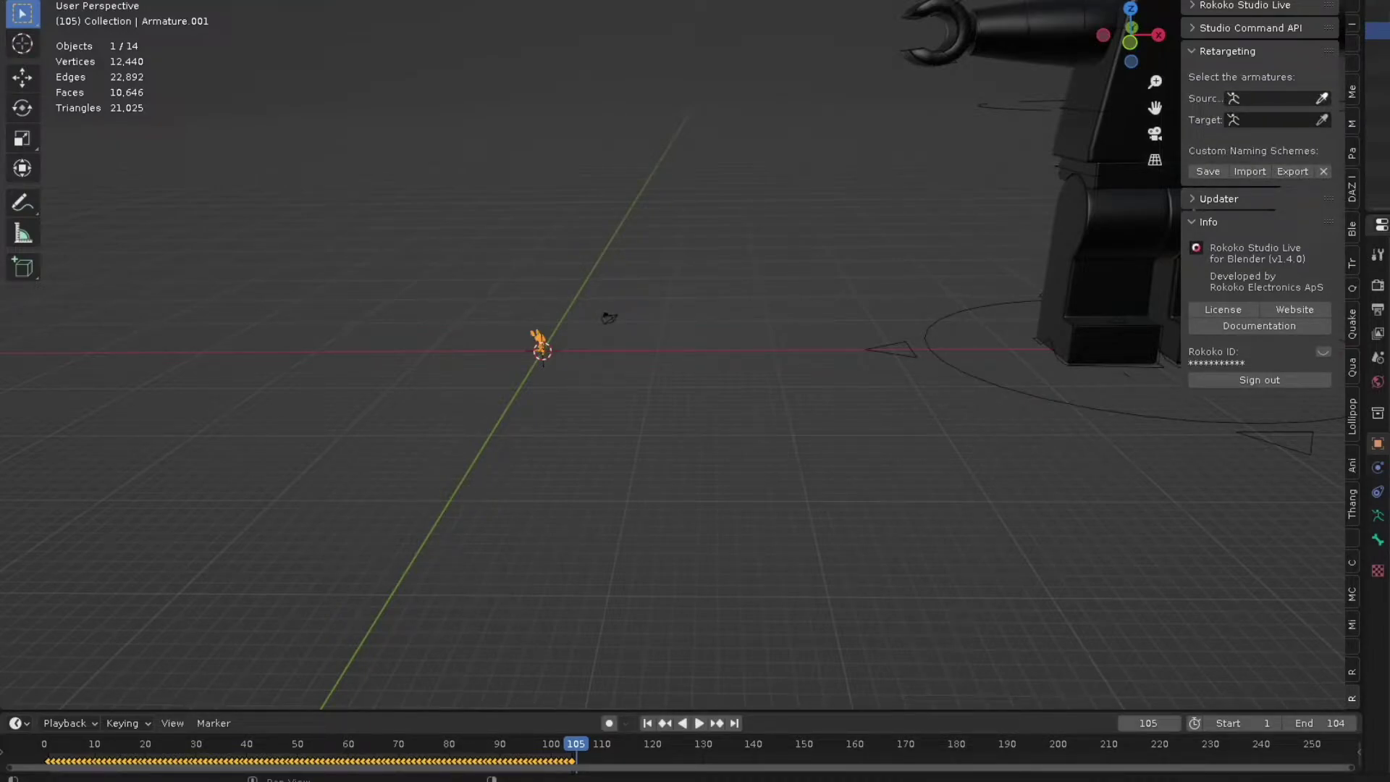
Set Armature.001 as the retargeting source and the minifigure's Armature as the target, and build the bone list
{"action": "left_click", "coordinate": [609, 318]}
{"action": "left_click", "coordinate": [1323, 120]}
{"action": "left_click", "coordinate": [950, 351]}
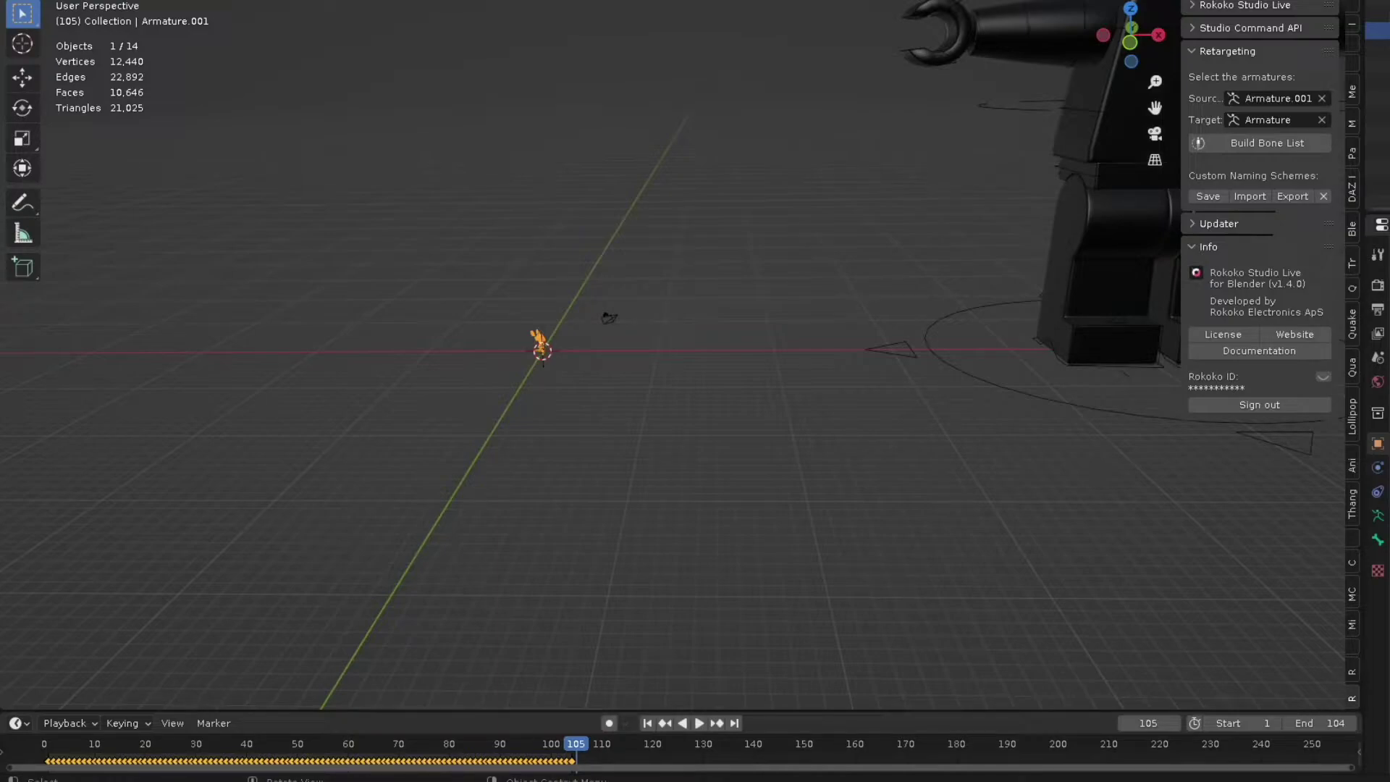
{"action": "left_click", "coordinate": [1267, 143]}
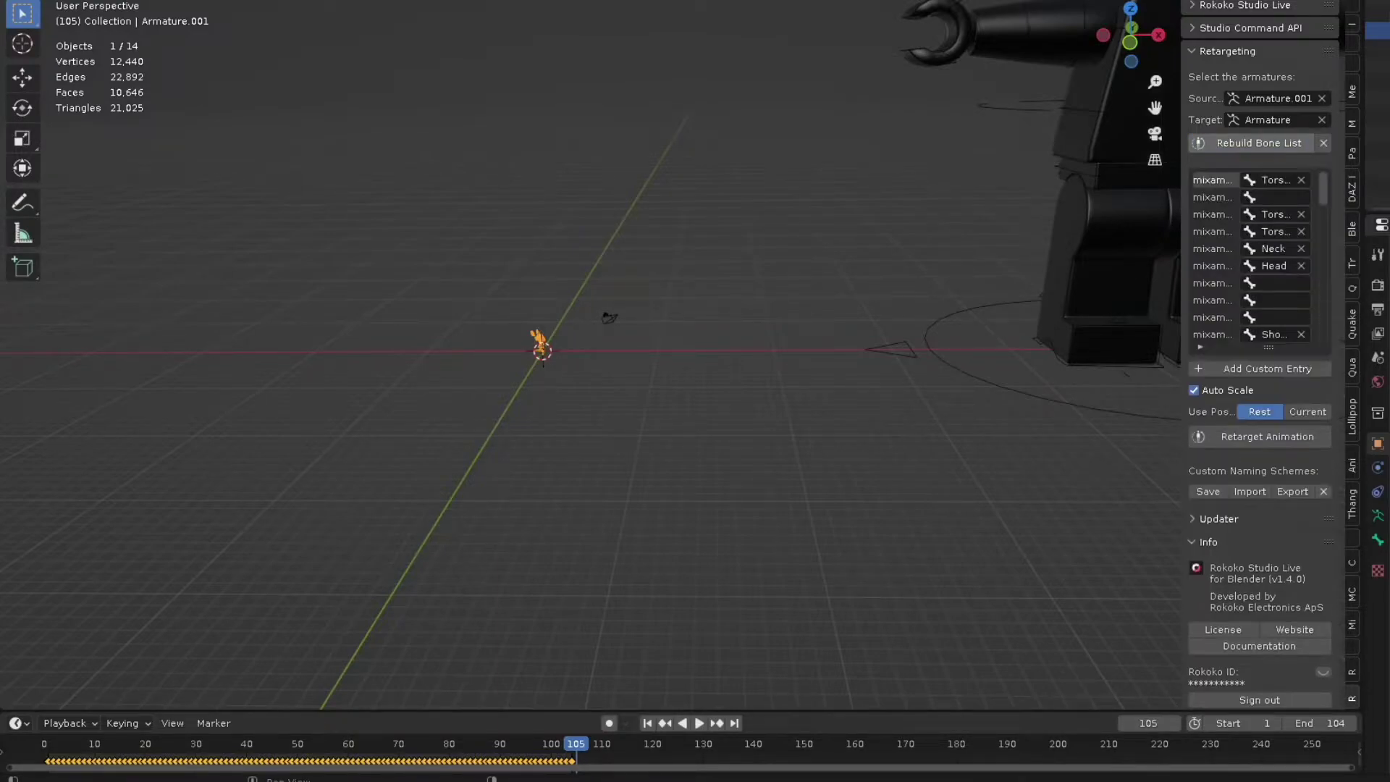
Clear the target bones mapped to mixamorig:LeftLeg and mixamorig:RightLeg in the retargeting bone list
{"action": "left_click_drag", "start_coordinate": [1181, 190], "coordinate": [1066, 190]}
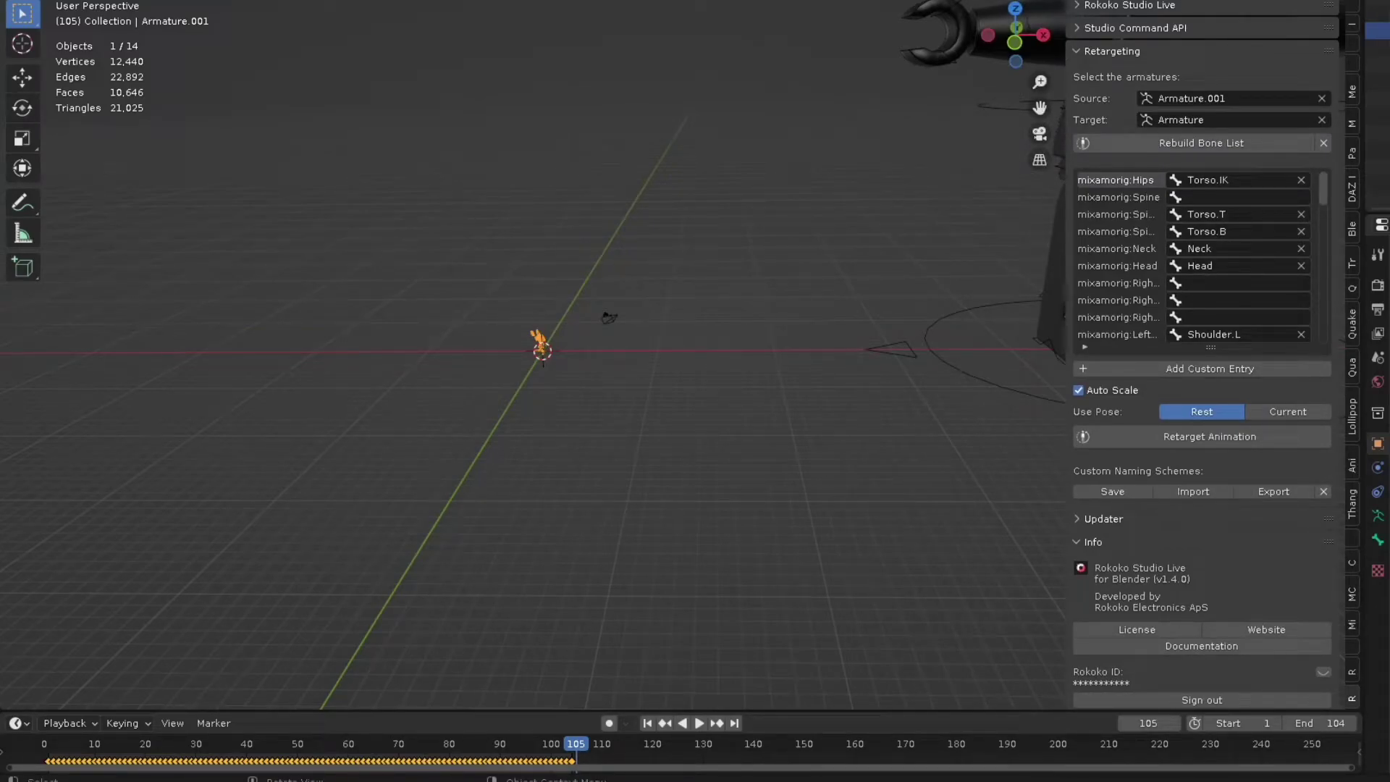
{"action": "scroll", "coordinate": [1194, 257], "scroll_direction": "down", "scroll_amount": 20}
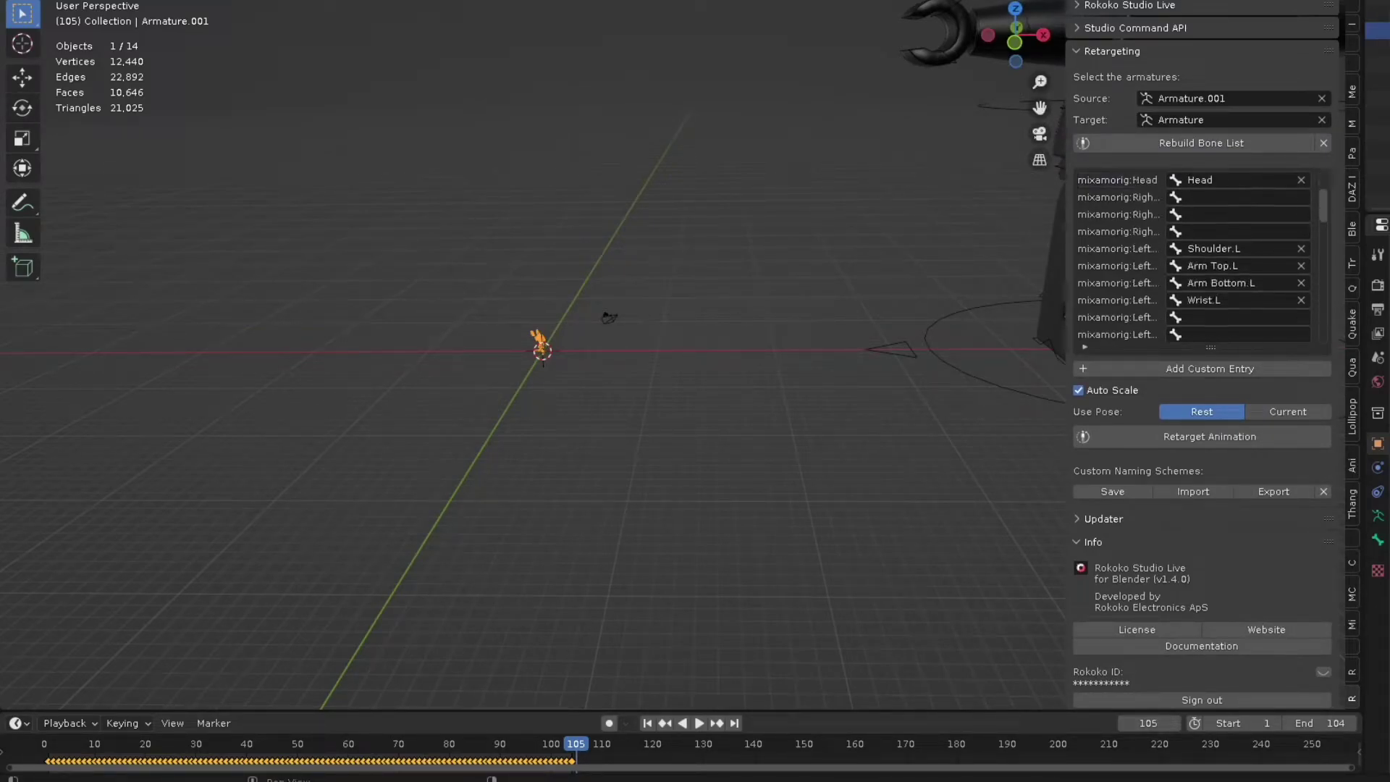
{"action": "scroll", "coordinate": [1195, 257], "scroll_direction": "down", "scroll_amount": 10}
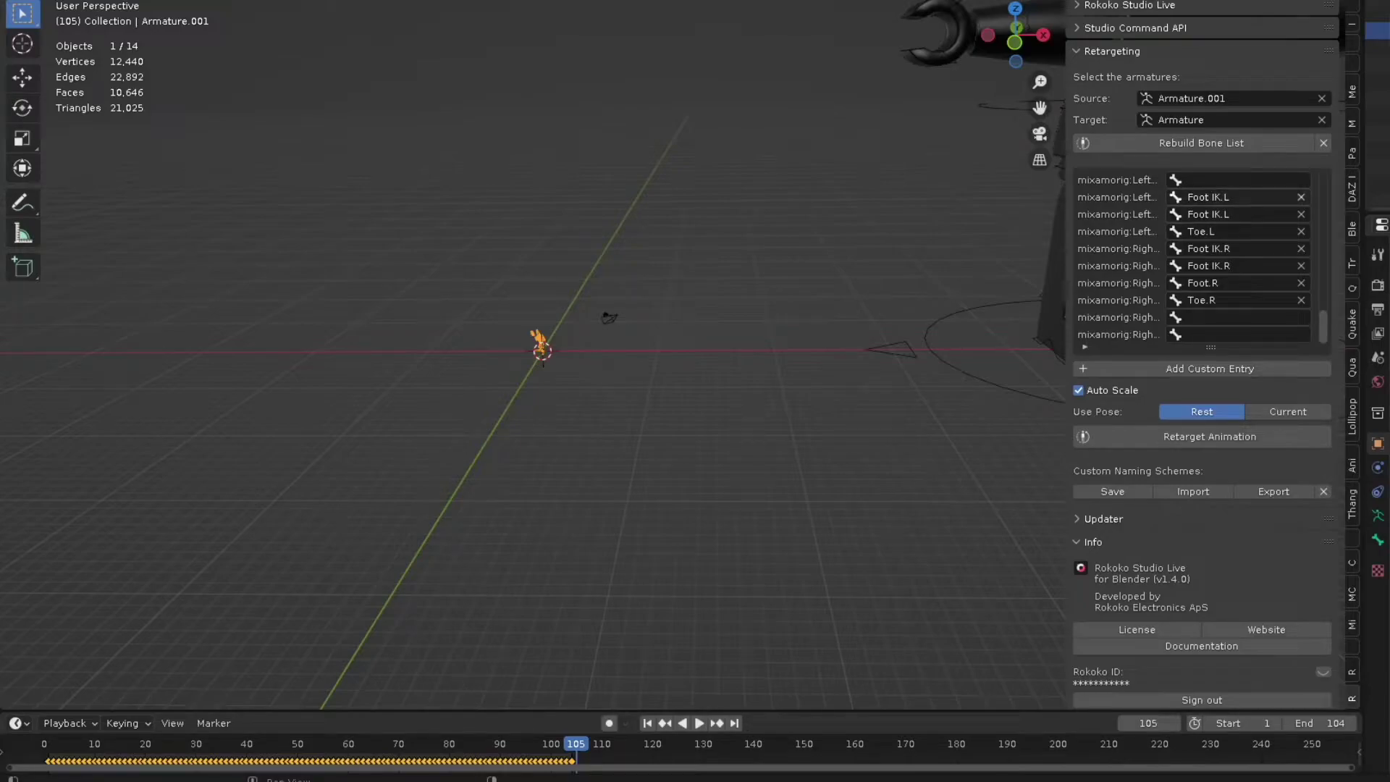
{"action": "left_click", "coordinate": [1301, 197]}
{"action": "left_click_drag", "start_coordinate": [1066, 239], "coordinate": [993, 239]}
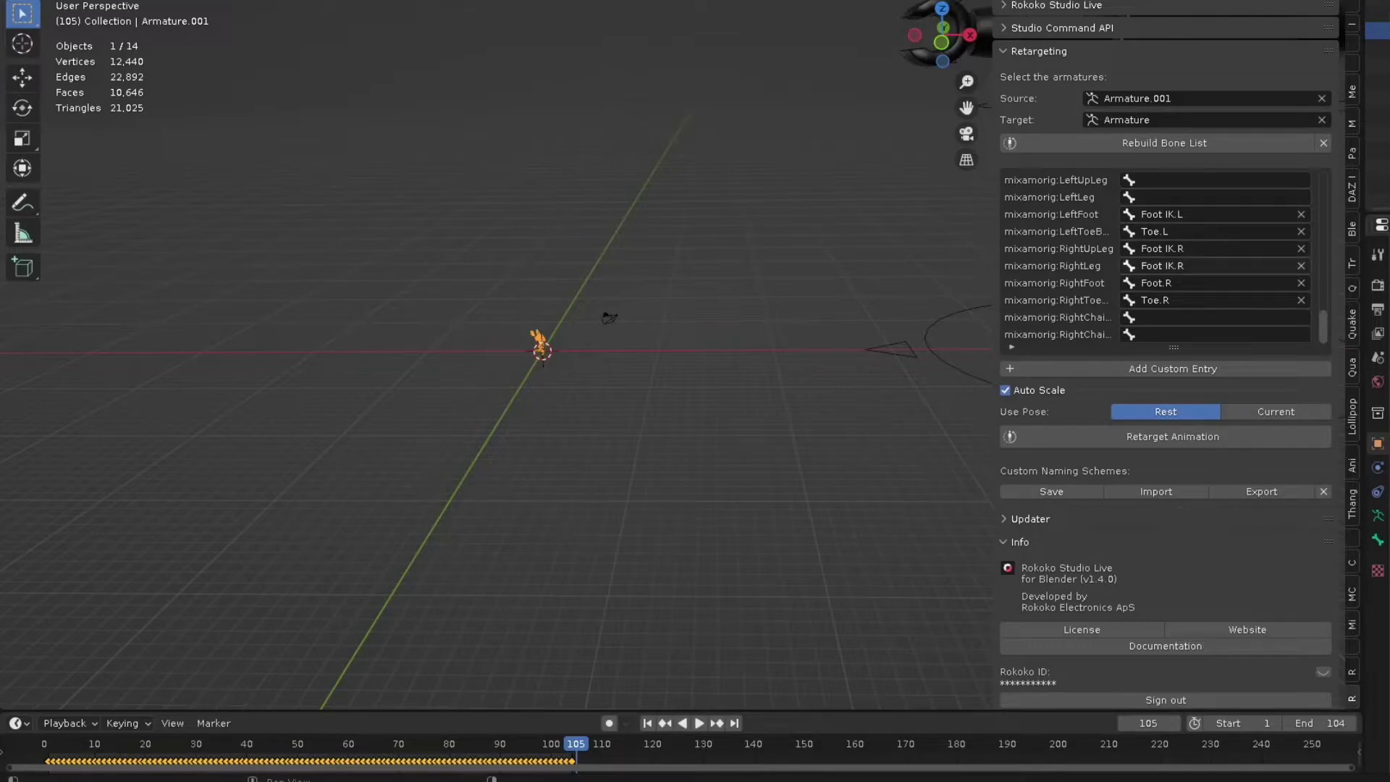
{"action": "key", "text": "BackSpace"}
Review the bone mapping from hips to toes and retarget the animation using the rest pose with auto scale
{"action": "scroll", "coordinate": [1159, 257], "scroll_direction": "up", "scroll_amount": 4}
{"action": "scroll", "coordinate": [1159, 257], "scroll_direction": "up", "scroll_amount": 15}
{"action": "scroll", "coordinate": [1159, 257], "scroll_direction": "up", "scroll_amount": 10}
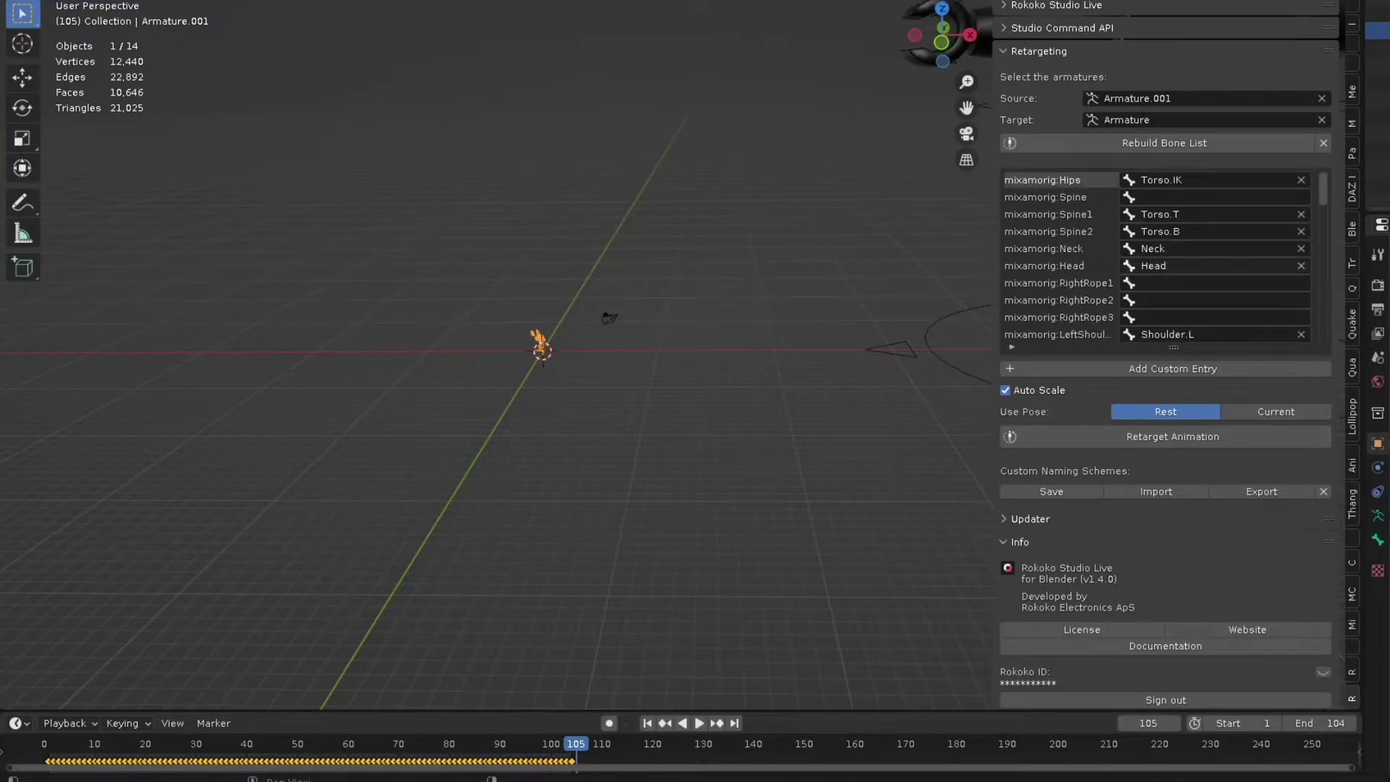
{"action": "scroll", "coordinate": [1159, 257], "scroll_direction": "down", "scroll_amount": 10}
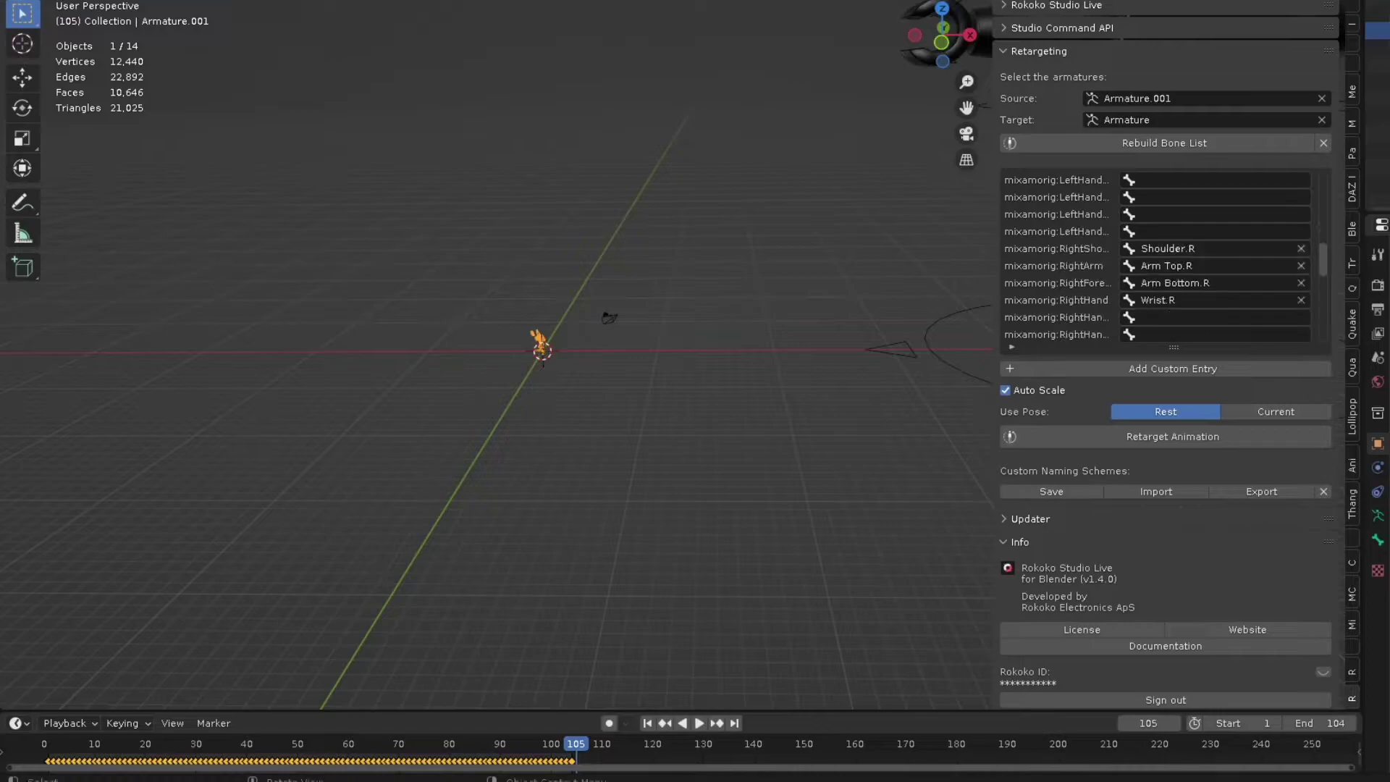
{"action": "scroll", "coordinate": [1159, 257], "scroll_direction": "down", "scroll_amount": 12}
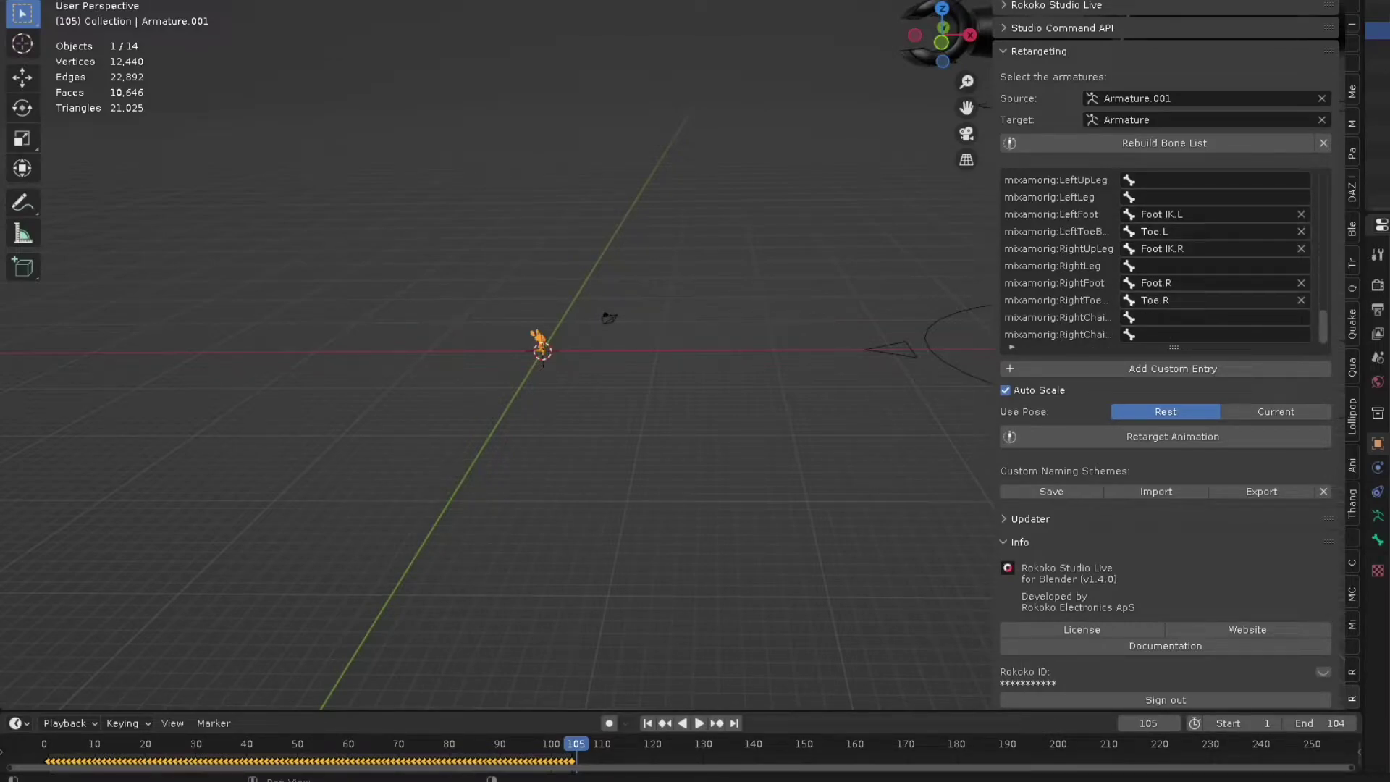
{"action": "left_click", "coordinate": [1195, 436]}
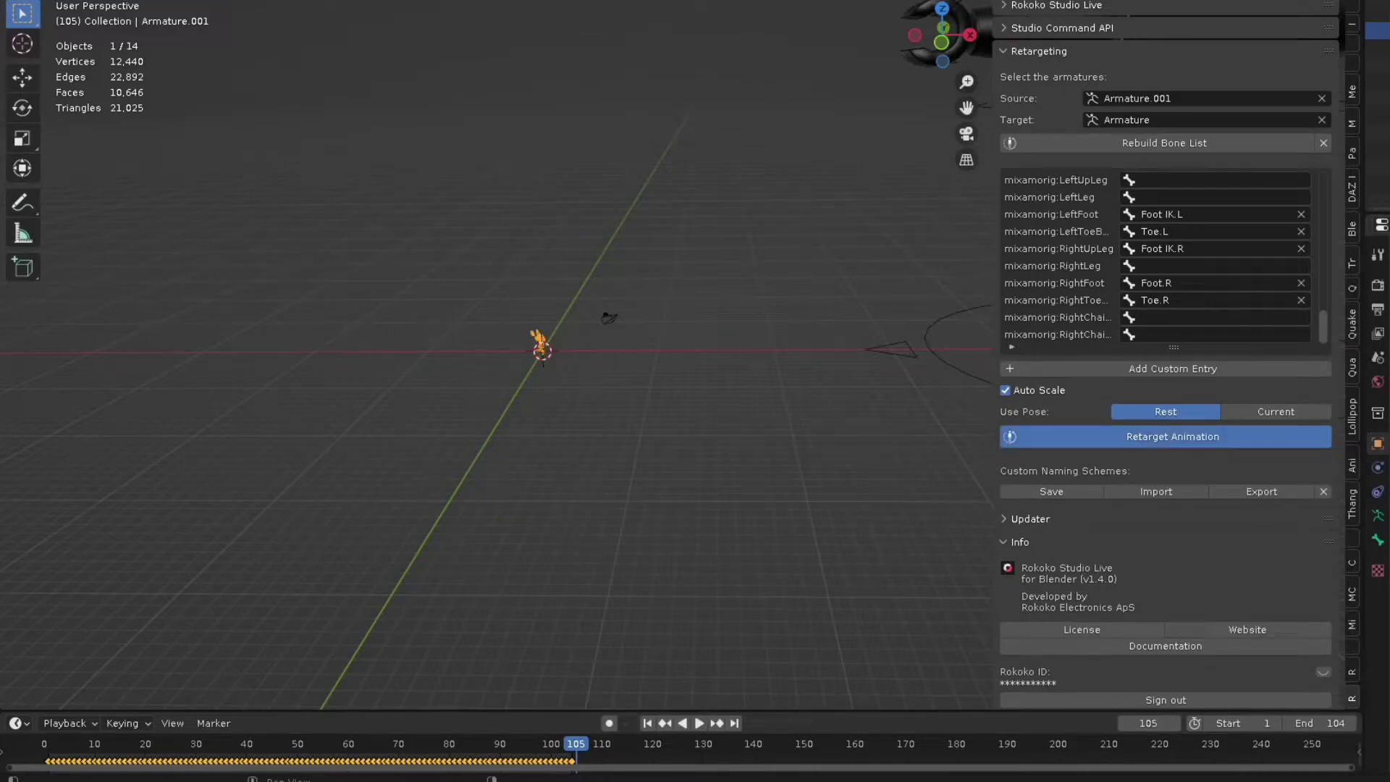
{"action": "scroll", "coordinate": [681, 355], "scroll_direction": "down", "scroll_amount": 5}
{"action": "key", "text": "n"}
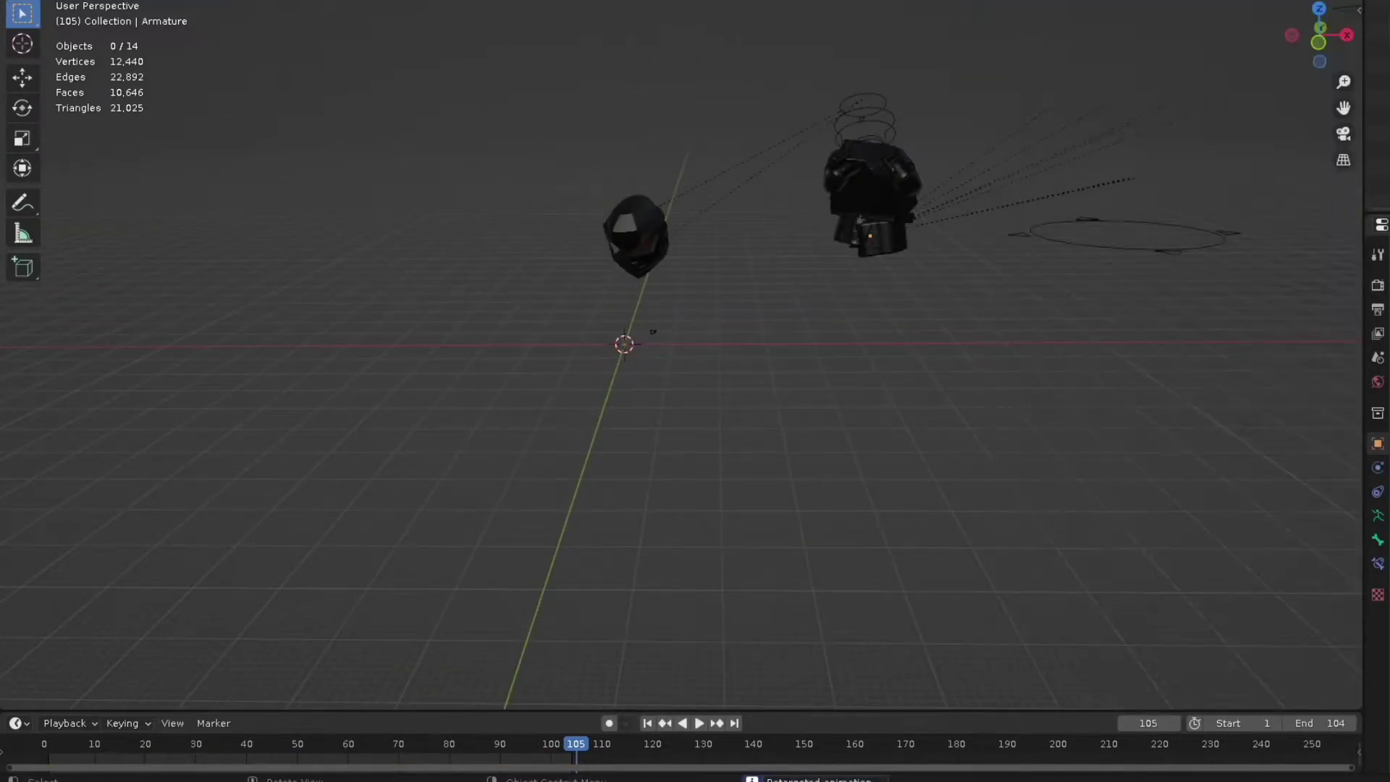
Select the three detached head and helmet objects and move them onto the minifigure's torso
{"action": "middle_click_drag", "start_coordinate": [652, 362], "coordinate": [713, 370]}
{"action": "scroll", "coordinate": [681, 355], "scroll_direction": "up", "scroll_amount": 4}
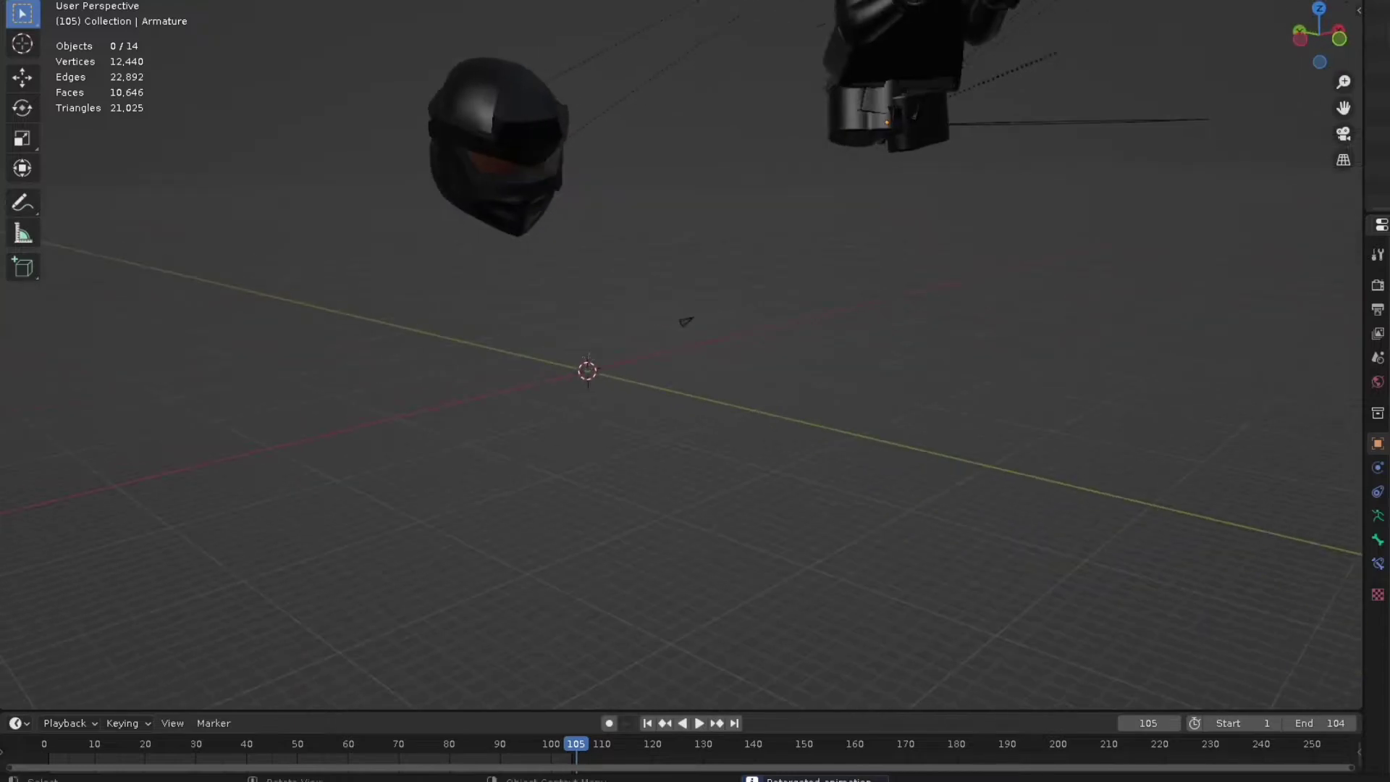
{"action": "scroll", "coordinate": [681, 354], "scroll_direction": "down", "scroll_amount": 1}
{"action": "scroll", "coordinate": [681, 355], "scroll_direction": "down", "scroll_amount": 3}
{"action": "left_click_drag", "start_coordinate": [571, 143], "coordinate": [635, 297]}
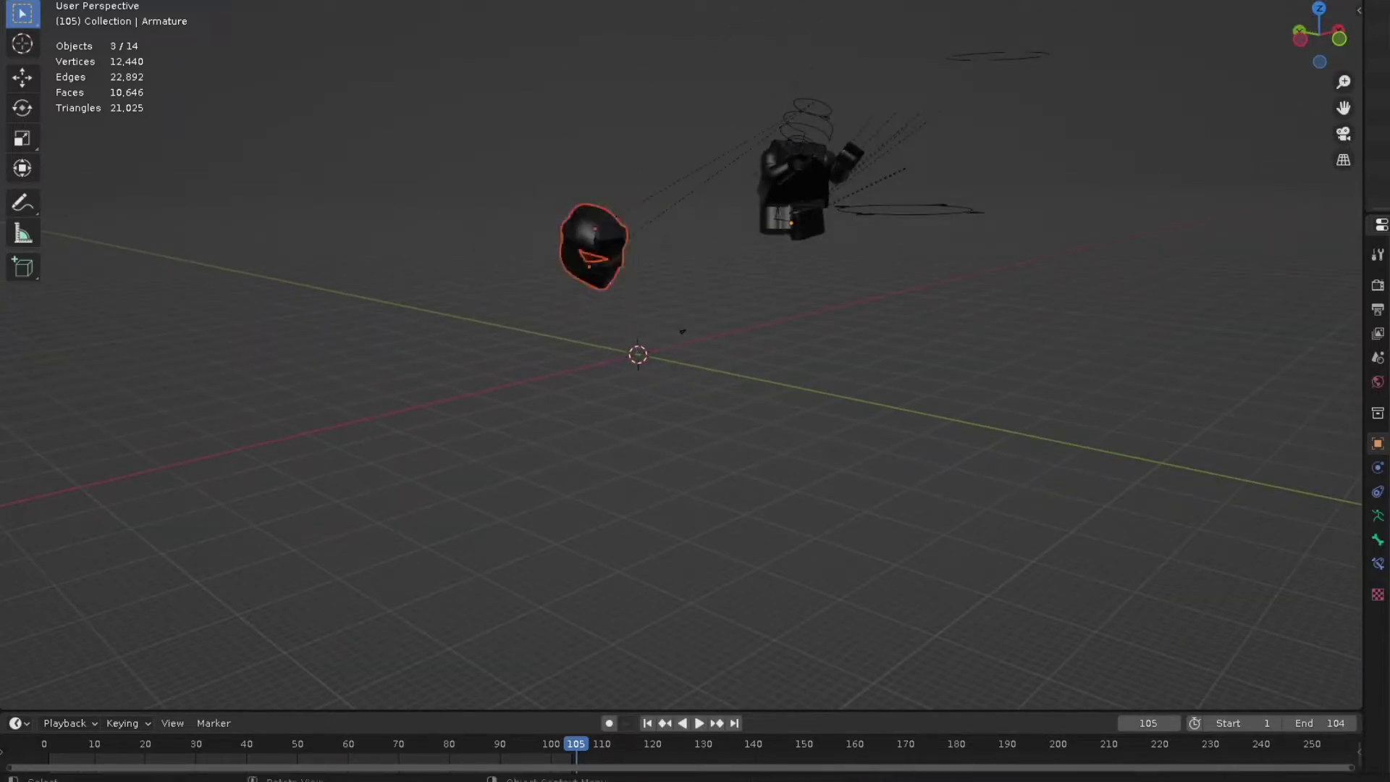
{"action": "middle_click_drag", "start_coordinate": [695, 391], "coordinate": [660, 376]}
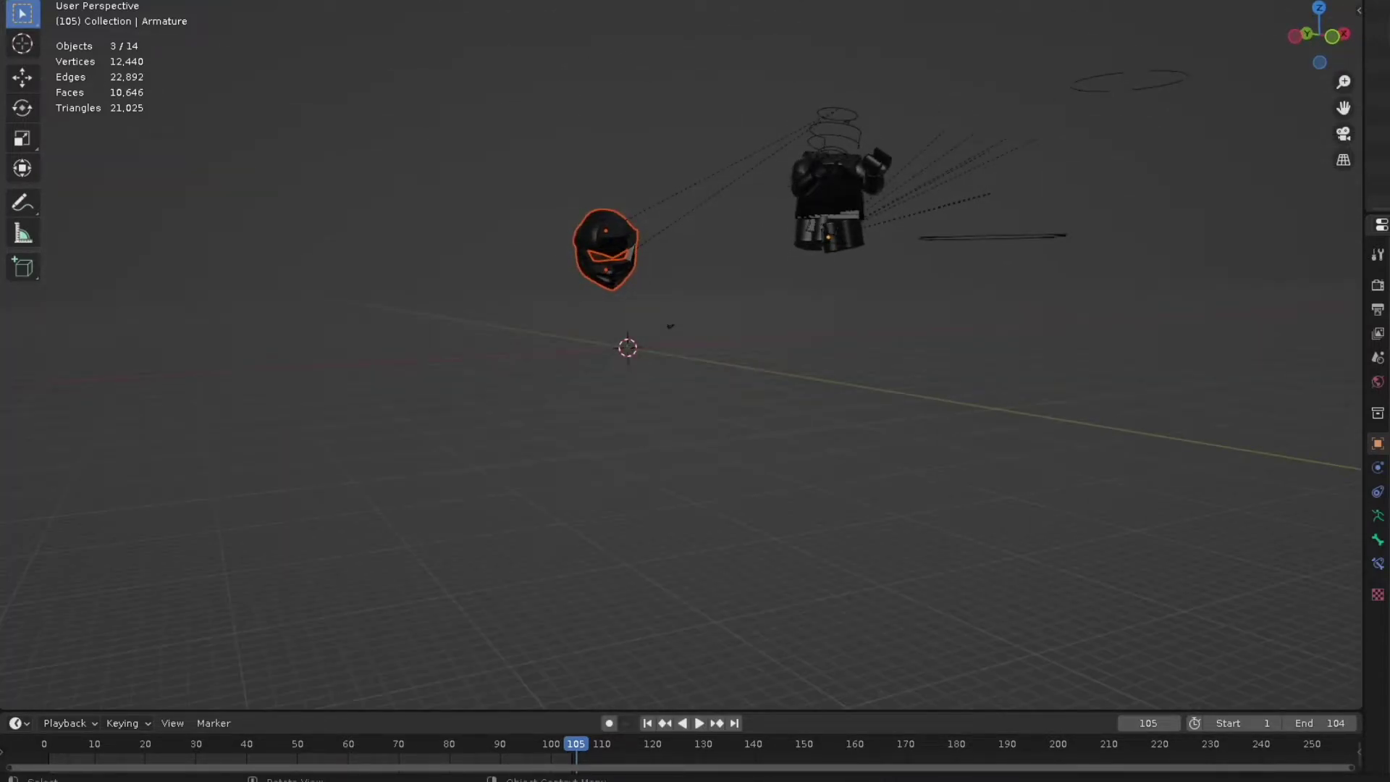
{"action": "key", "text": "g"}
{"action": "left_click", "coordinate": [841, 124]}
{"action": "key", "text": "KP_Decimal"}
{"action": "scroll", "coordinate": [680, 355], "scroll_direction": "down", "scroll_amount": 1}
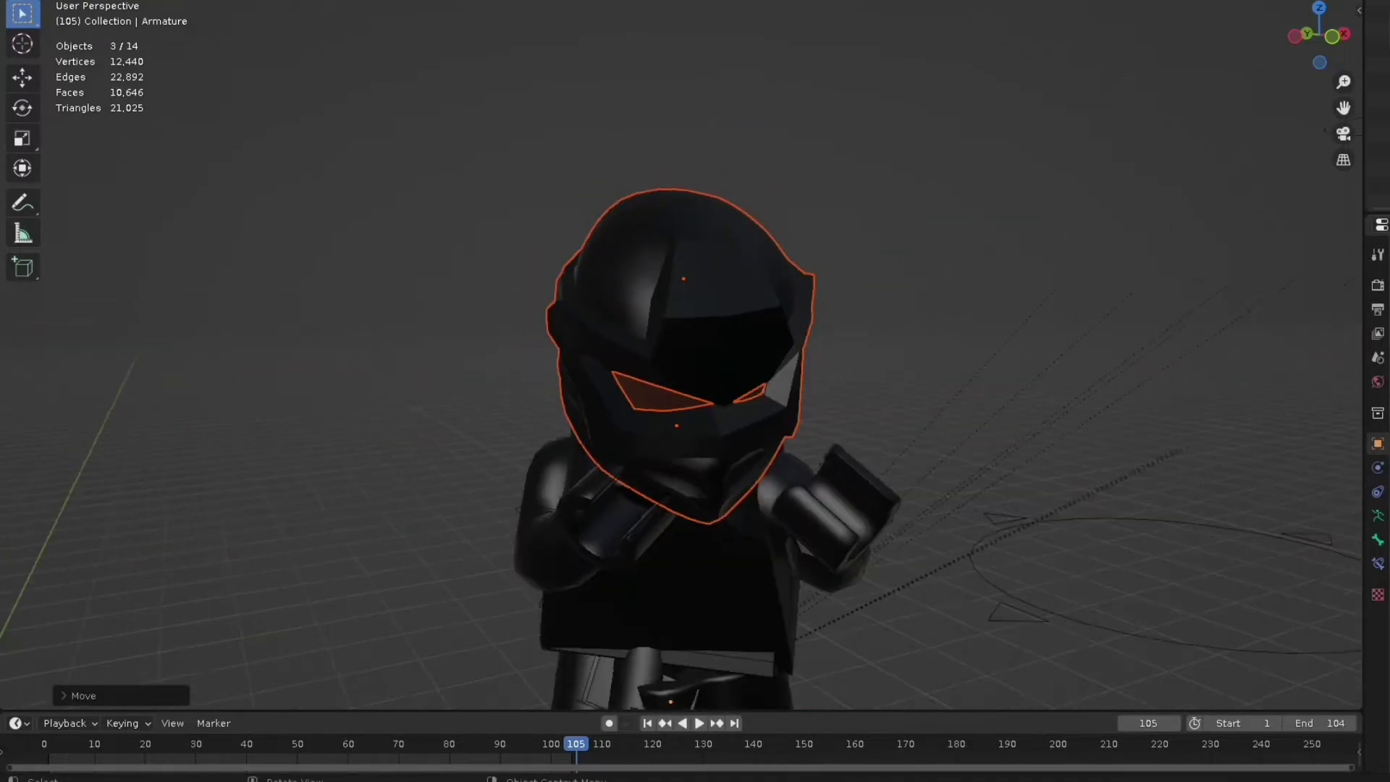
Fine-tune the position of the head and helmet objects so they sit centered on the minifigure's neck
{"action": "middle_click_drag", "start_coordinate": [695, 391], "coordinate": [622, 250]}
{"action": "key", "text": "g"}
{"action": "left_click", "coordinate": [572, 416]}
{"action": "key", "text": "g"}
{"action": "left_click", "coordinate": [677, 398]}
{"action": "scroll", "coordinate": [695, 391], "scroll_direction": "down", "scroll_amount": 5}
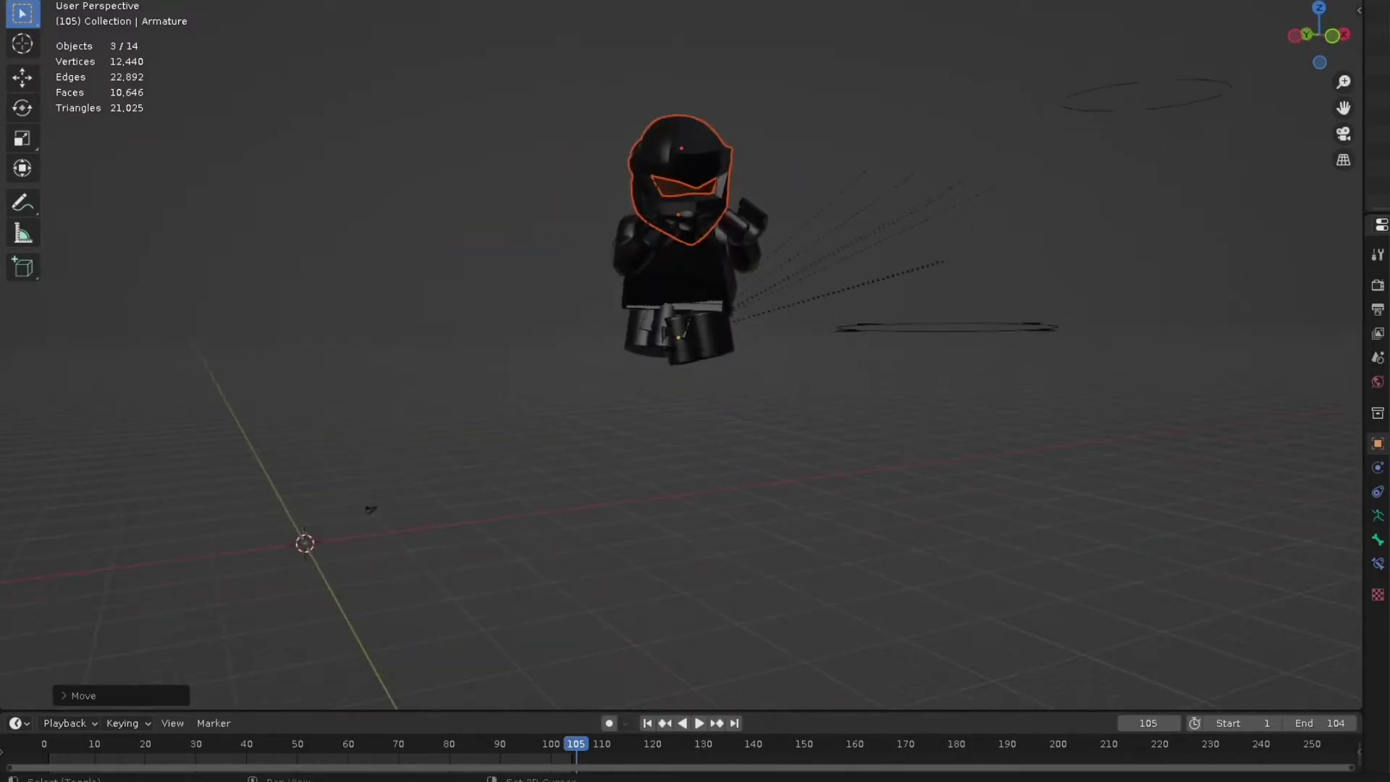
Select the minifigure's armature, enter Pose Mode and select the right foot's Foot IK.R control bone
{"action": "scroll", "coordinate": [622, 319], "scroll_direction": "up", "scroll_amount": 4}
{"action": "left_click", "coordinate": [615, 326]}
{"action": "left_click", "coordinate": [643, 326]}
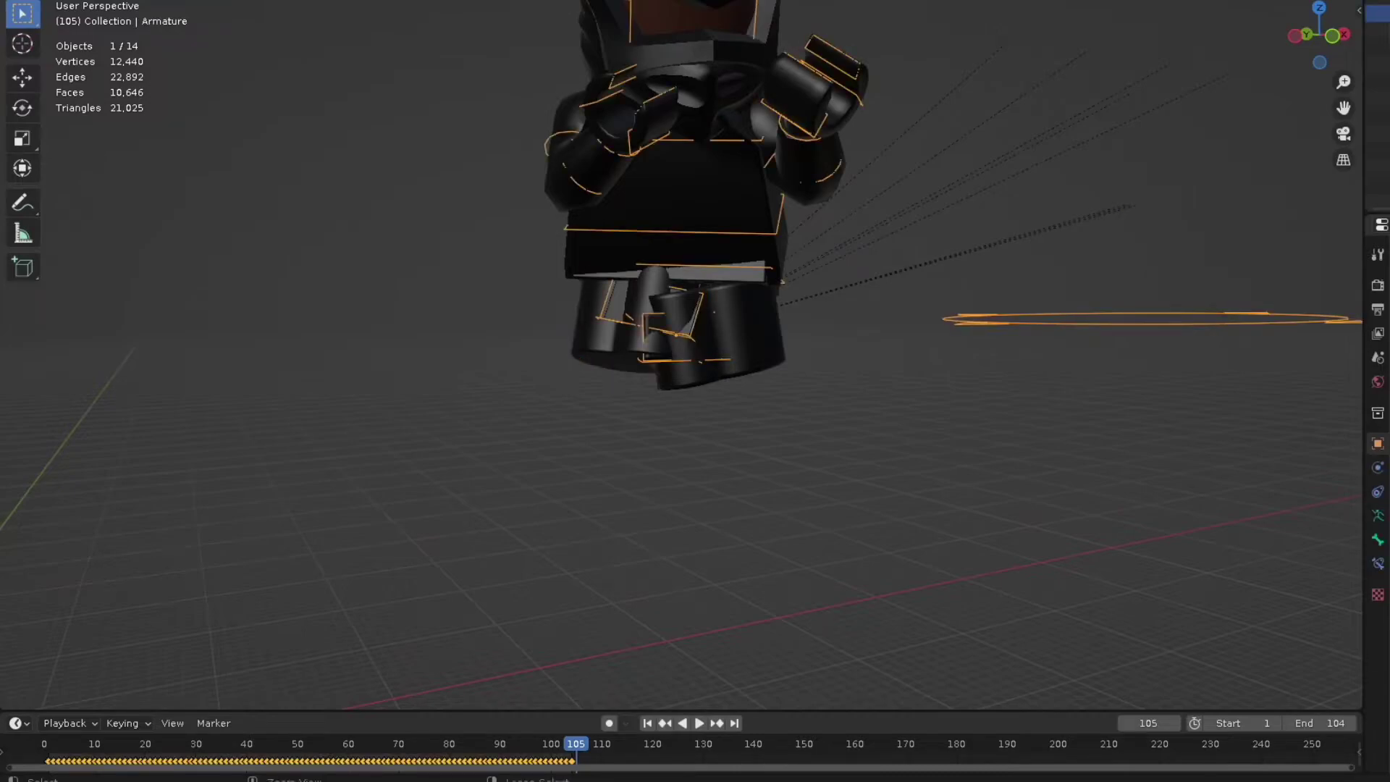
{"action": "key", "text": "ctrl+Tab"}
{"action": "left_click", "coordinate": [652, 330]}
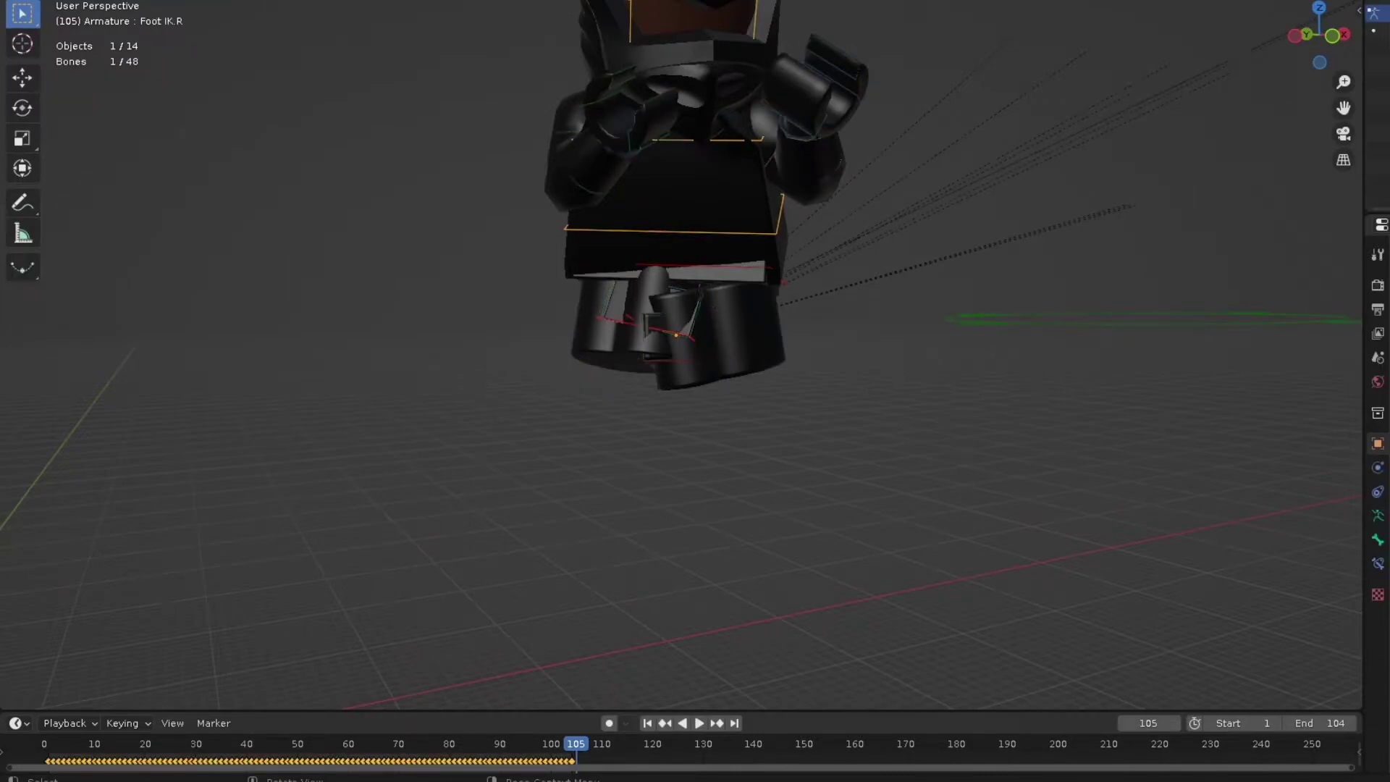
Enlarge the timeline area, switch it to the Graph Editor and enable Only Selected Curve Keyframes
{"action": "left_click_drag", "start_coordinate": [652, 710], "coordinate": [652, 554]}
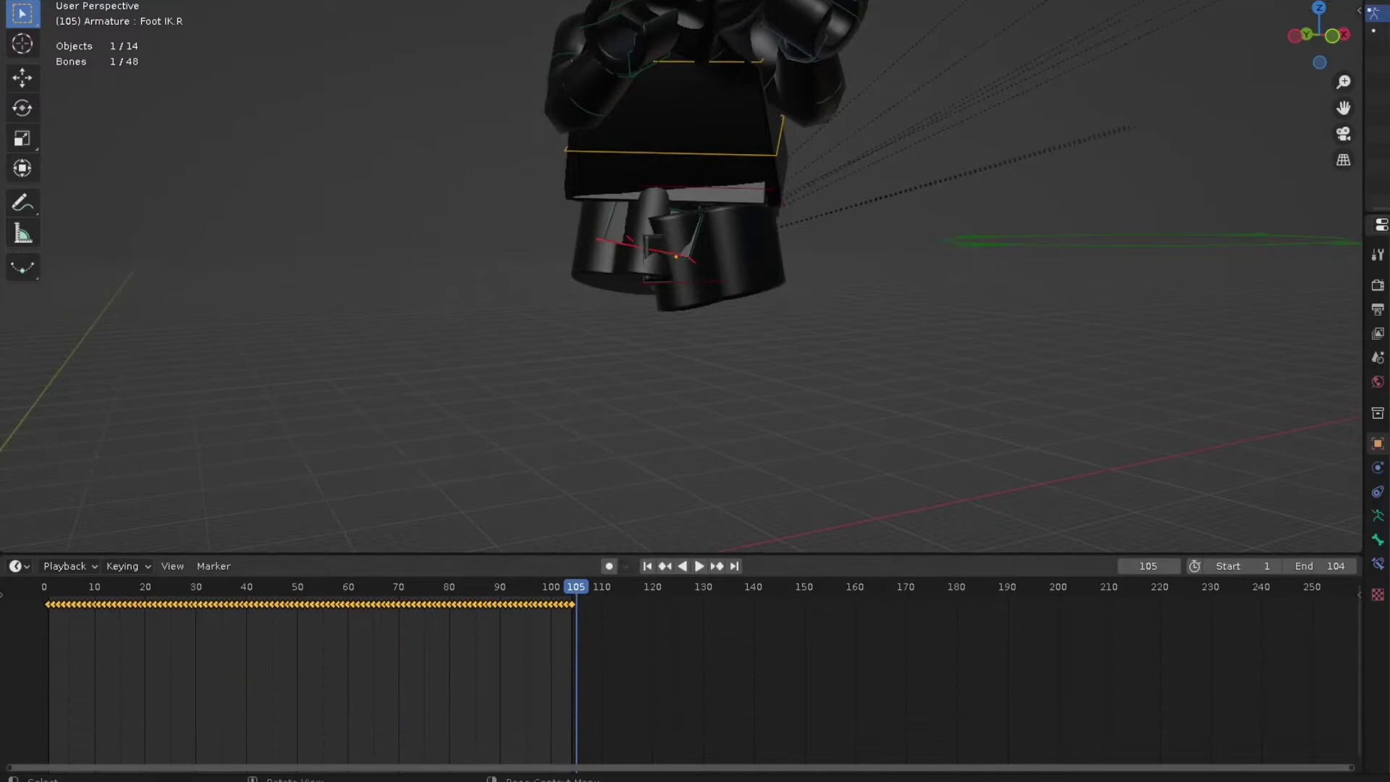
{"action": "key", "text": "ctrl+Tab"}
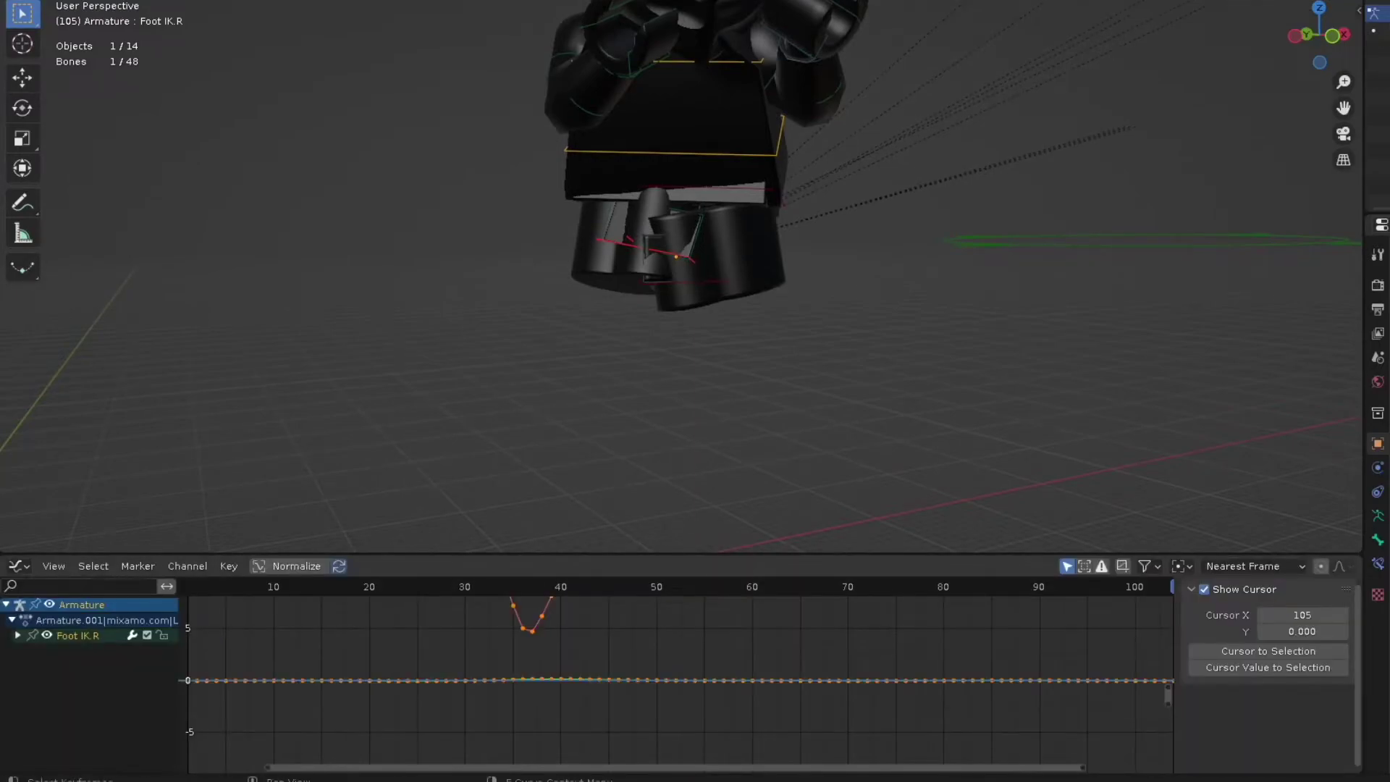
{"action": "key", "text": "Home"}
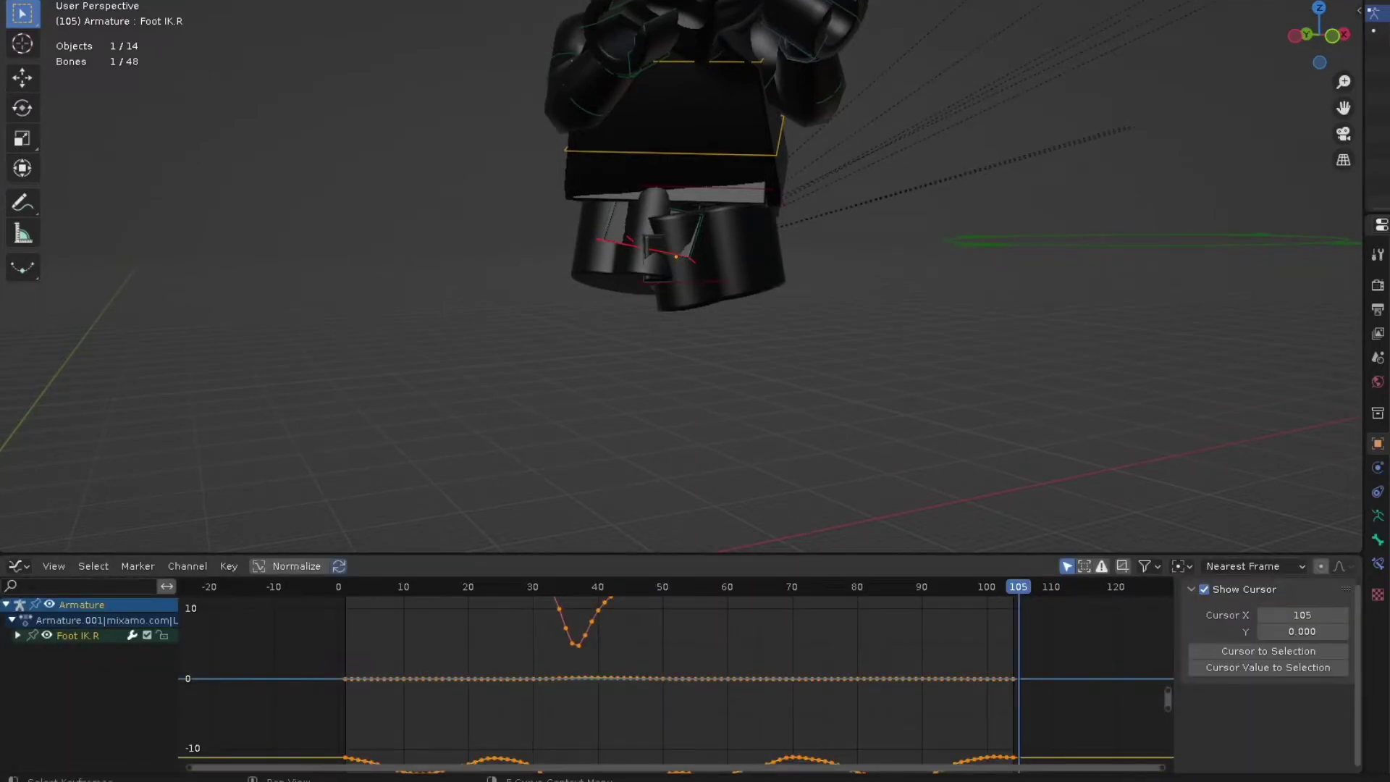
{"action": "left_click", "coordinate": [53, 565]}
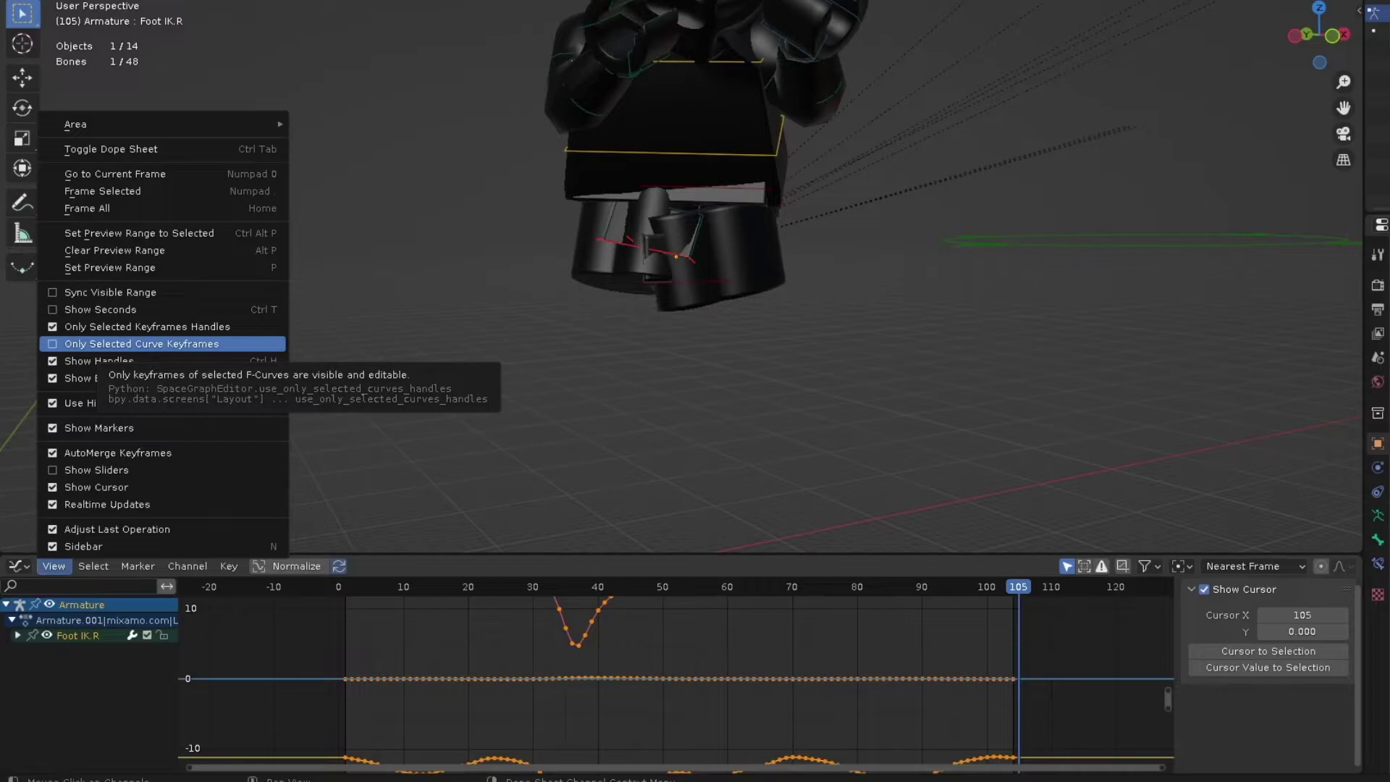
{"action": "left_click", "coordinate": [101, 344]}
Expand the Foot IK.R channels and isolate the Z Location curve, framing it in the Graph Editor
{"action": "left_click", "coordinate": [78, 635]}
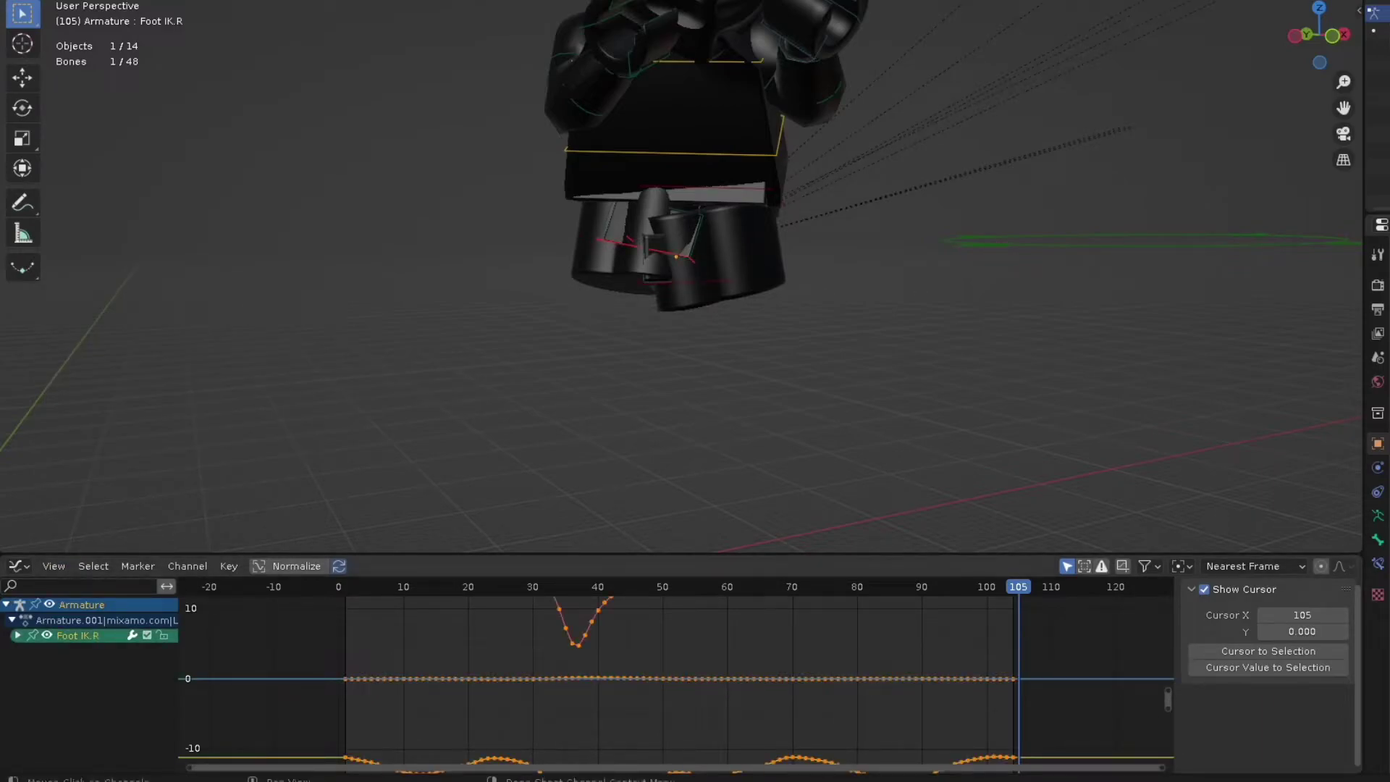
{"action": "left_click", "coordinate": [18, 635]}
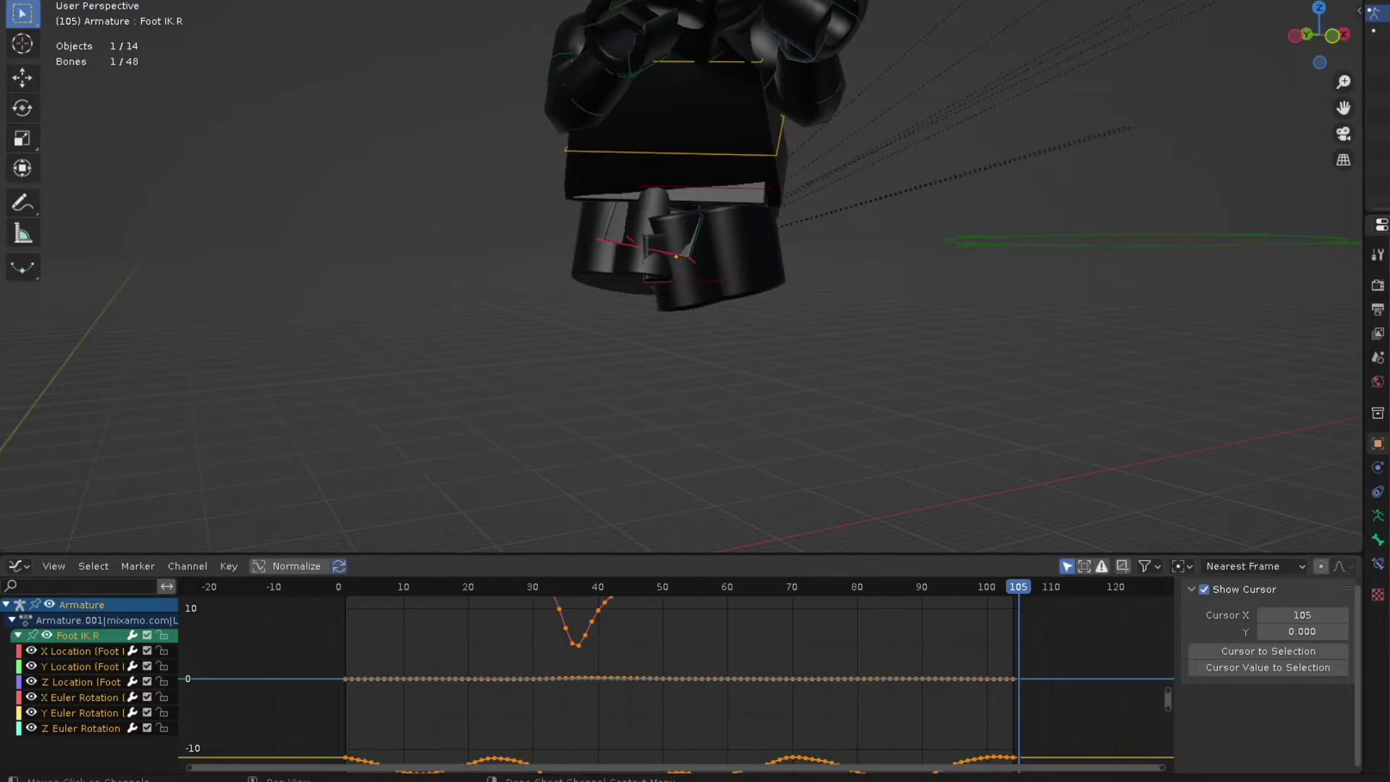
{"action": "left_click", "coordinate": [81, 682]}
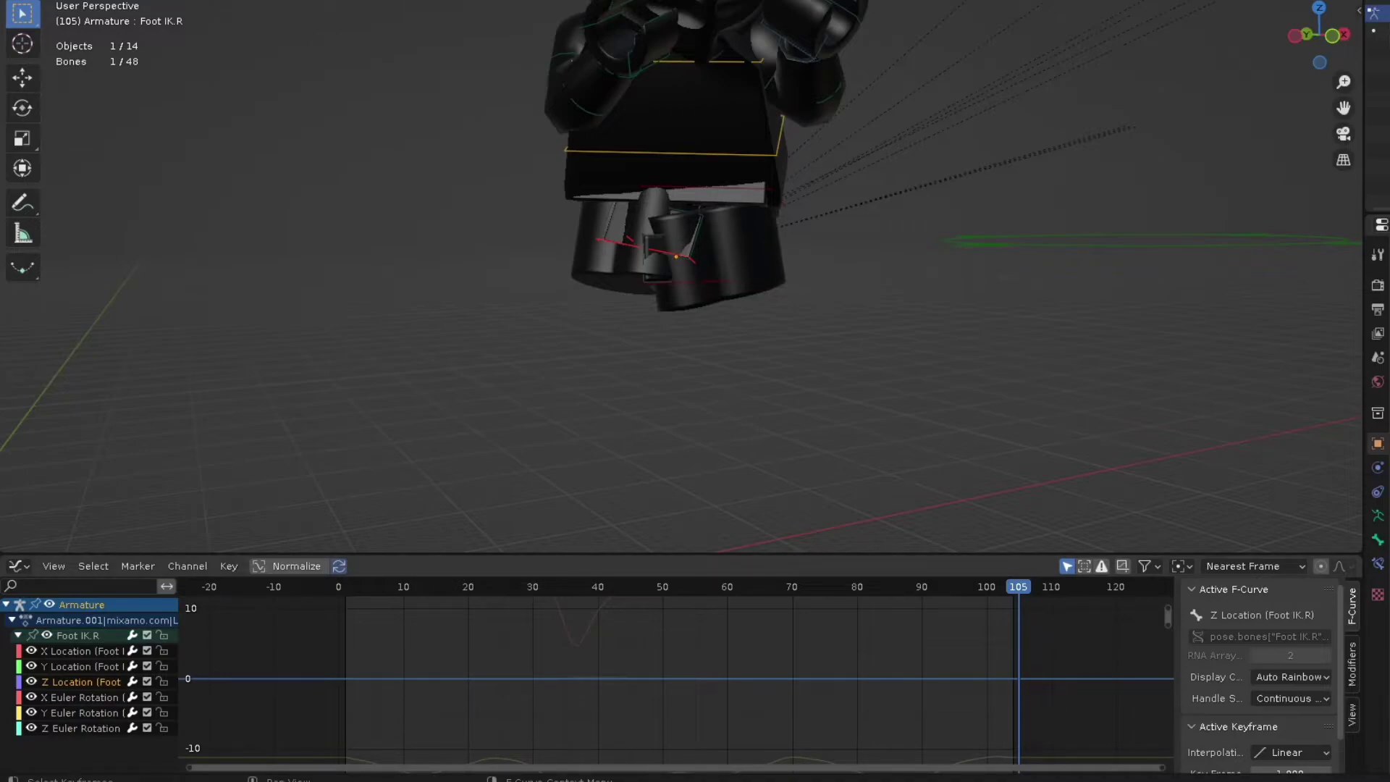
{"action": "key", "text": "Home"}
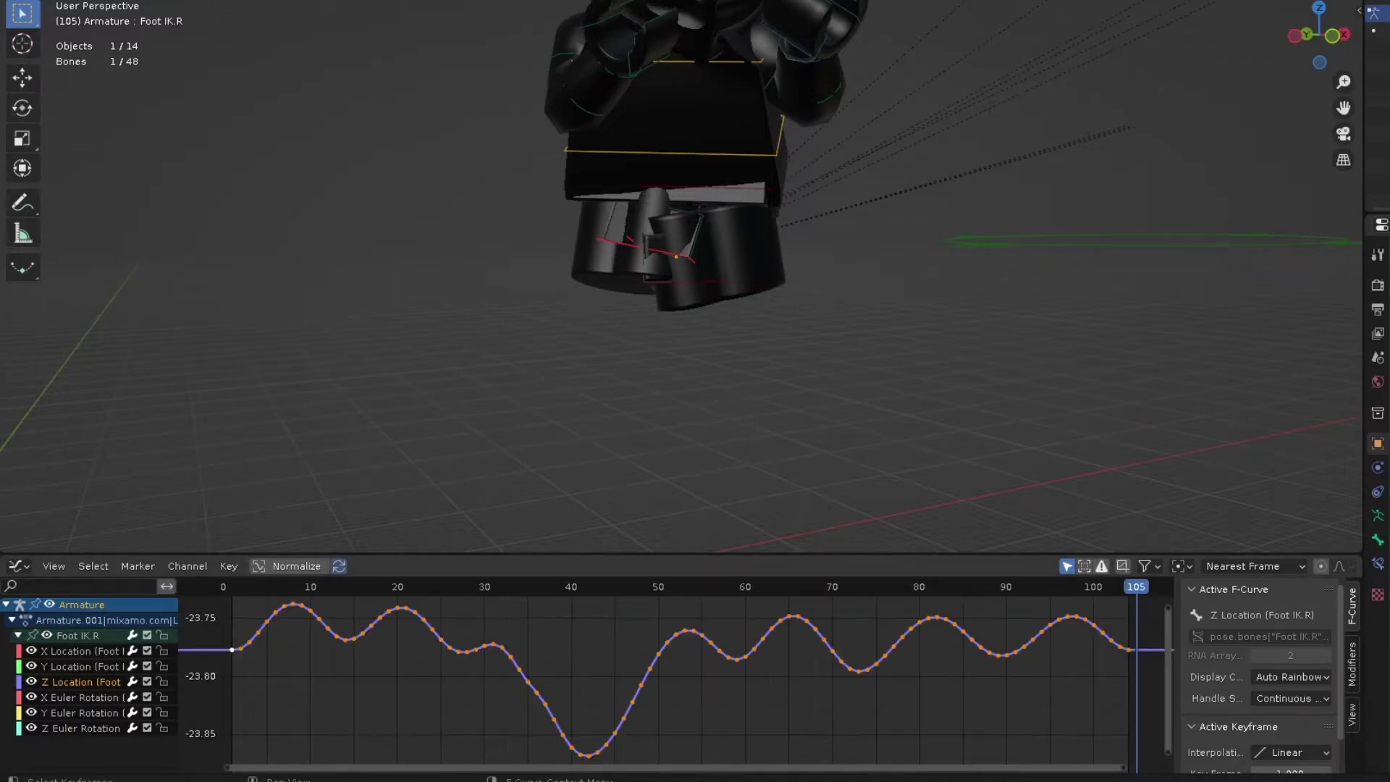
{"action": "scroll", "coordinate": [674, 673], "scroll_direction": "down", "scroll_amount": 3}
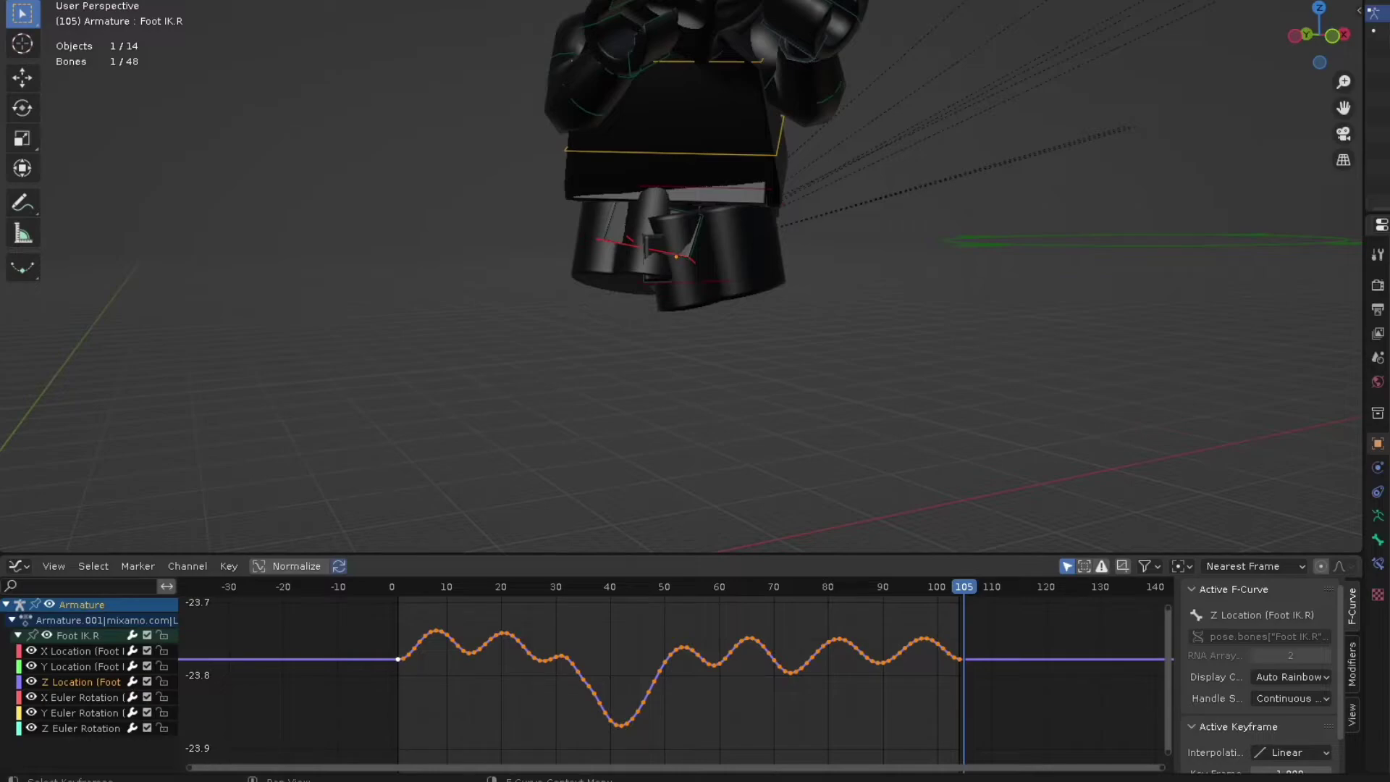
{"action": "middle_click_drag", "start_coordinate": [674, 674], "coordinate": [703, 682]}
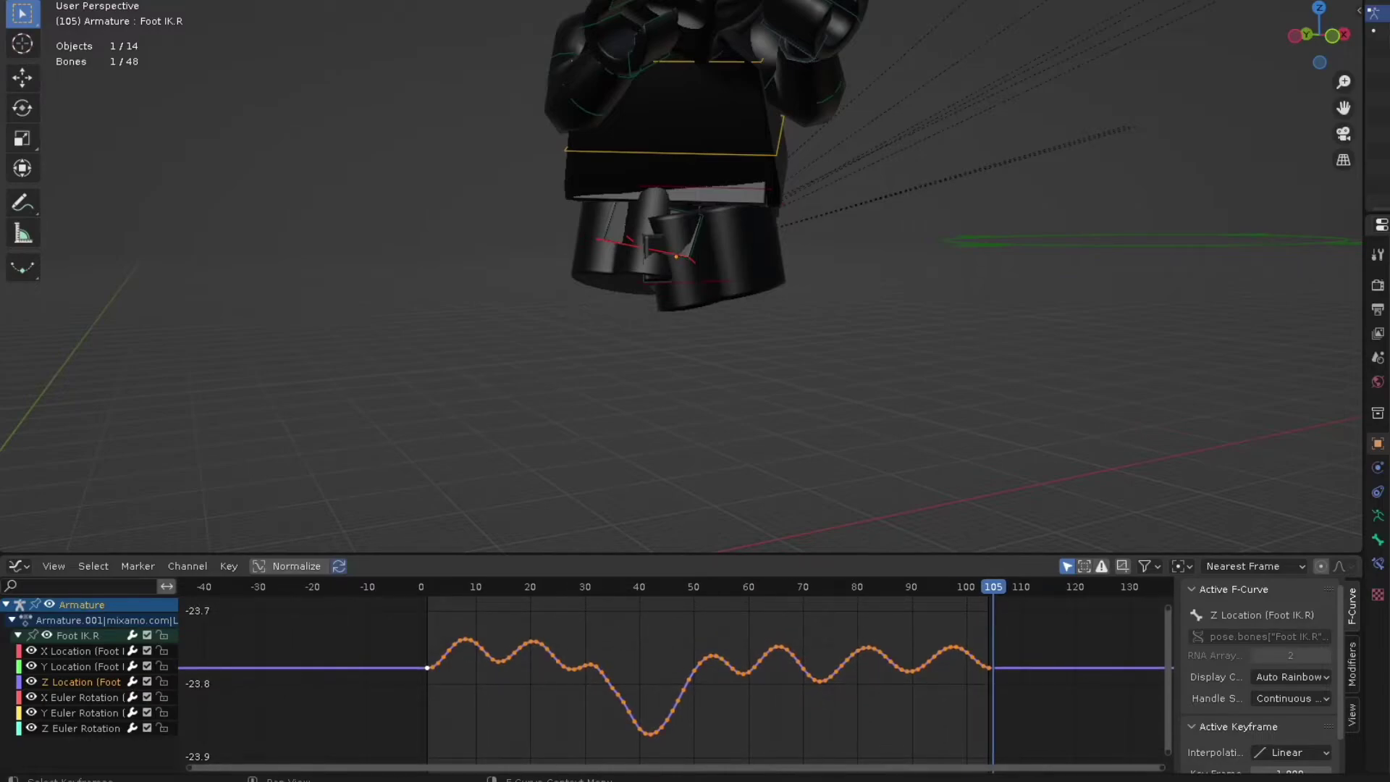
Lower the whole Z Location curve of Foot IK.R until the right leg extends down and the control meets the foot
{"action": "key", "text": "g"}
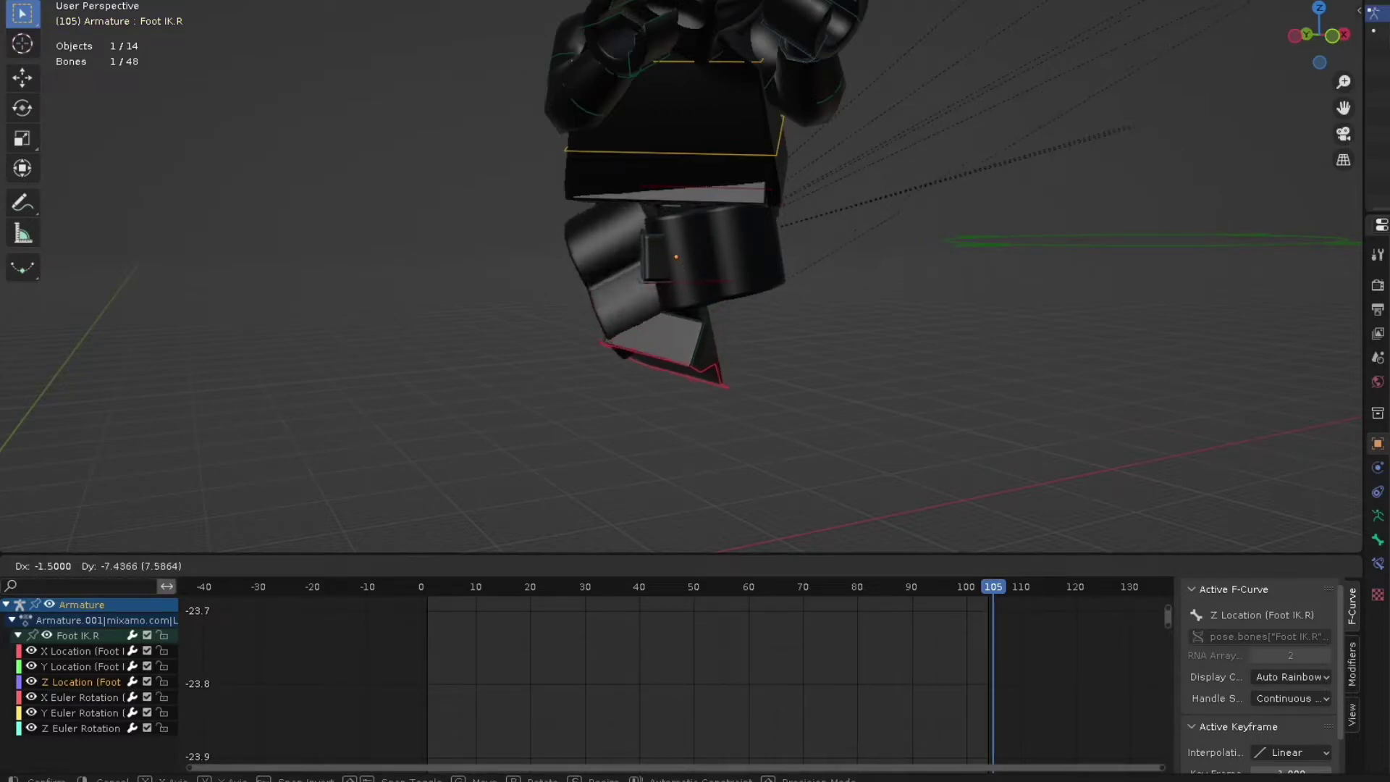
{"action": "left_click", "coordinate": [675, 680]}
{"action": "scroll", "coordinate": [676, 680], "scroll_direction": "down", "scroll_amount": 20}
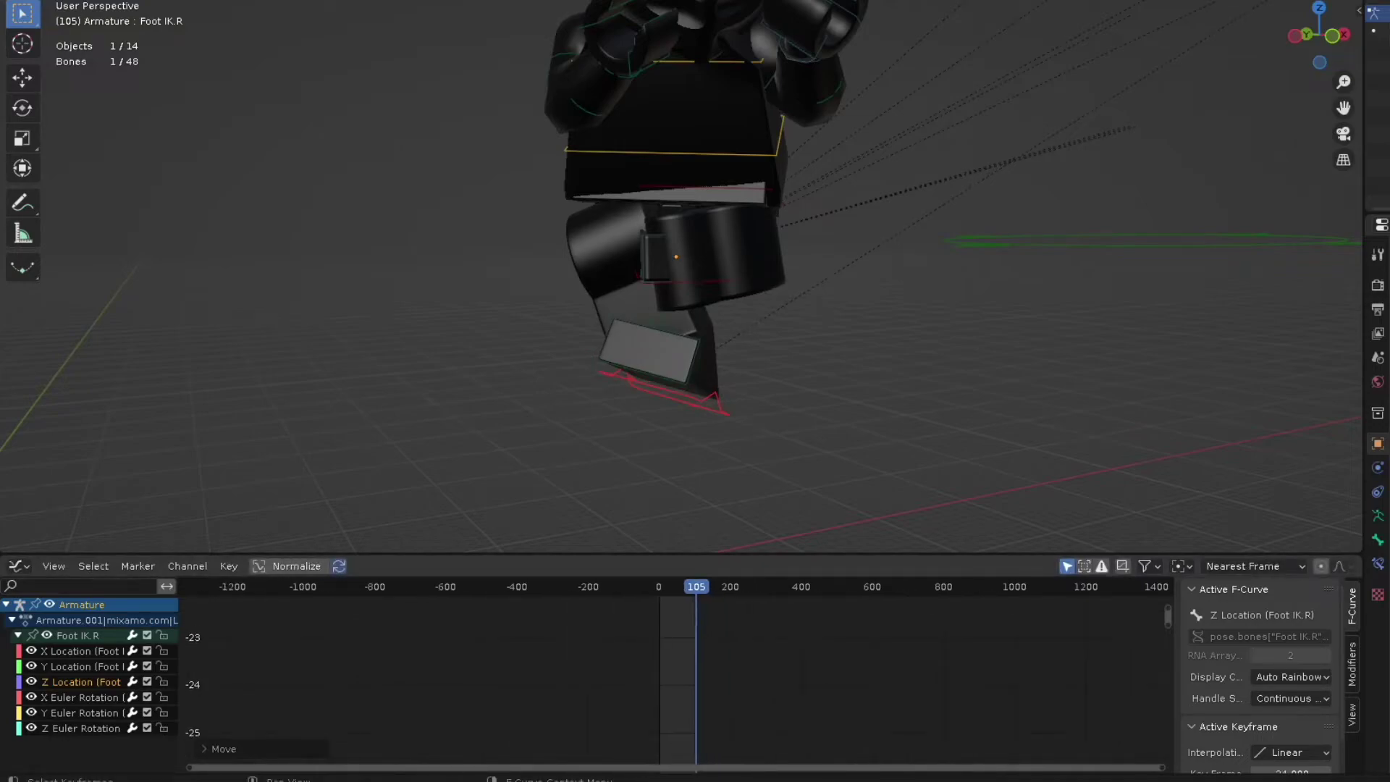
{"action": "key", "text": "g"}
{"action": "key", "text": "Return"}
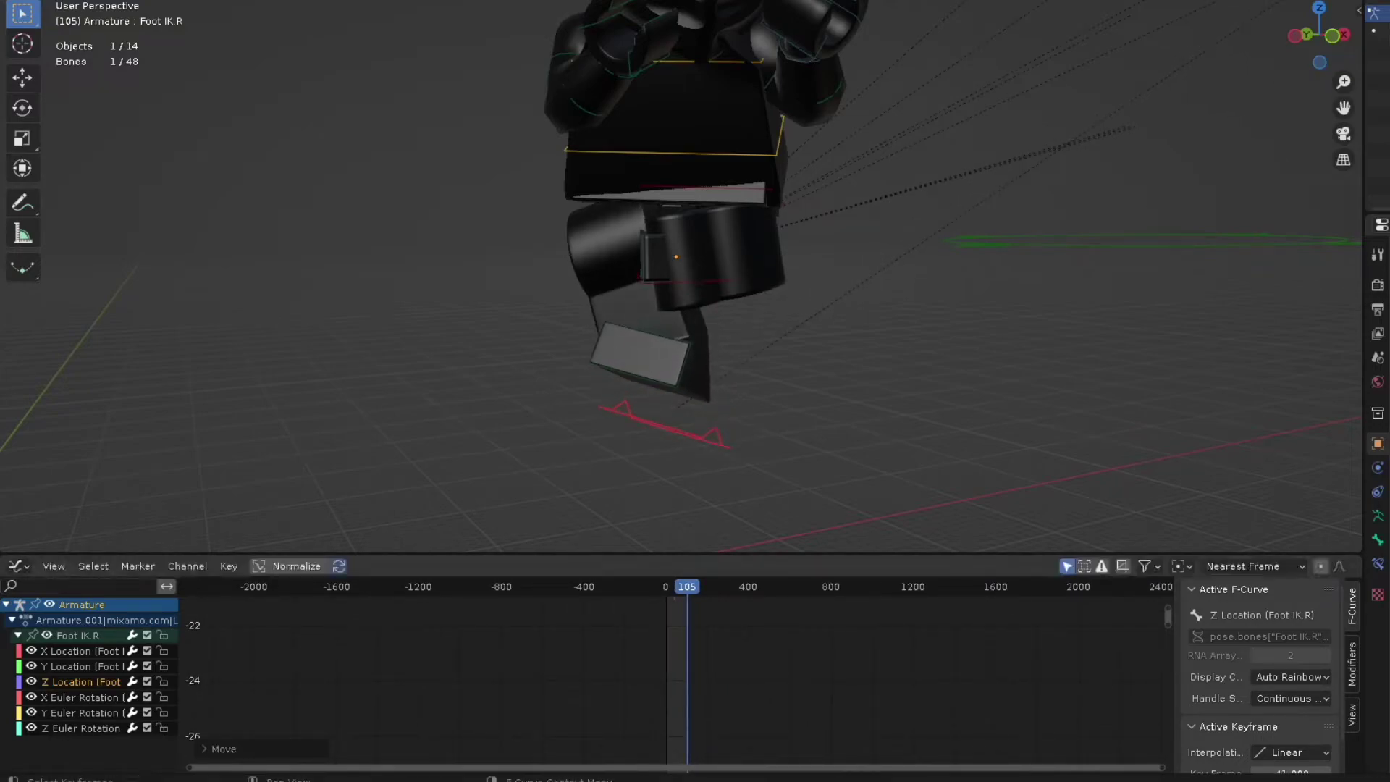
{"action": "key", "text": "g"}
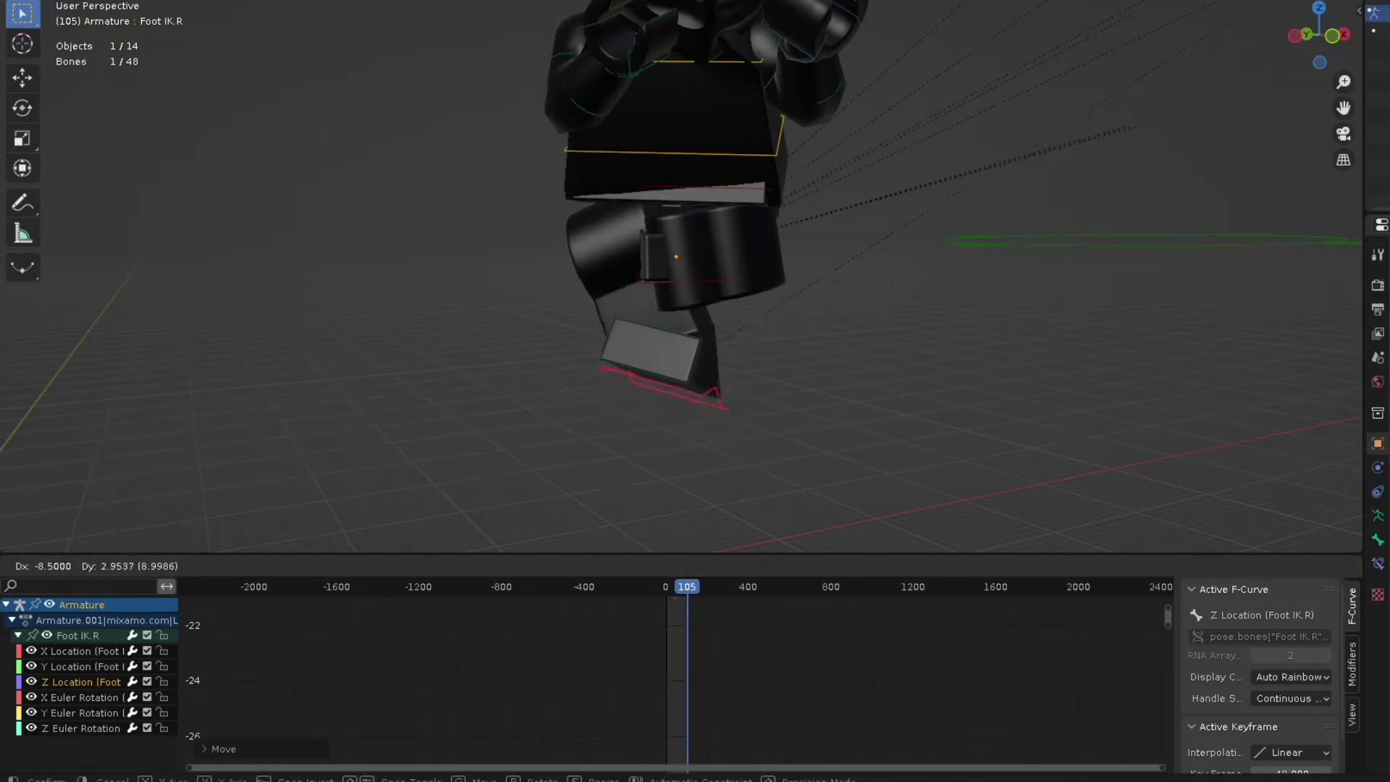
{"action": "key", "text": "Return"}
Try to offset the Y Location and X Location curves of Foot IK.R, and undo the X Location shift
{"action": "left_click", "coordinate": [81, 667]}
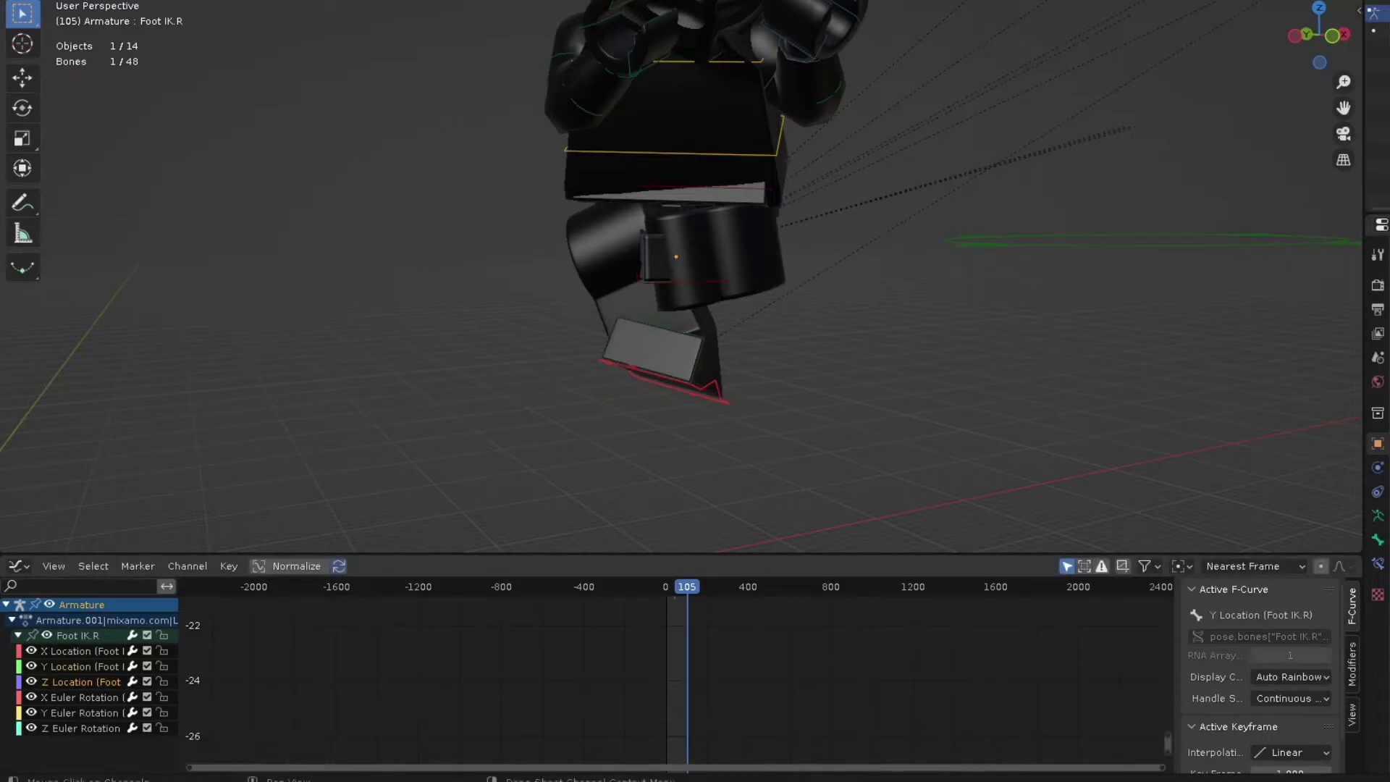
{"action": "key", "text": "g"}
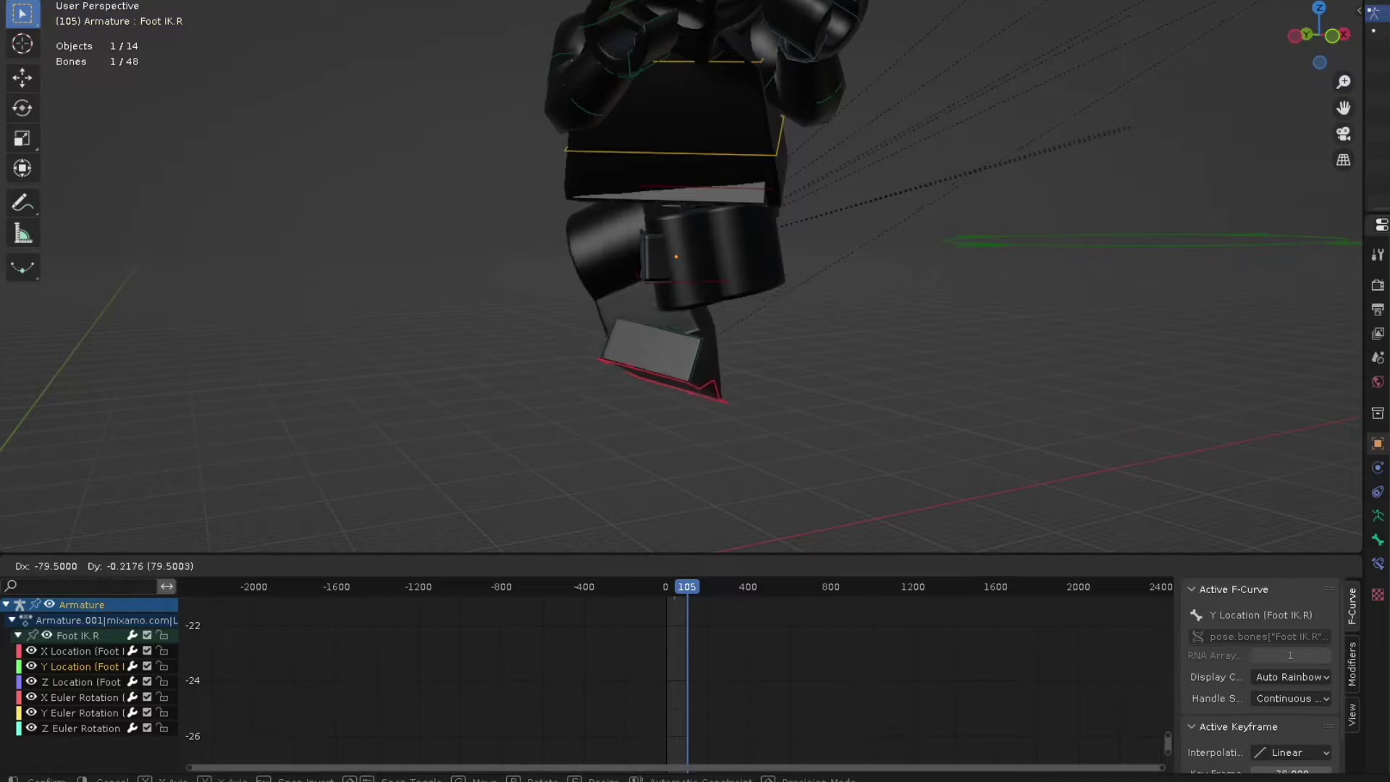
{"action": "key", "text": "Escape"}
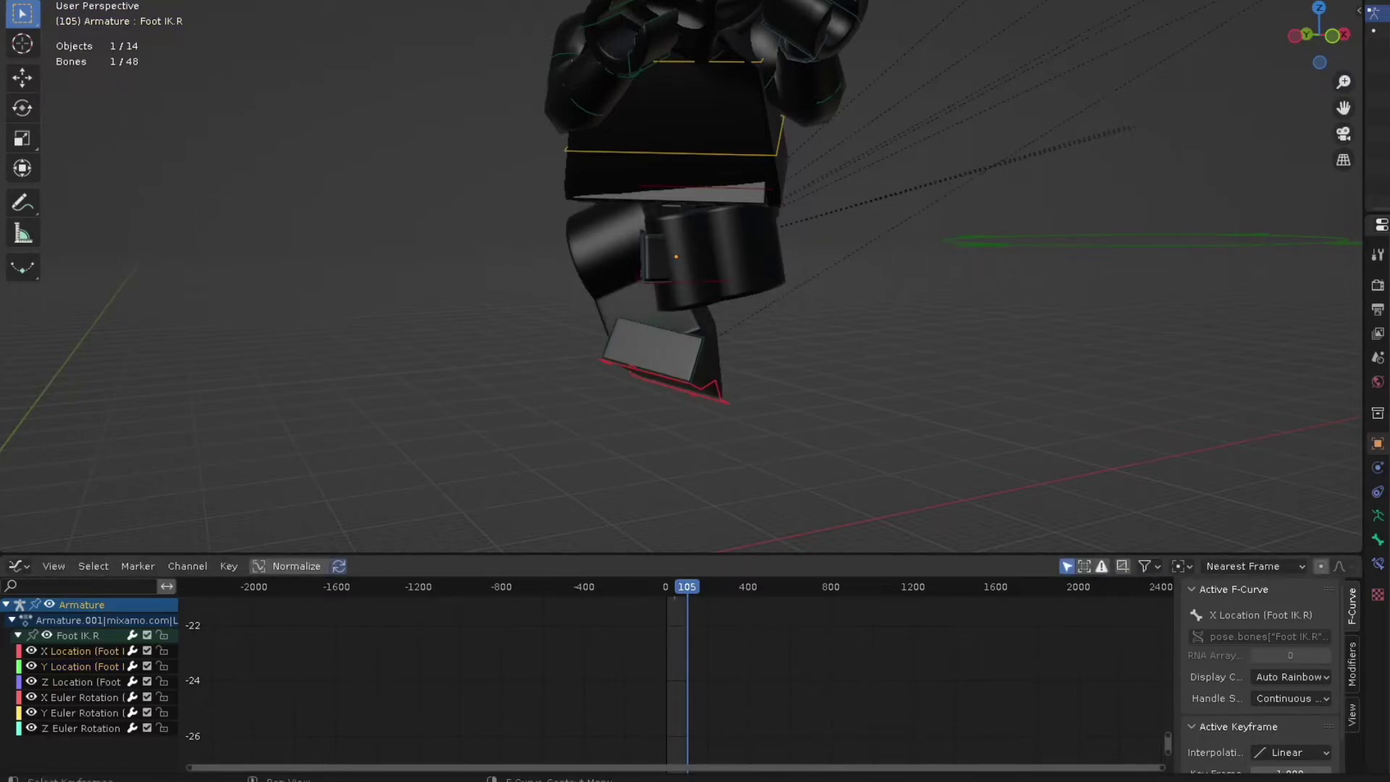
{"action": "key", "text": "g"}
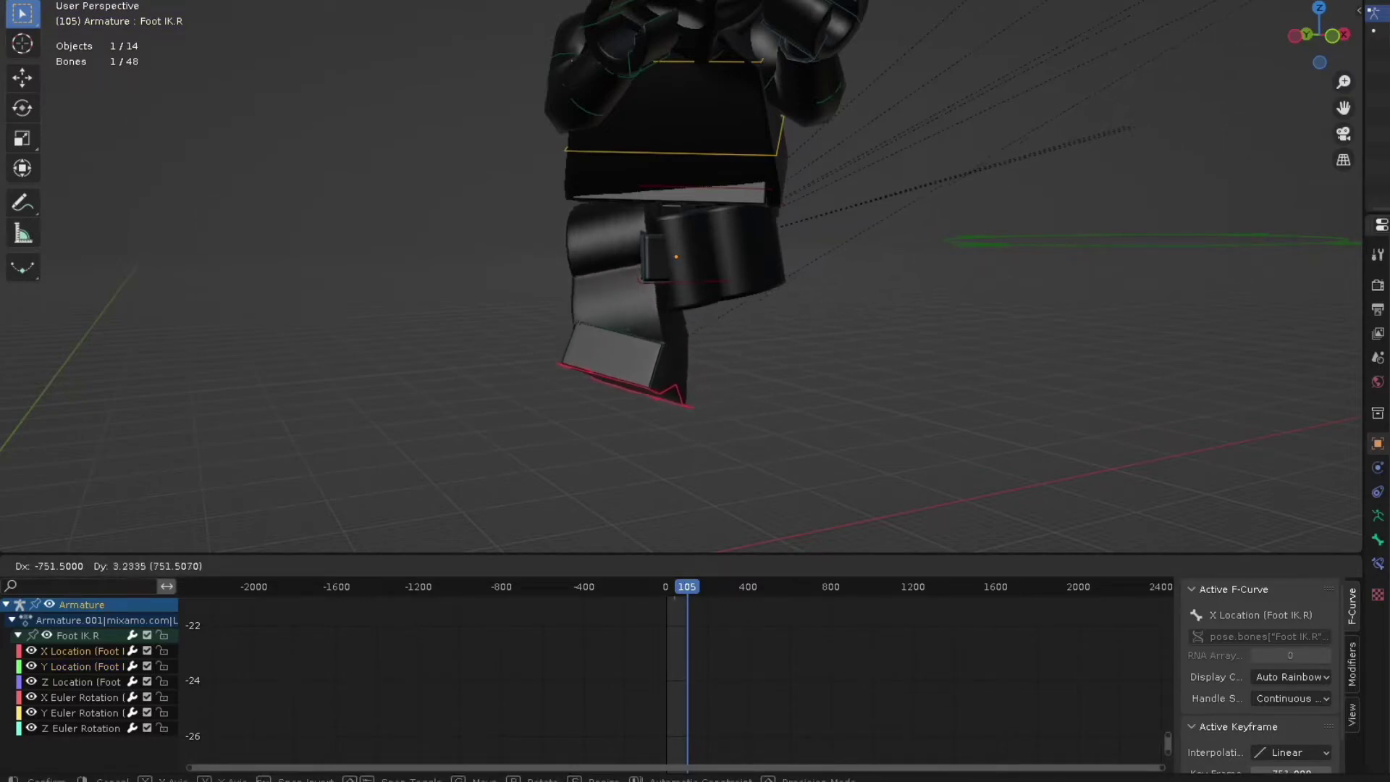
{"action": "left_click", "coordinate": [463, 522]}
{"action": "middle_click_drag", "start_coordinate": [478, 464], "coordinate": [674, 451]}
{"action": "key", "text": "ctrl+z"}
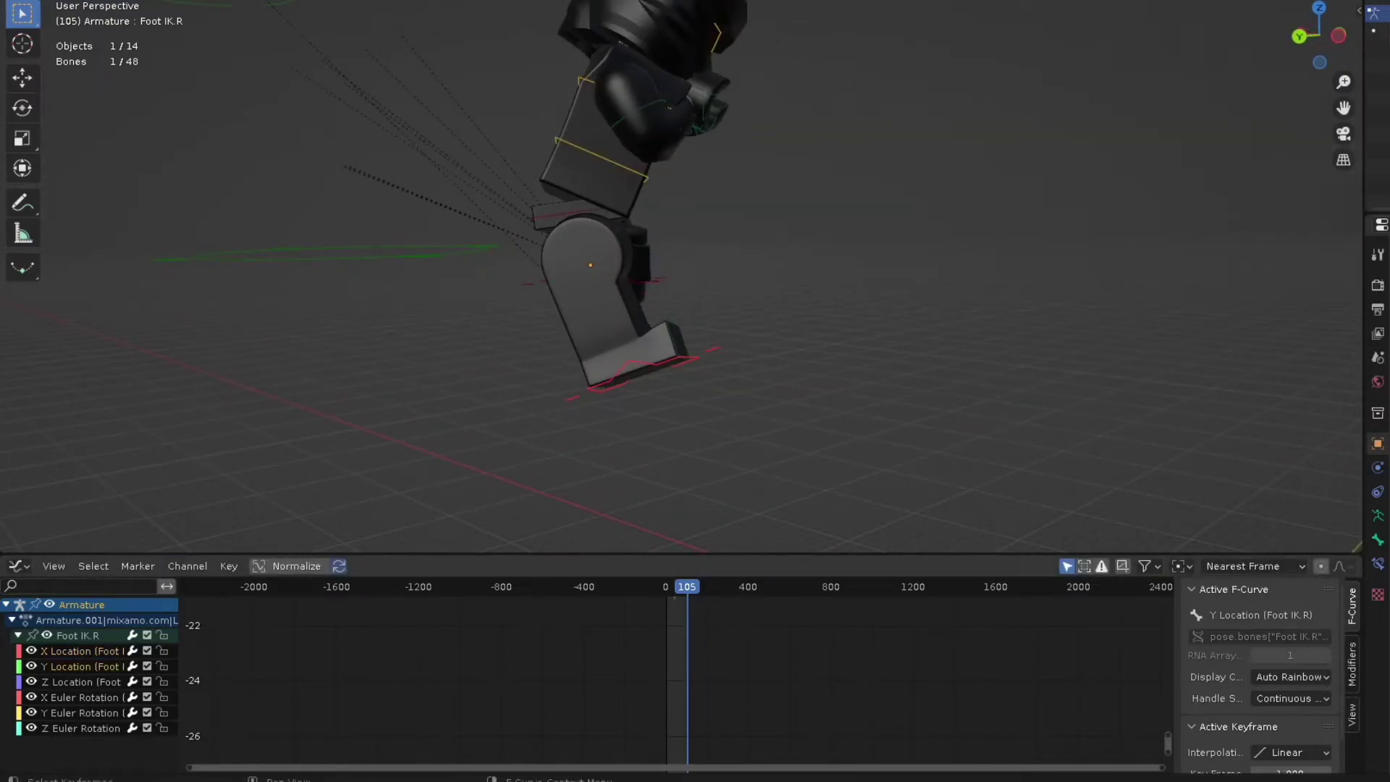
Shift the Y Location and X Location curves of Foot IK.R to bring the right foot back beneath the leg
{"action": "key", "text": "g"}
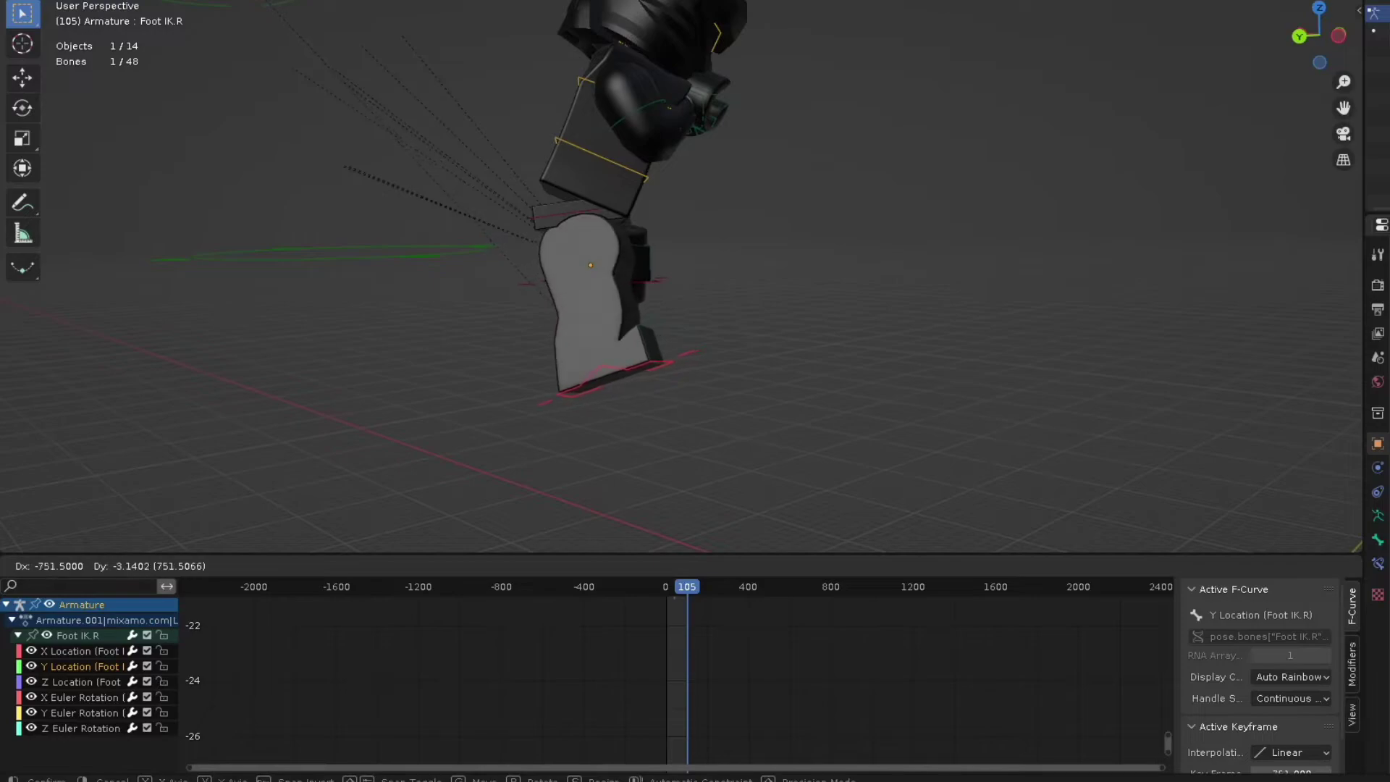
{"action": "key", "text": "Return"}
{"action": "left_click", "coordinate": [970, 677]}
{"action": "key", "text": "g"}
{"action": "key", "text": "Return"}
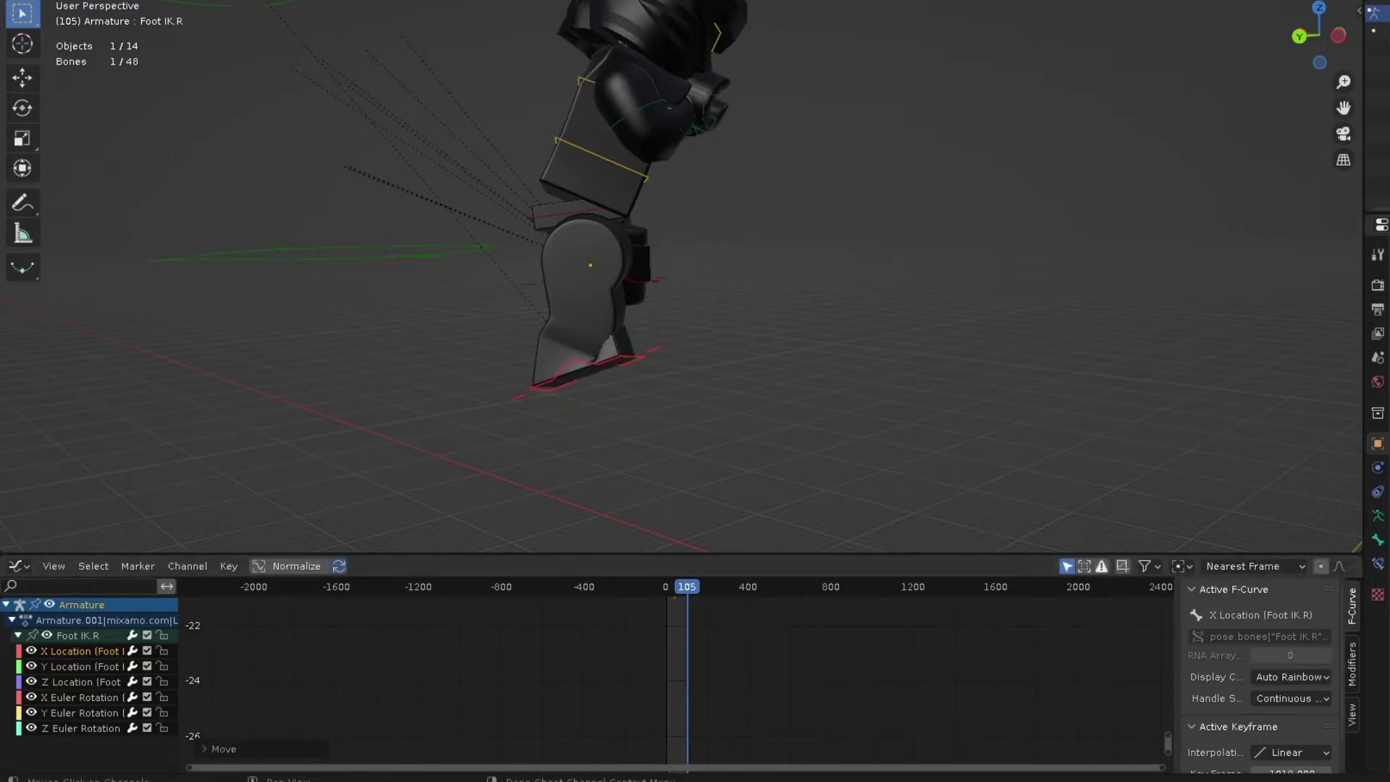
Select the X Euler Rotation channel and try to rotate Foot IK.R about its local X axis in the 3D viewport
{"action": "left_click", "coordinate": [81, 697]}
{"action": "key", "text": "r"}
{"action": "key", "text": "x"}
{"action": "key", "text": "x"}
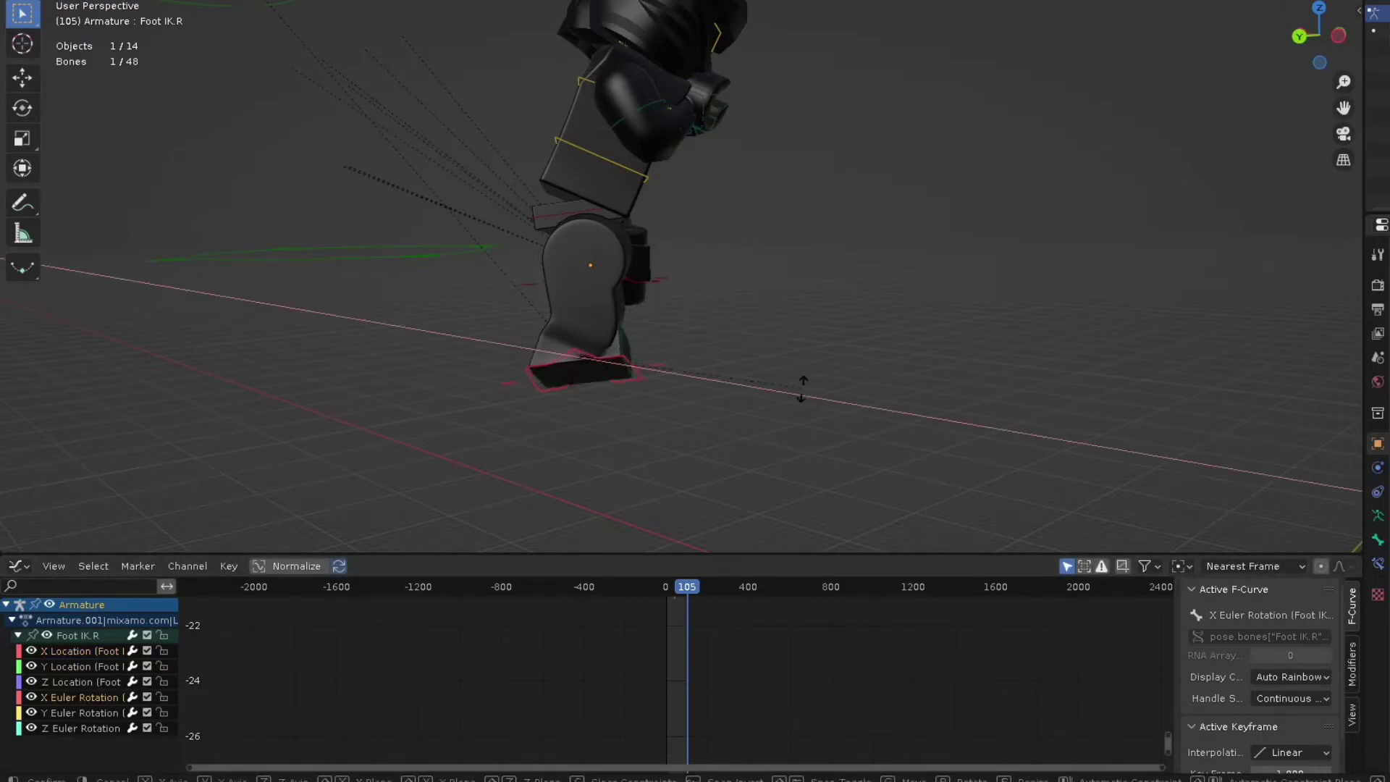
{"action": "key", "text": "Return"}
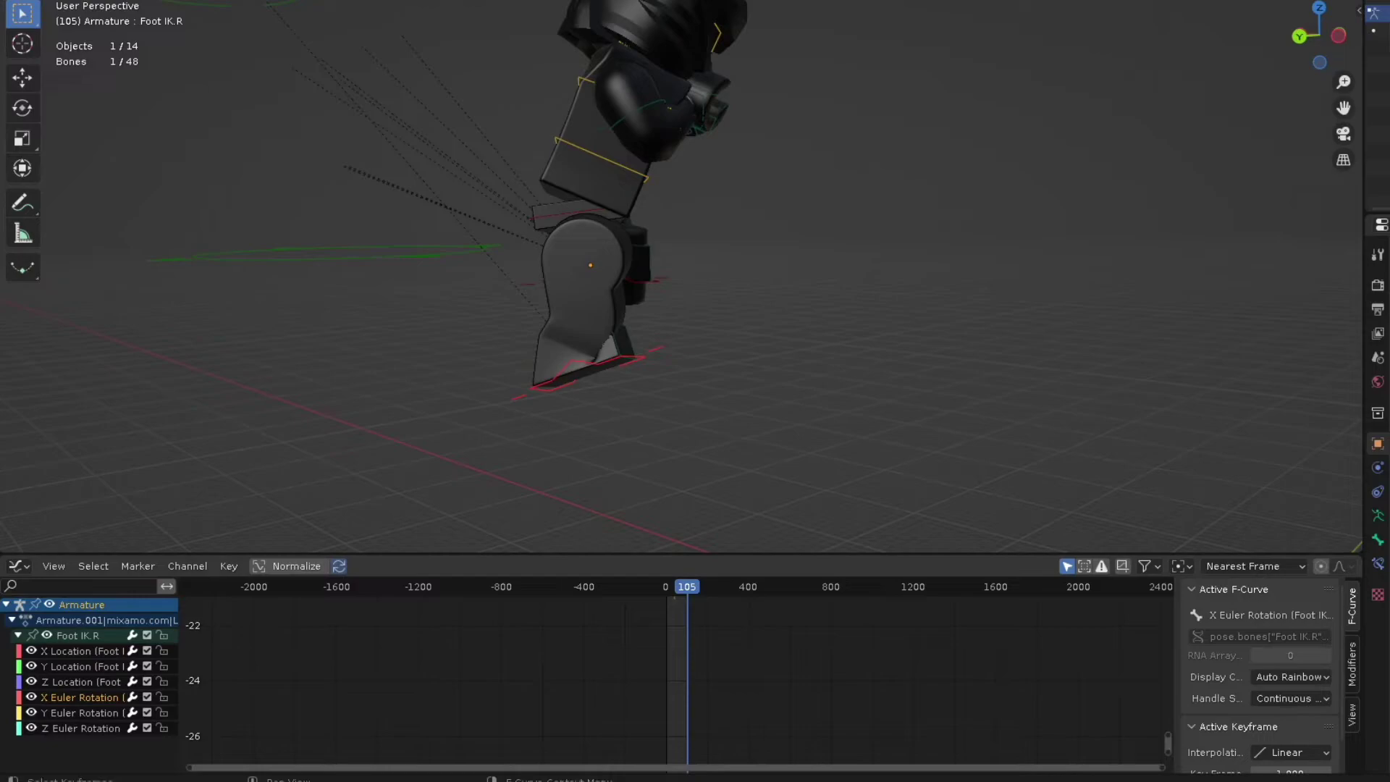
{"action": "key", "text": "s"}
{"action": "key", "text": "g"}
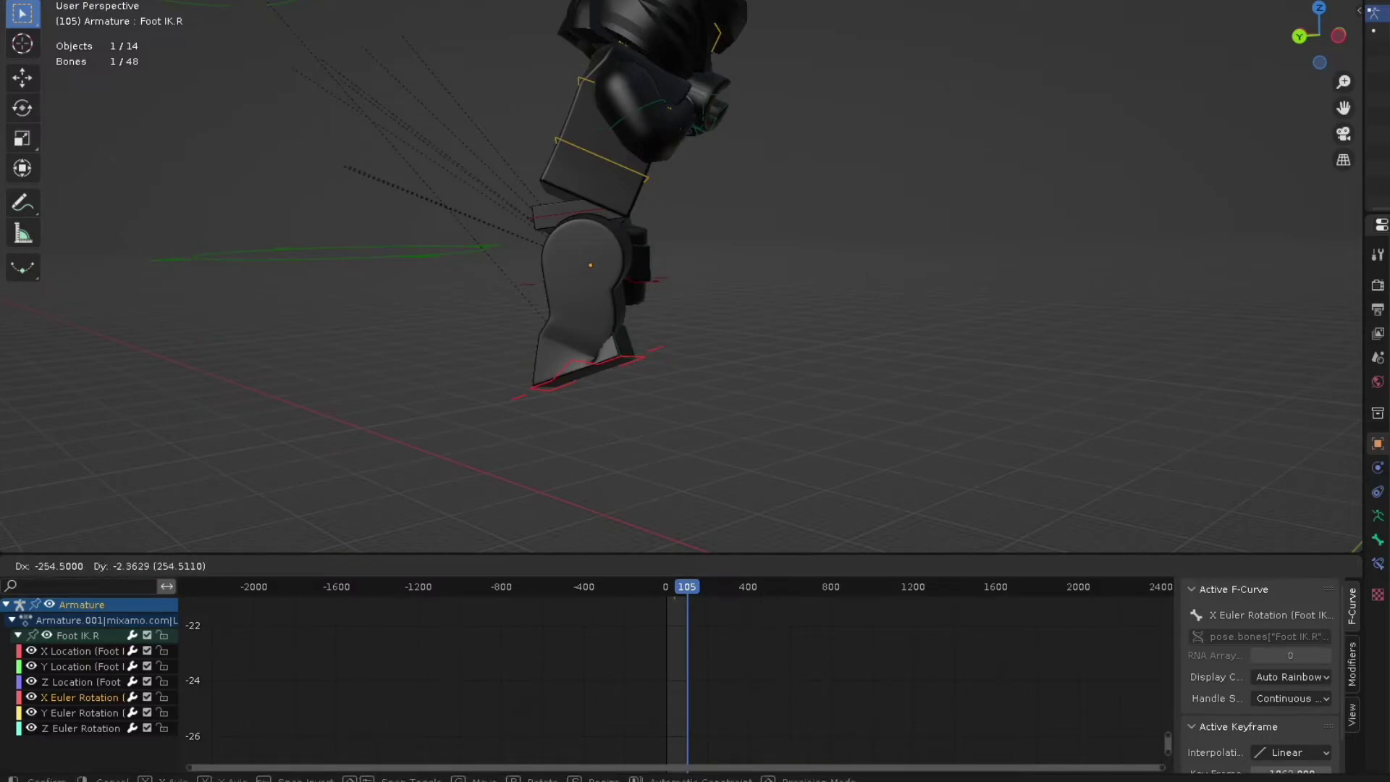
{"action": "key", "text": "Escape"}
{"action": "right_click", "coordinate": [724, 646]}
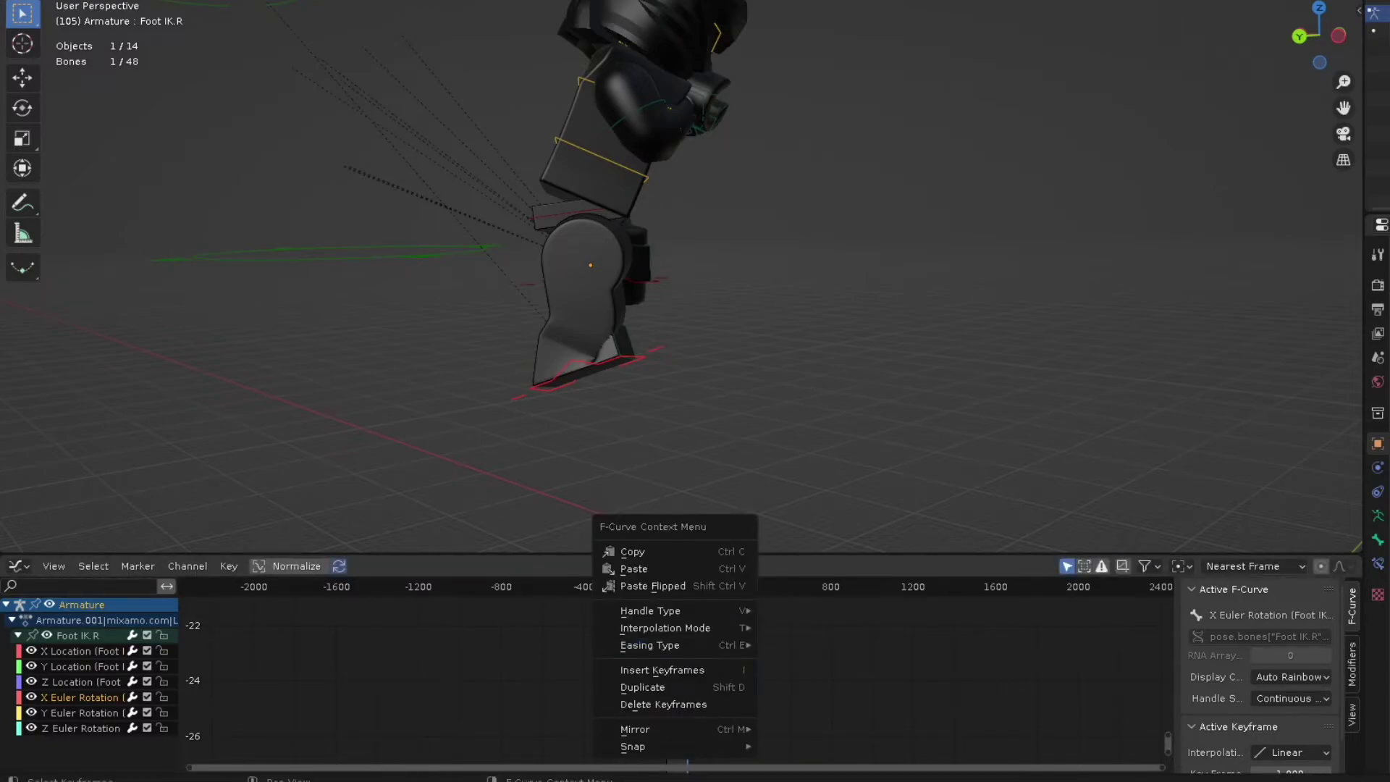
{"action": "key", "text": "Escape"}
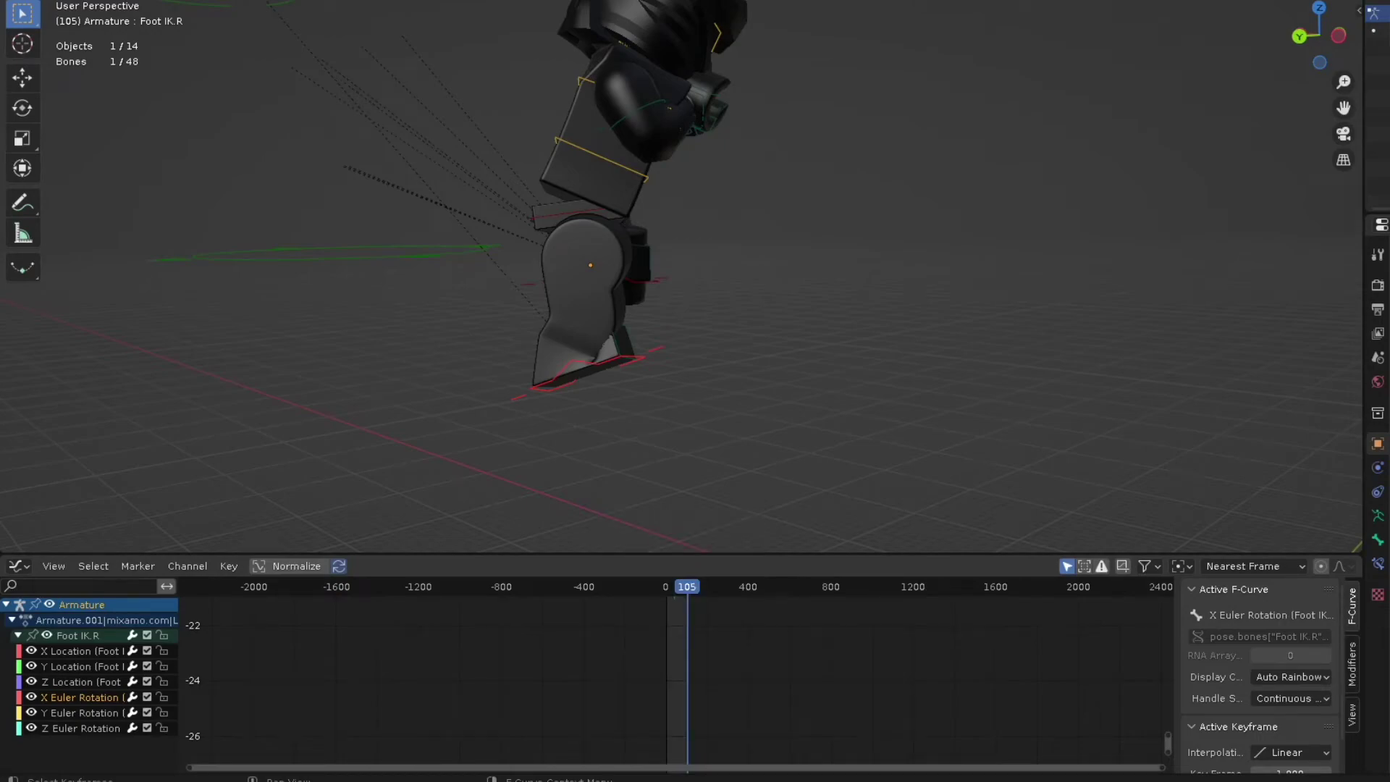
{"action": "key", "text": "g"}
{"action": "key", "text": "Escape"}
Lower the X Euler Rotation curve of Foot IK.R to about -10 degrees and check the right foot from the front
{"action": "key", "text": "KP_Decimal"}
{"action": "scroll", "coordinate": [676, 676], "scroll_direction": "down", "scroll_amount": 20}
{"action": "key", "text": "g"}
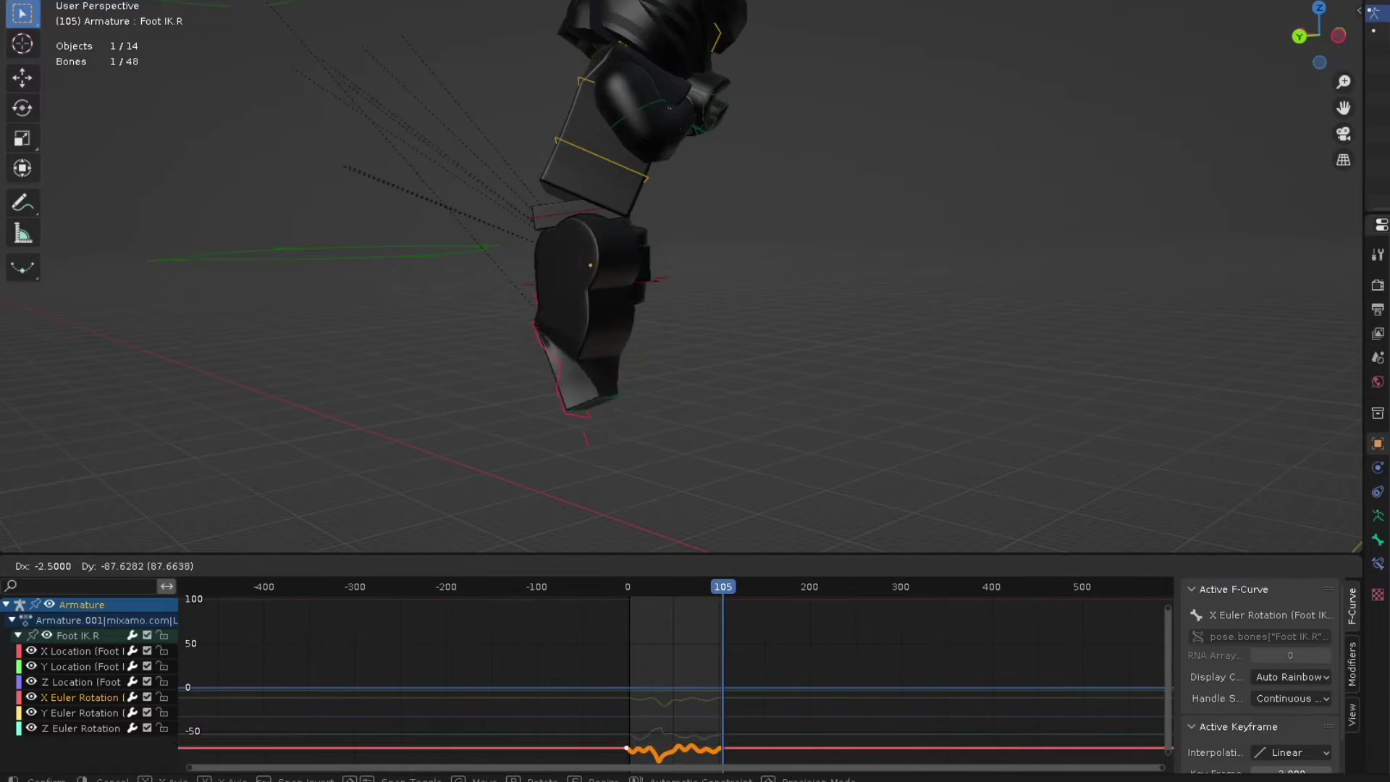
{"action": "left_click", "coordinate": [688, 670]}
{"action": "middle_click_drag", "start_coordinate": [724, 347], "coordinate": [554, 348]}
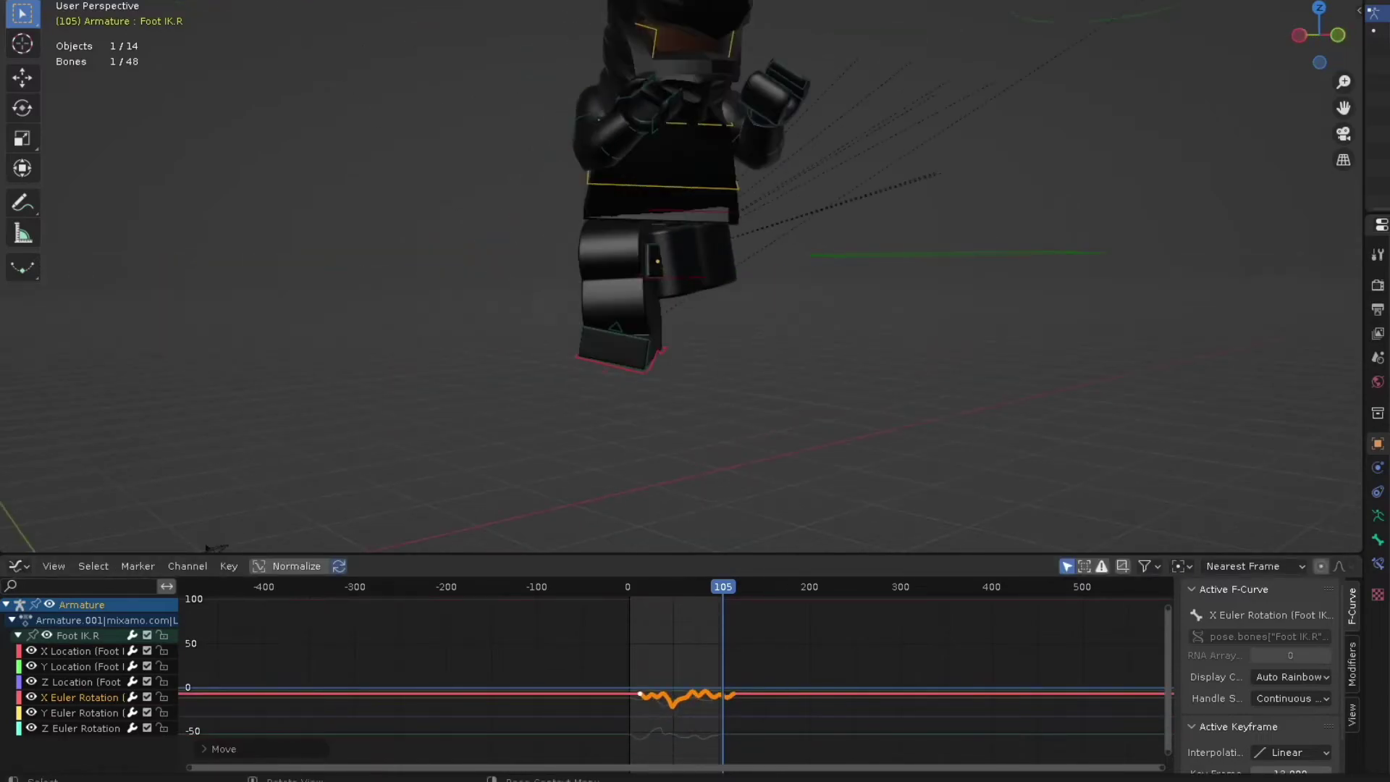
Select the Foot IK.L bone and lower its Z Location curve to about -34
{"action": "left_click", "coordinate": [696, 278]}
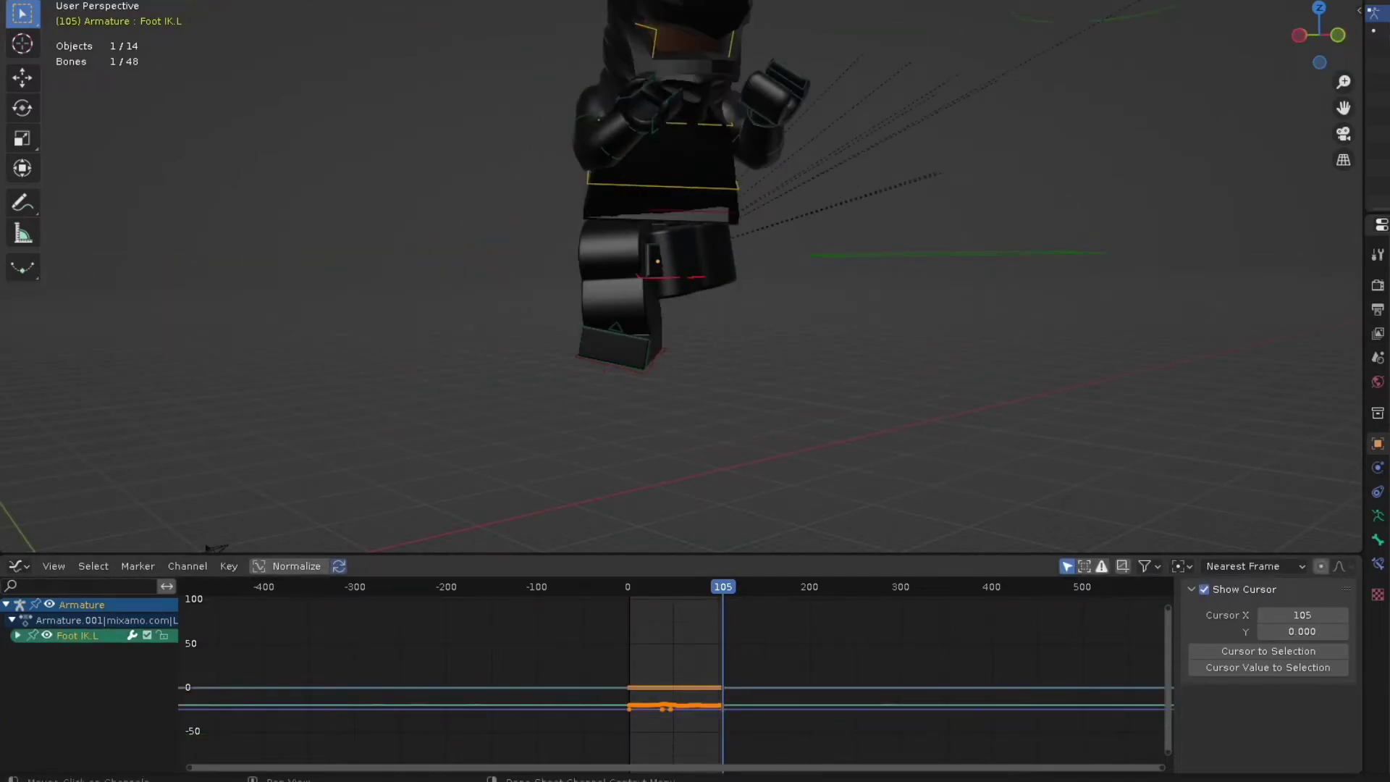
{"action": "left_click", "coordinate": [17, 636]}
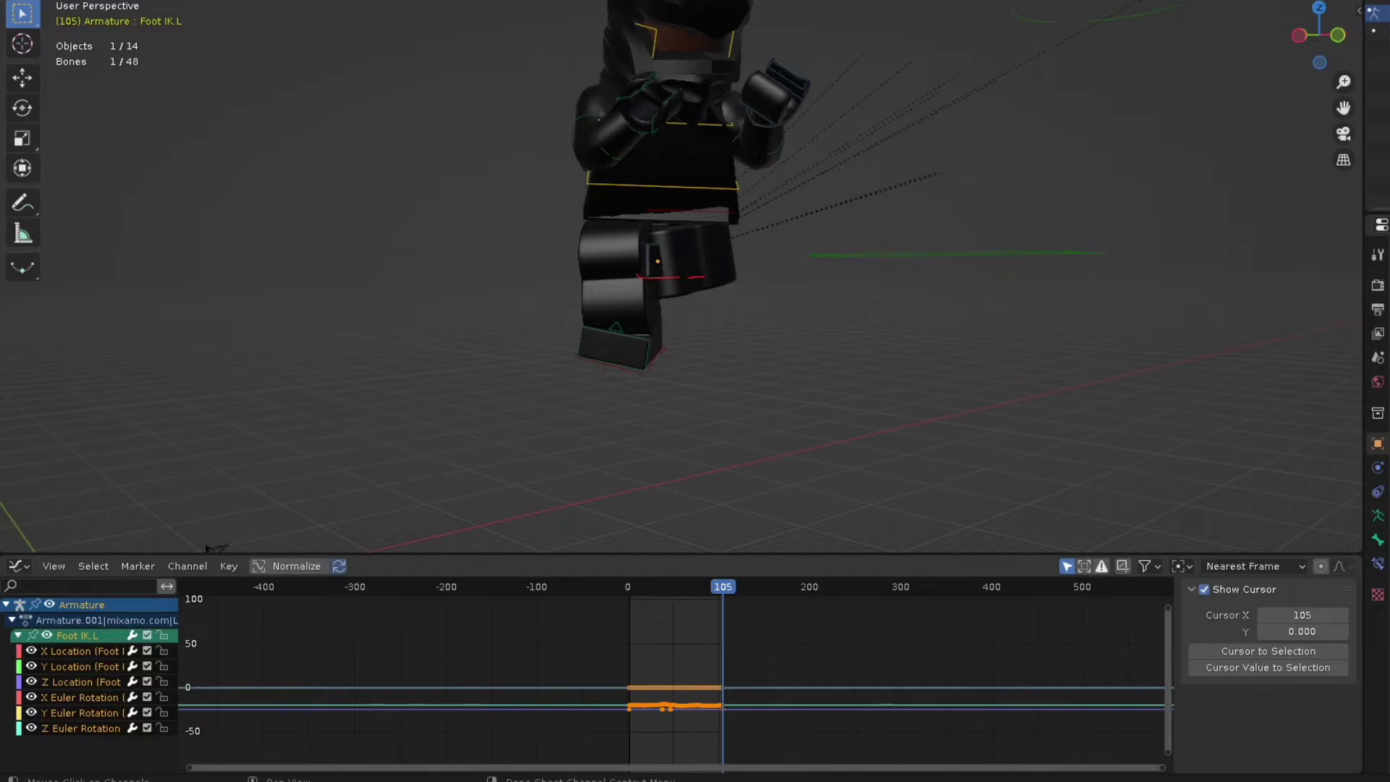
{"action": "left_click", "coordinate": [81, 683]}
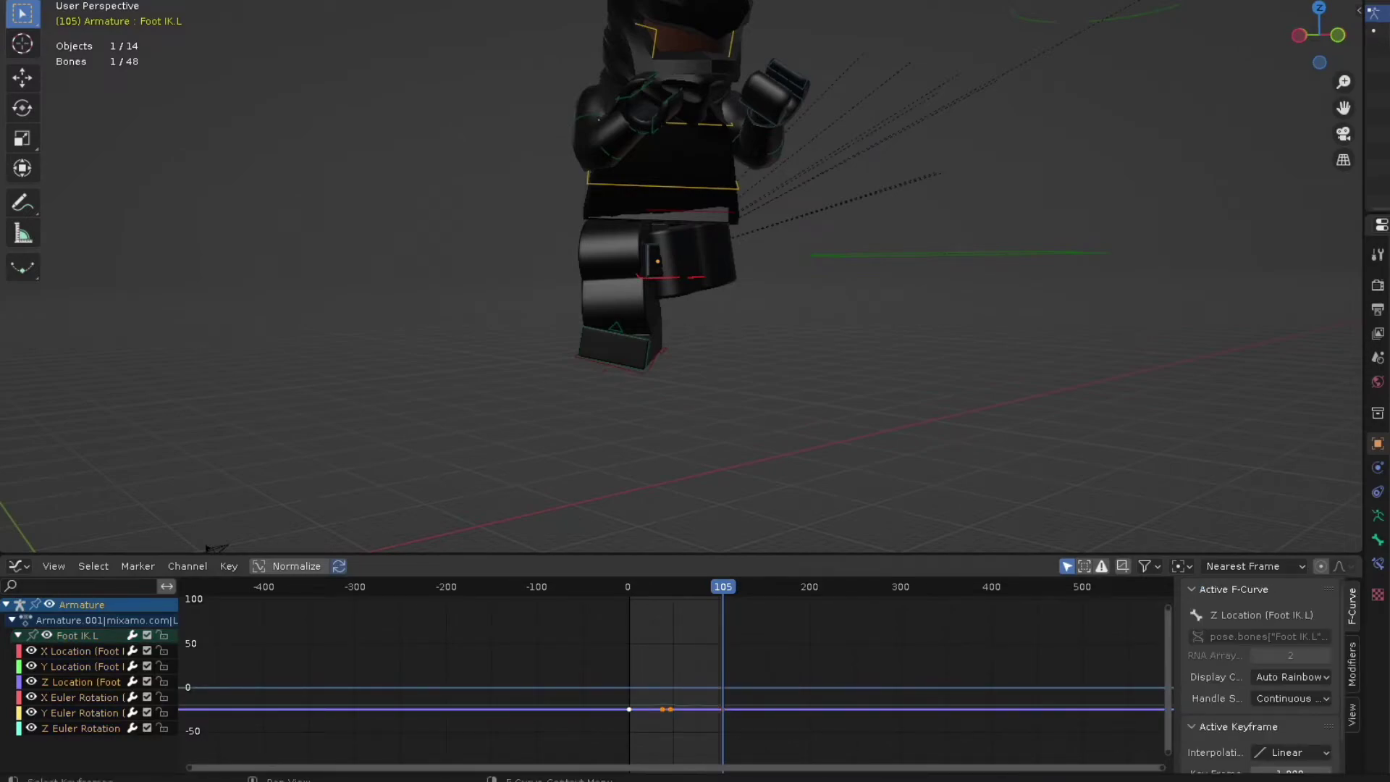
{"action": "key", "text": "g"}
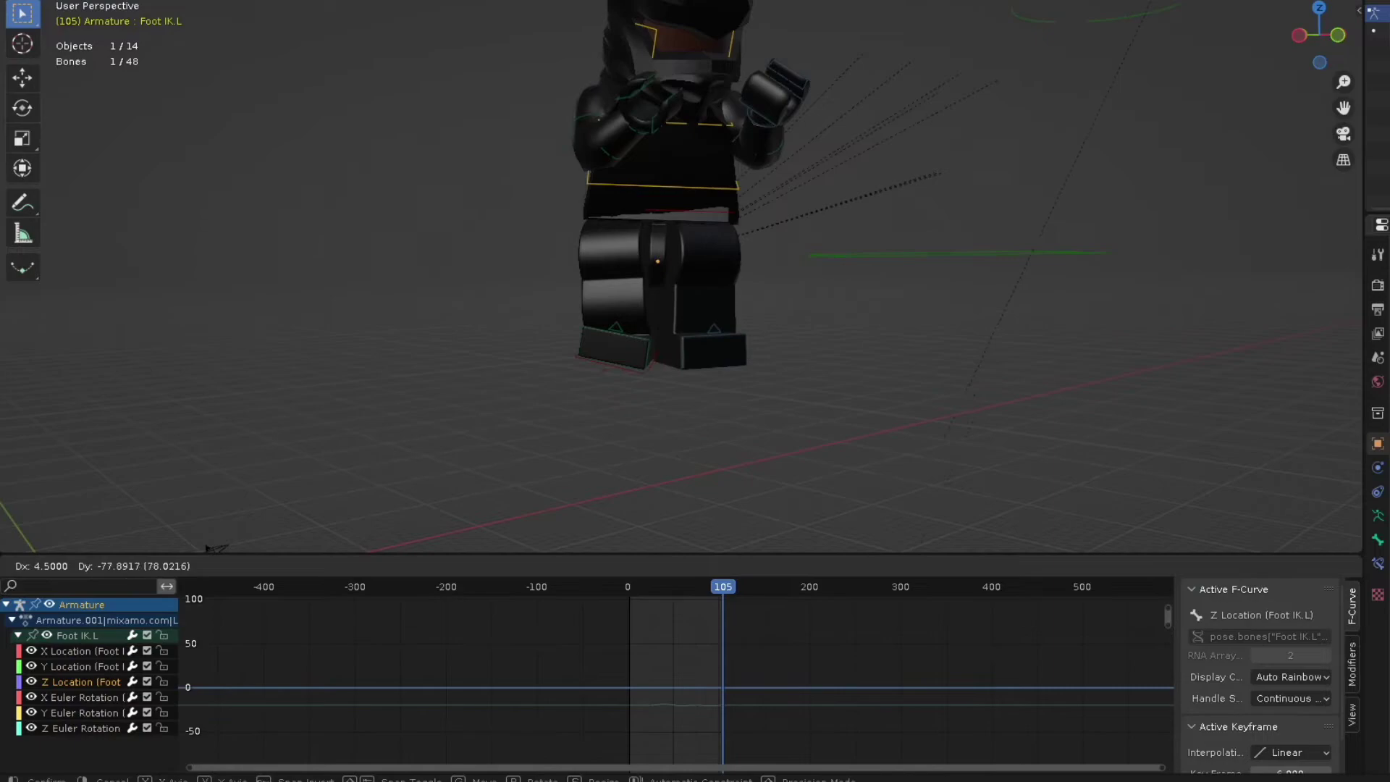
{"action": "left_click", "coordinate": [678, 718]}
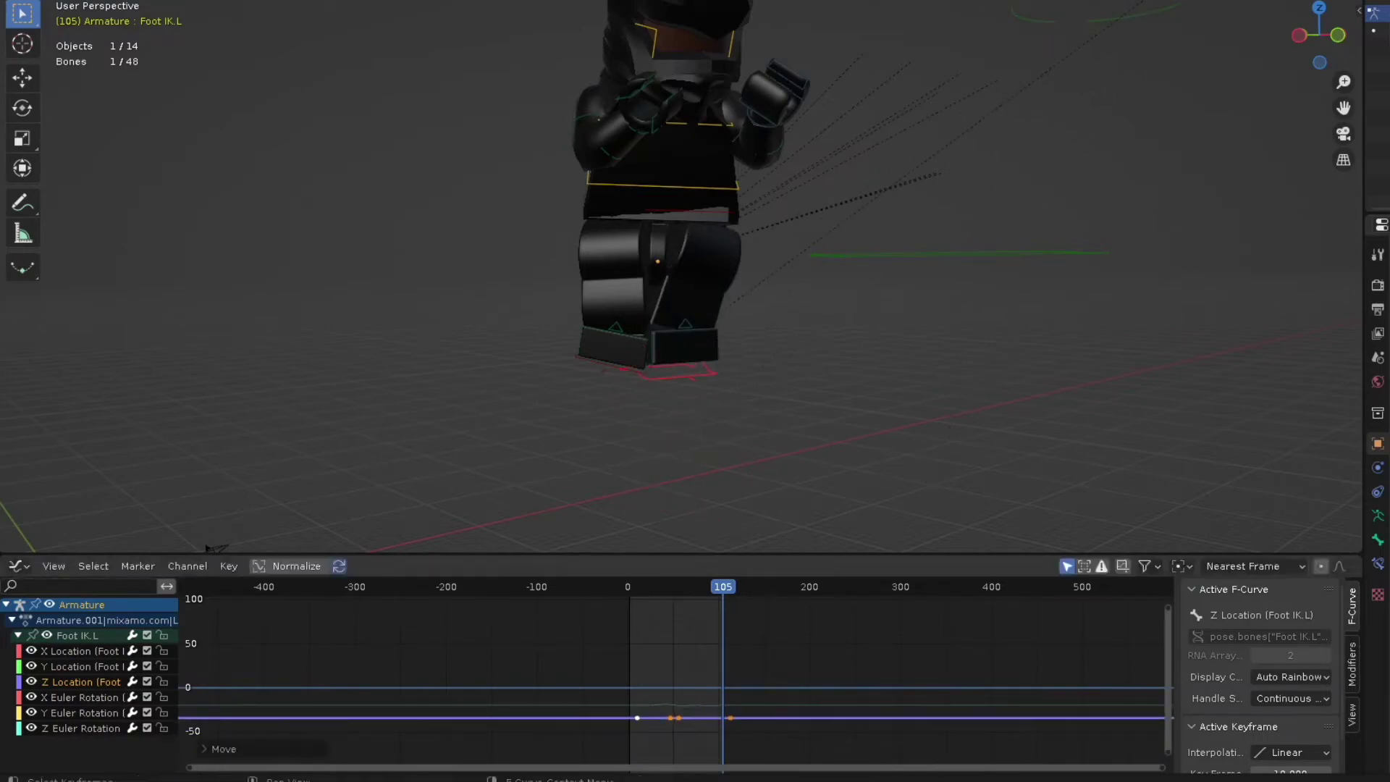
Raise the Y Location curve of Foot IK.L slightly above zero to set the left foot beneath its leg
{"action": "left_click", "coordinate": [81, 667]}
{"action": "key", "text": "g"}
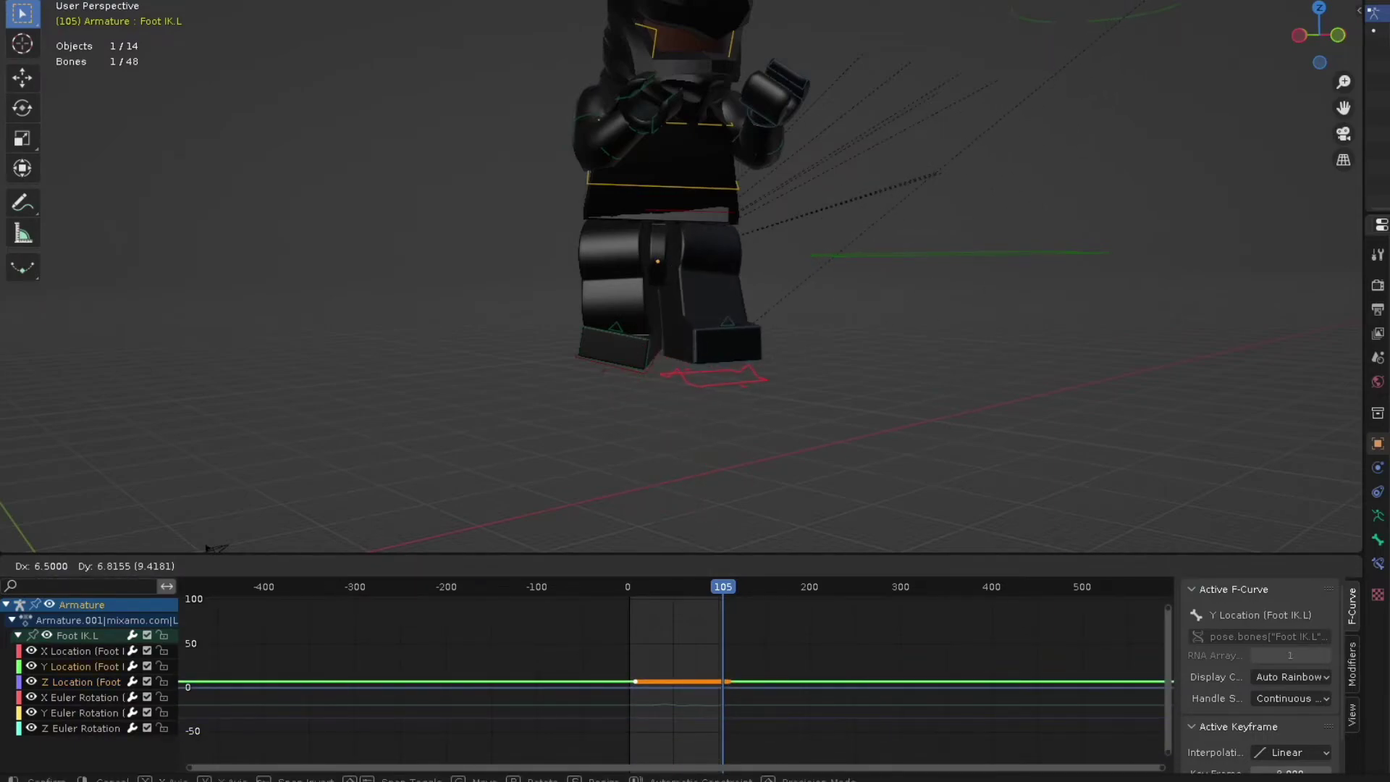
{"action": "key", "text": "Return"}
{"action": "middle_click_drag", "start_coordinate": [210, 549], "coordinate": [277, 435]}
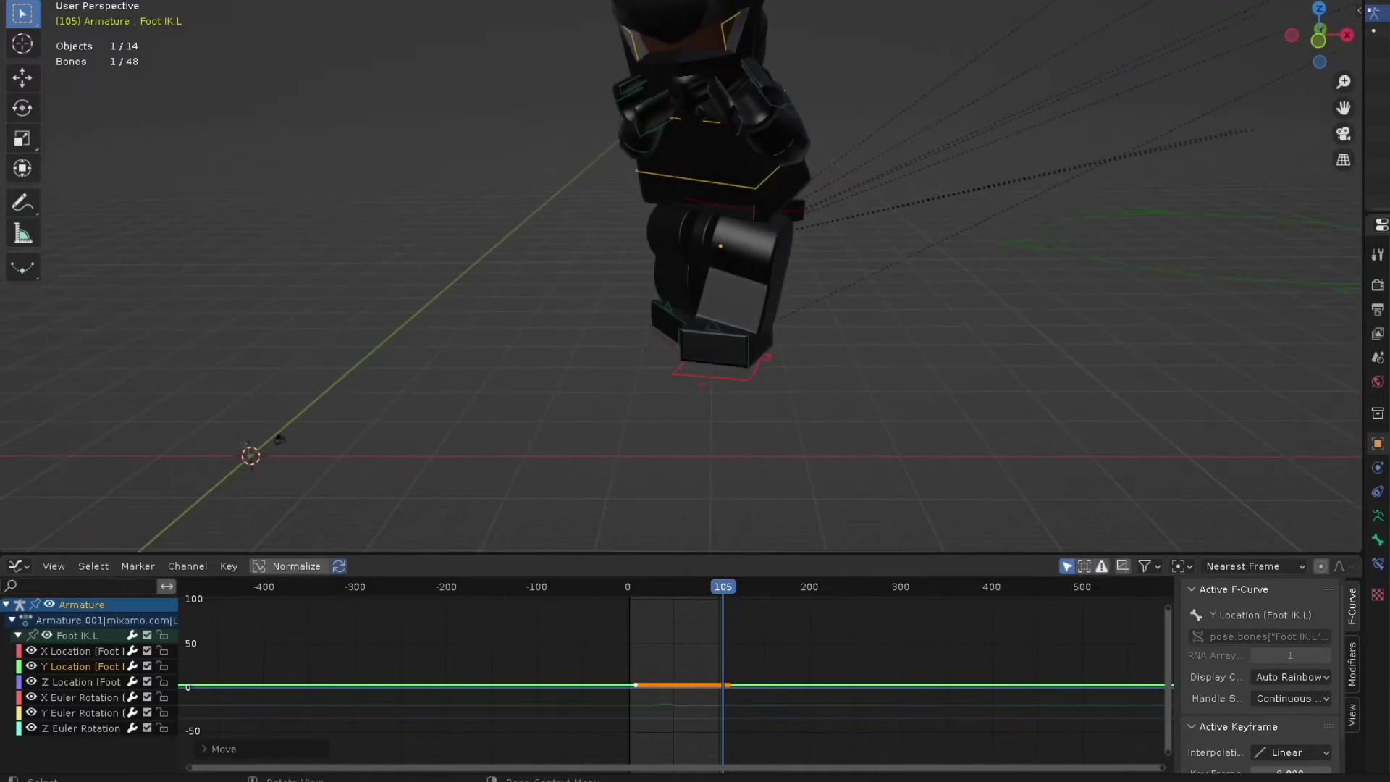
{"action": "key", "text": "g"}
{"action": "key", "text": "Return"}
Adjust the X Location curve of Foot IK.L to about 100 and check both feet from the front and side
{"action": "left_click", "coordinate": [82, 651]}
{"action": "key", "text": "g"}
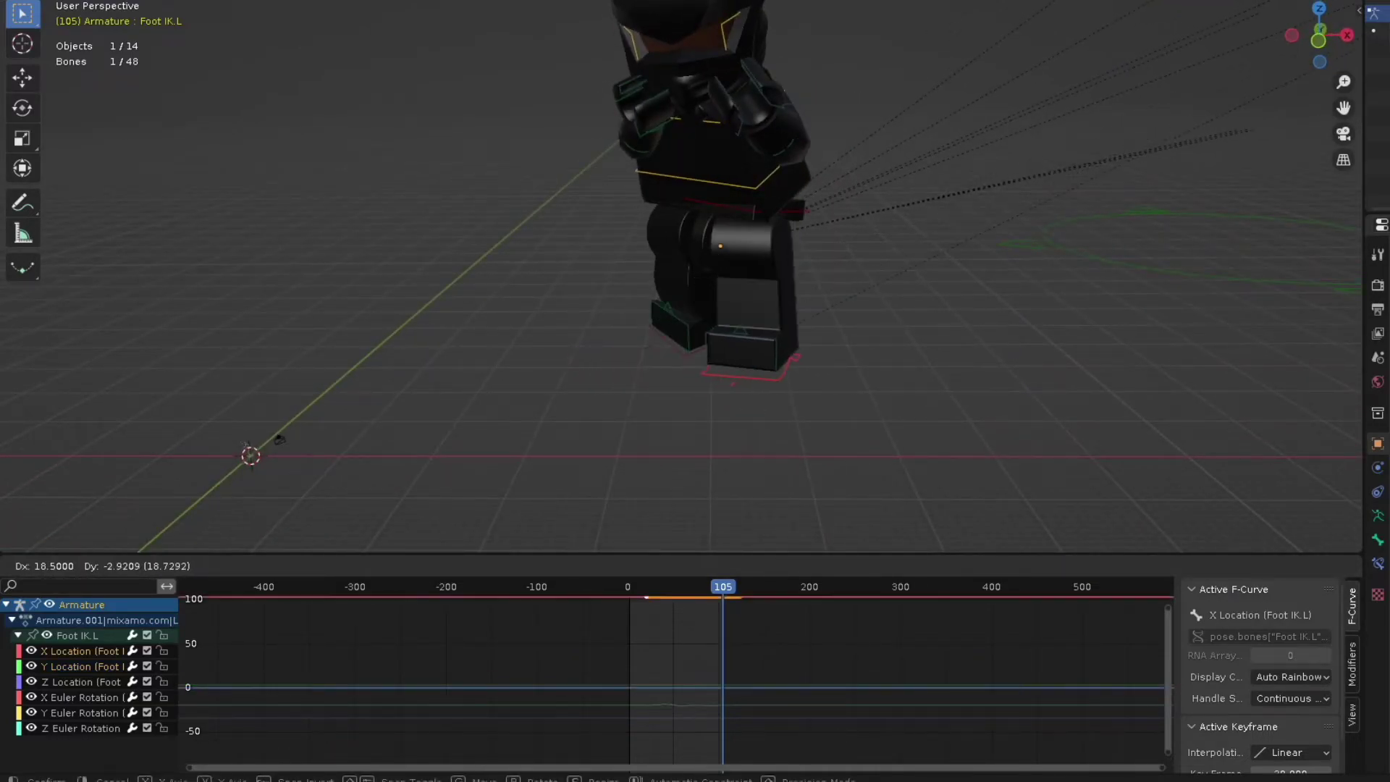
{"action": "key", "text": "Return"}
{"action": "key", "text": "g"}
{"action": "key", "text": "Return"}
{"action": "middle_click_drag", "start_coordinate": [652, 326], "coordinate": [761, 306]}
{"action": "middle_click_drag", "start_coordinate": [370, 445], "coordinate": [446, 449]}
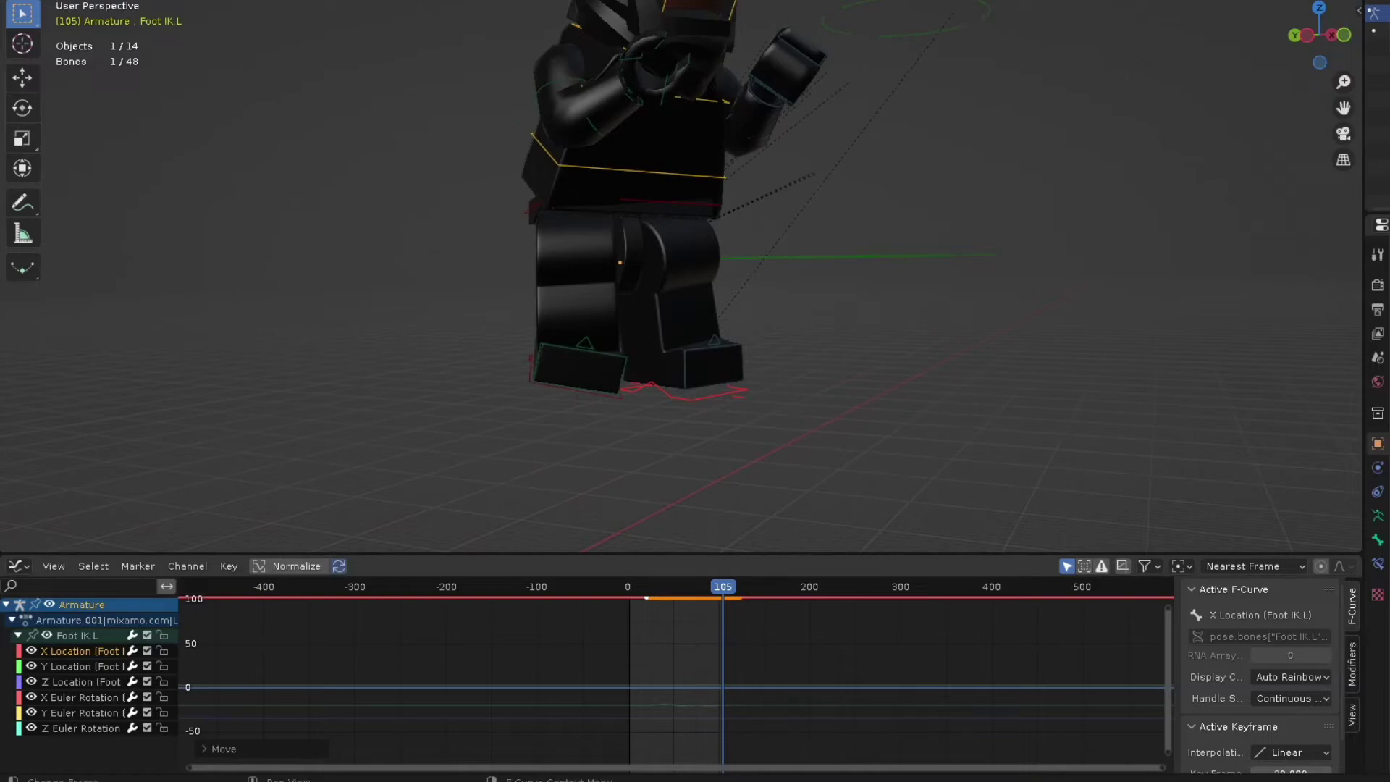
Play the animation in the Timeline from frame 1 and examine the minifigure's pose from the front and side
{"action": "key", "text": "ctrl+Tab"}
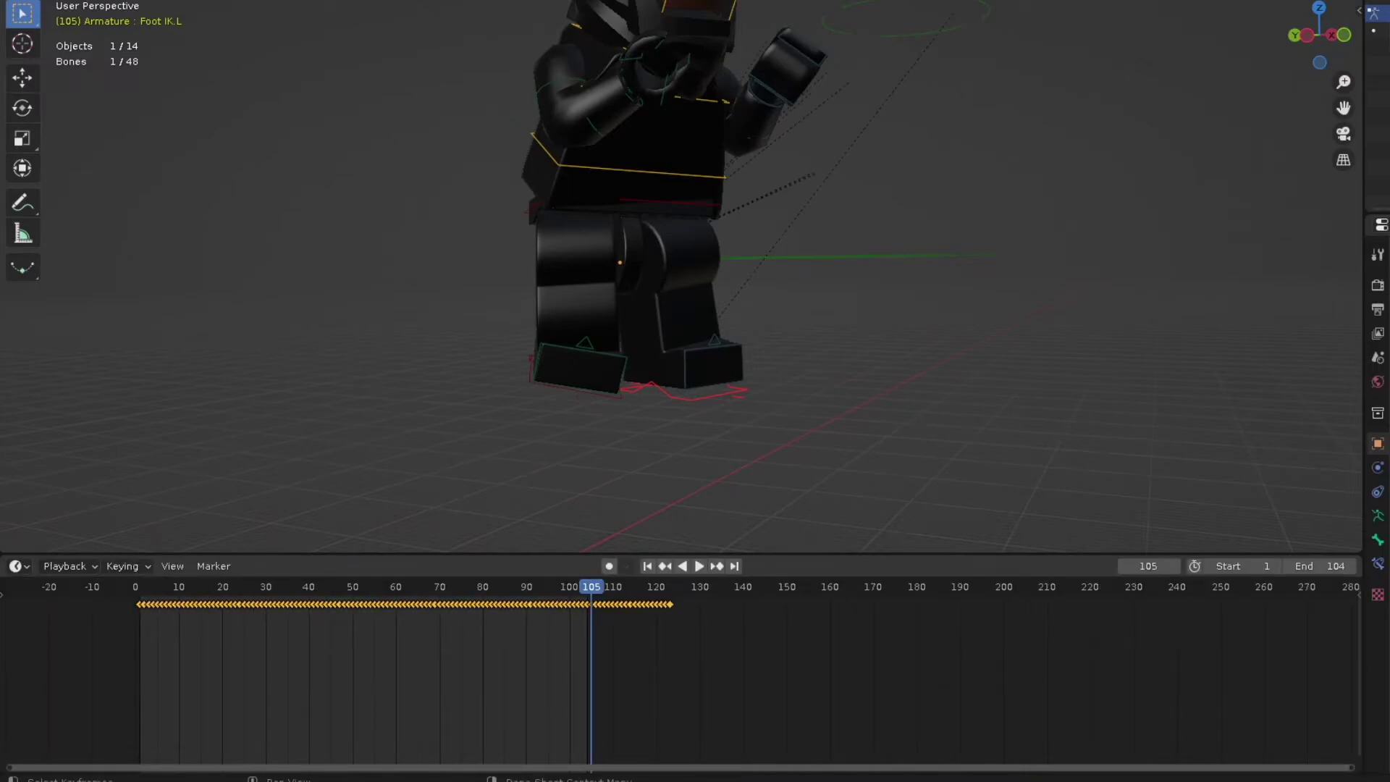
{"action": "key", "text": "shift+Left"}
{"action": "middle_click_drag", "start_coordinate": [623, 290], "coordinate": [670, 291]}
{"action": "scroll", "coordinate": [670, 291], "scroll_direction": "down", "scroll_amount": 3}
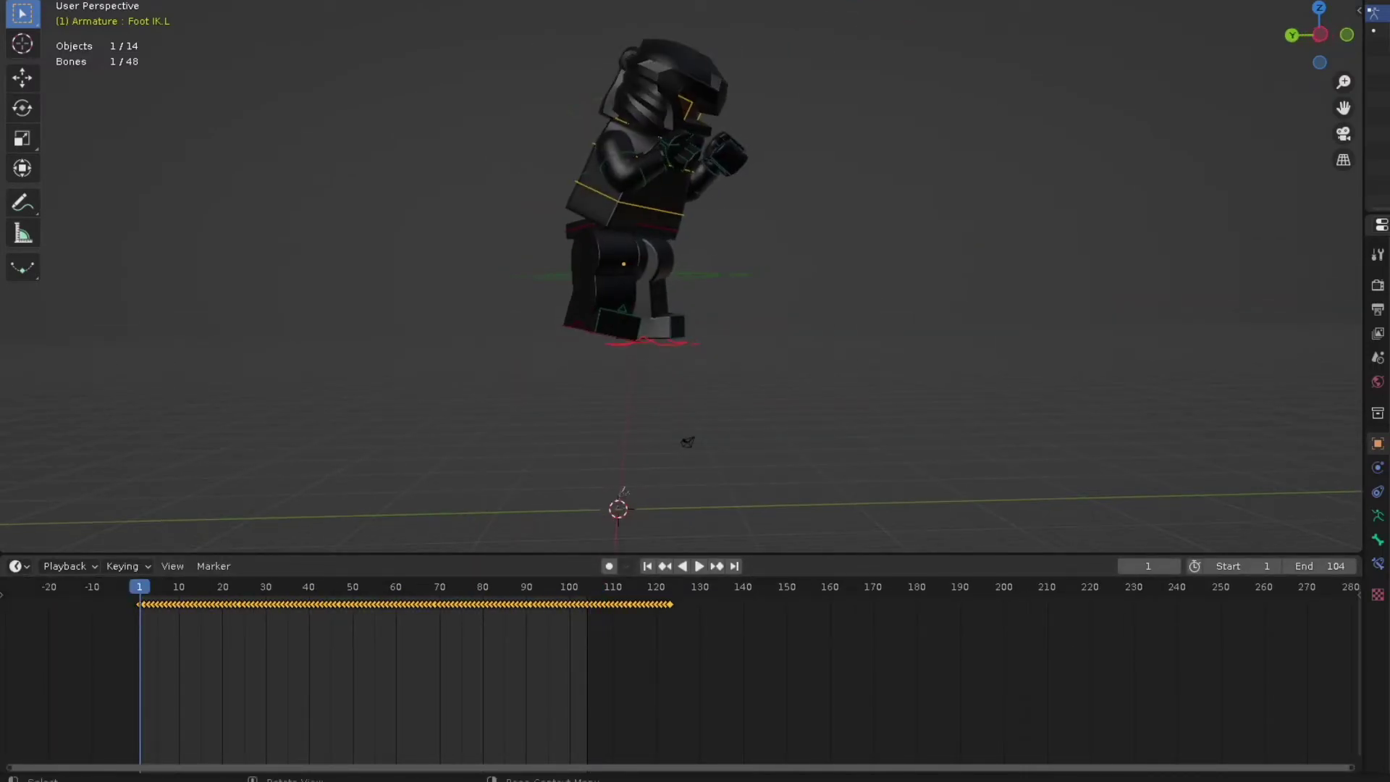
{"action": "key", "text": "space"}
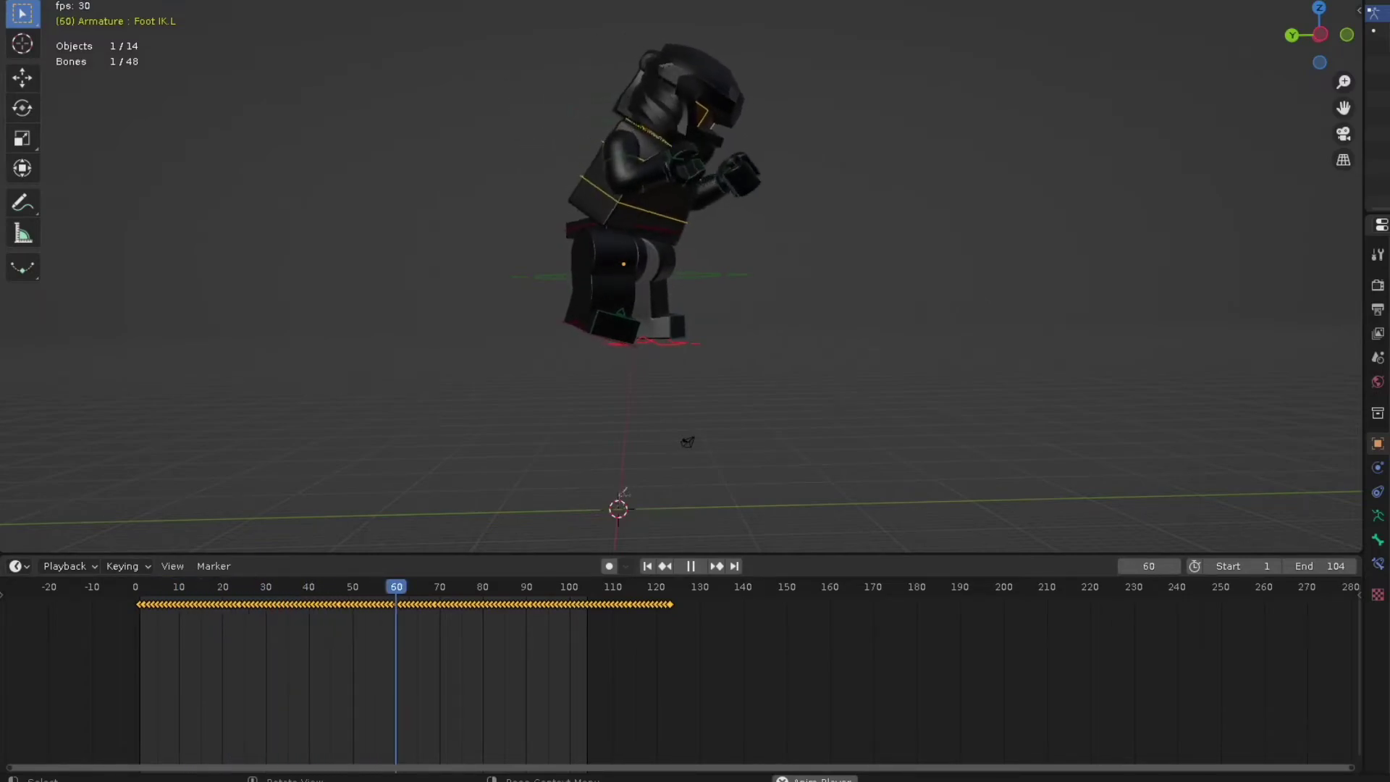
{"action": "key", "text": "space"}
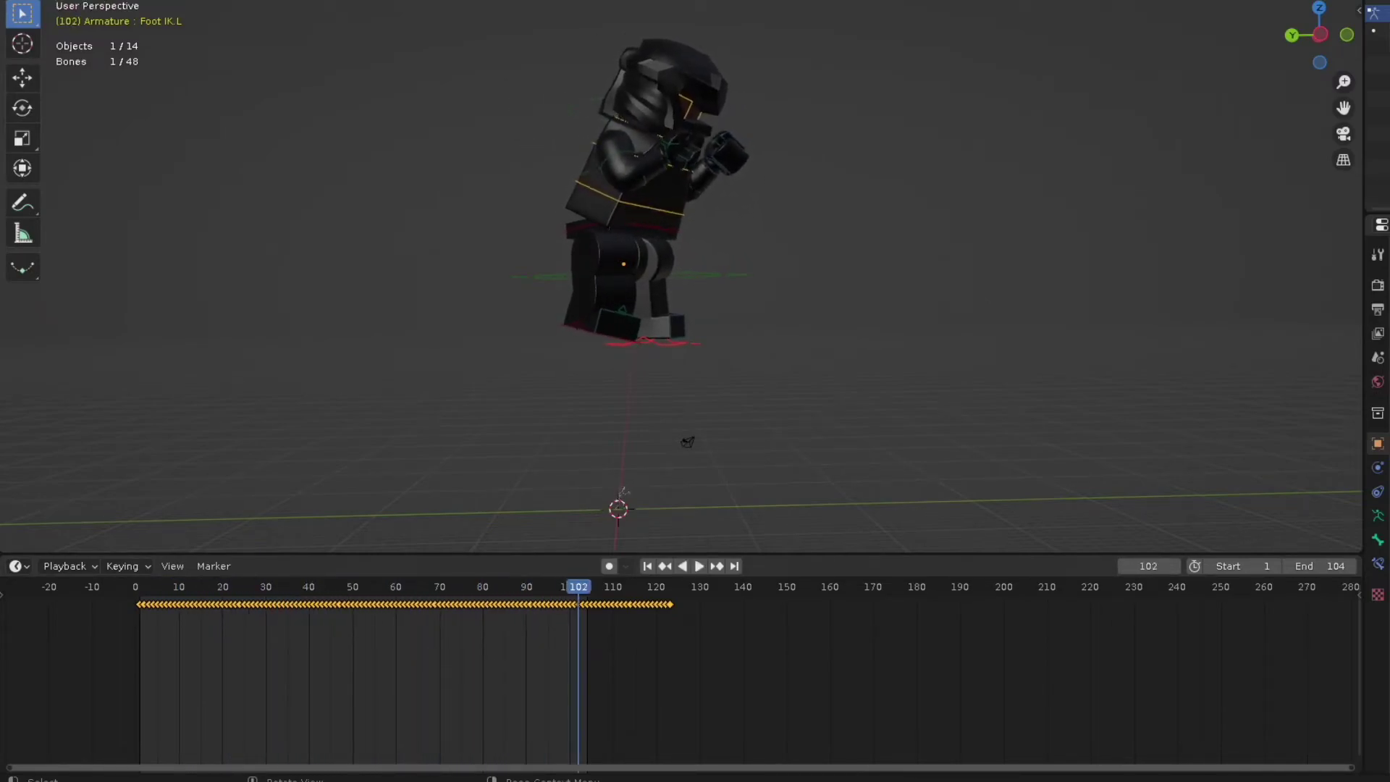
{"action": "middle_click_drag", "start_coordinate": [695, 290], "coordinate": [646, 373]}
{"action": "scroll", "coordinate": [652, 289], "scroll_direction": "up", "scroll_amount": 3}
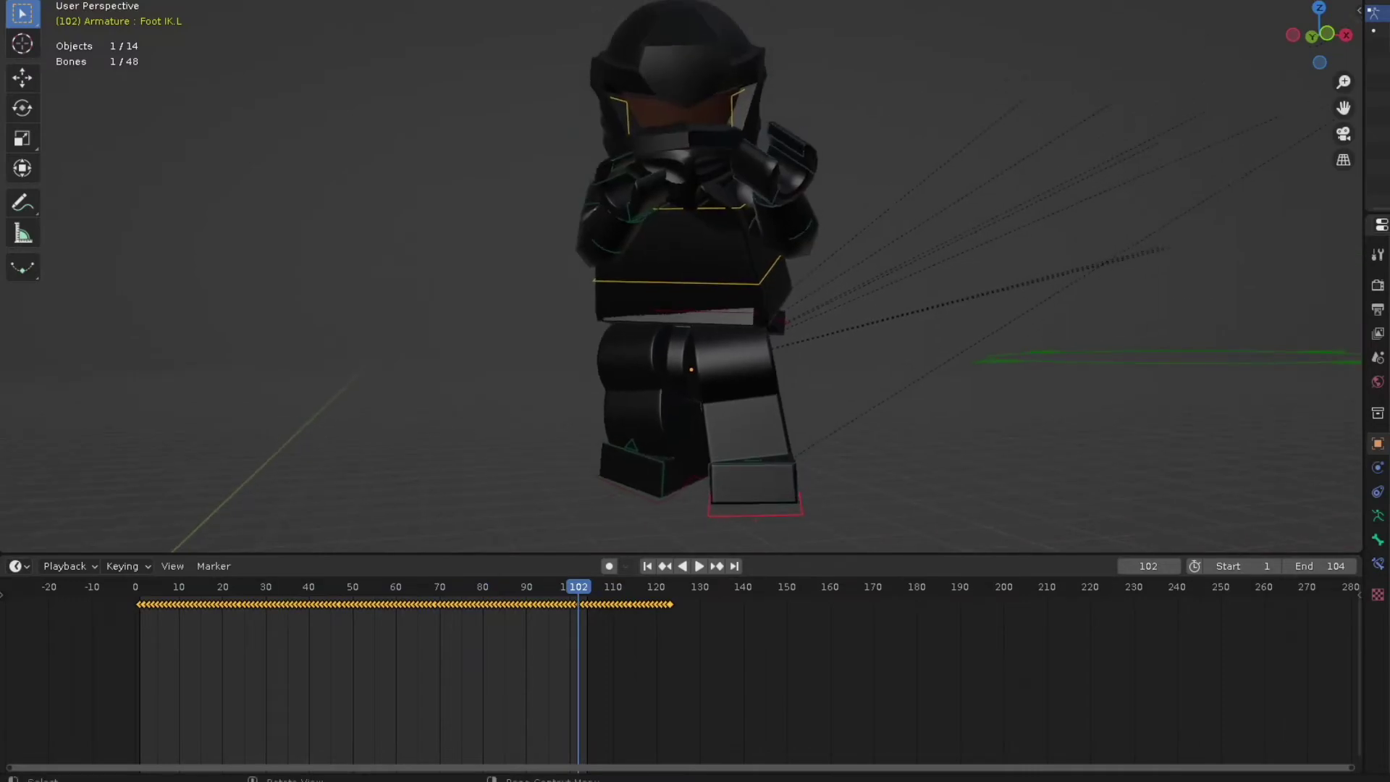
{"action": "middle_click_drag", "start_coordinate": [746, 446], "coordinate": [469, 446]}
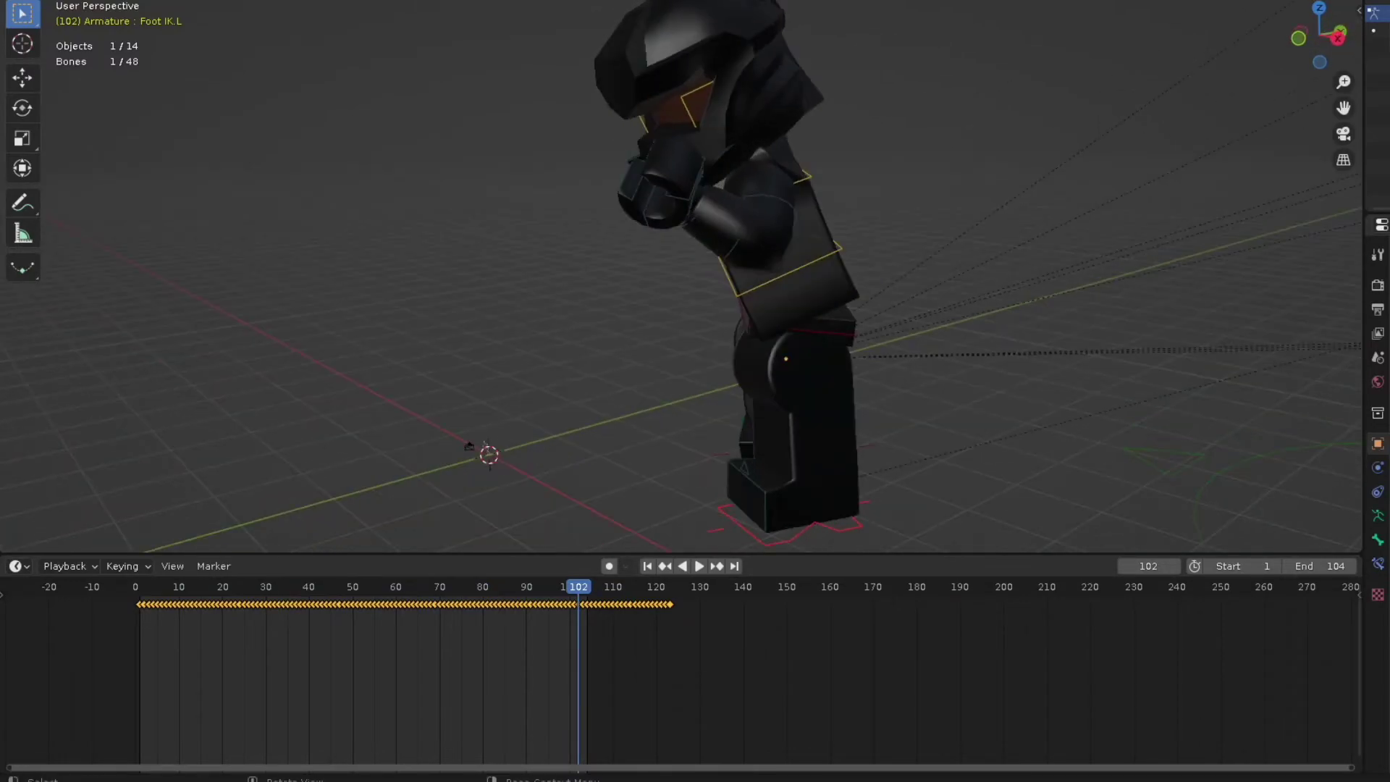
Try to raise the Y Euler Rotation curve of the Arm Top.L bone in the Graph Editor
{"action": "left_click", "coordinate": [803, 181]}
{"action": "left_click", "coordinate": [776, 197]}
{"action": "middle_click_drag", "start_coordinate": [777, 203], "coordinate": [876, 189]}
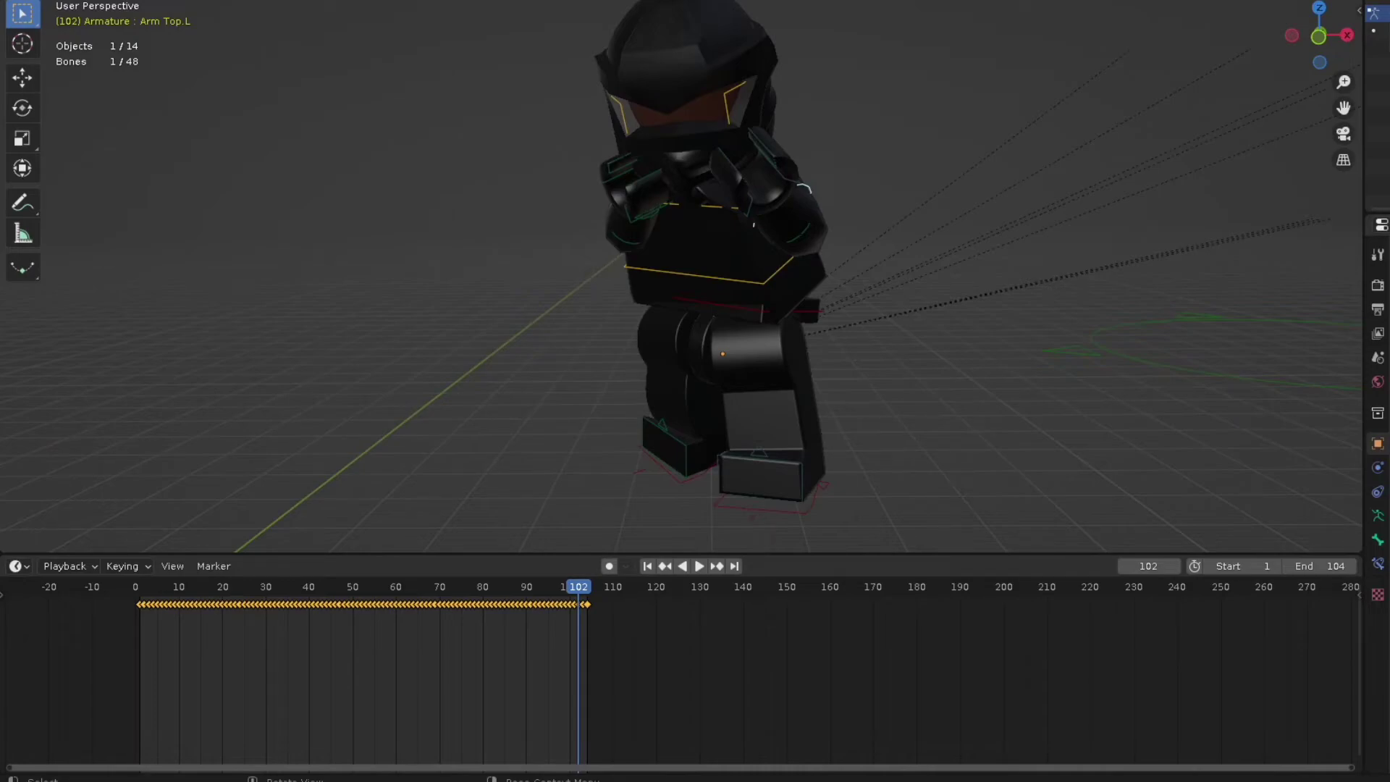
{"action": "key", "text": "ctrl+Tab"}
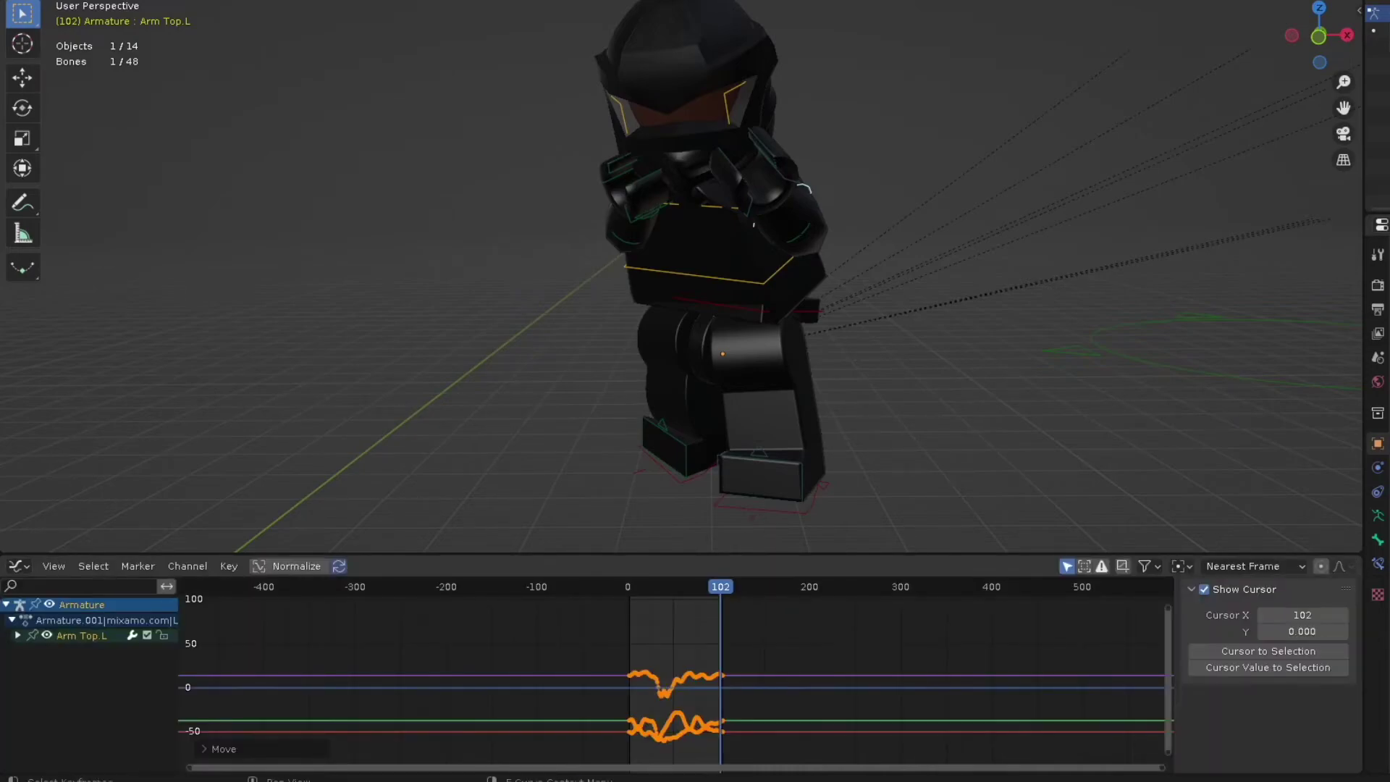
{"action": "scroll", "coordinate": [675, 680], "scroll_direction": "up", "scroll_amount": 3}
{"action": "scroll", "coordinate": [673, 678], "scroll_direction": "up", "scroll_amount": 1}
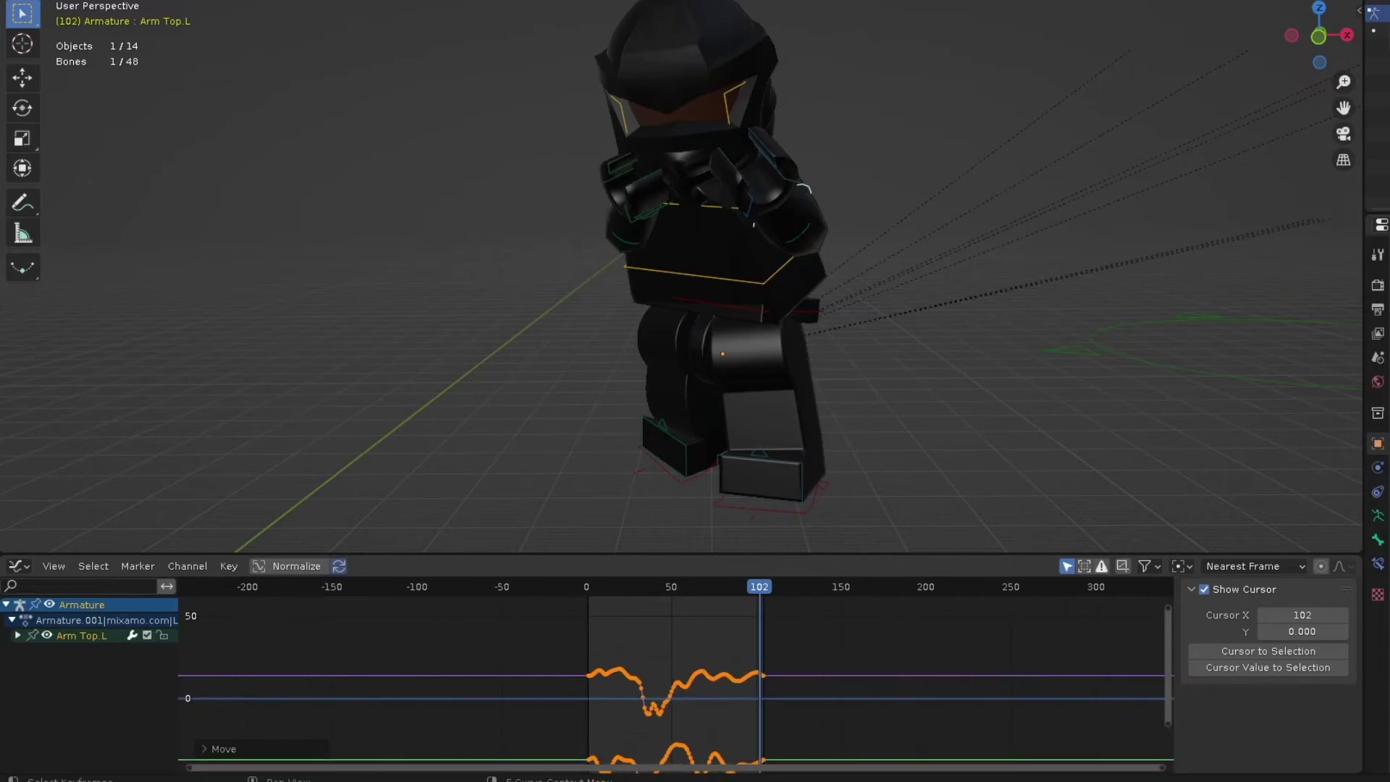
{"action": "left_click", "coordinate": [17, 635]}
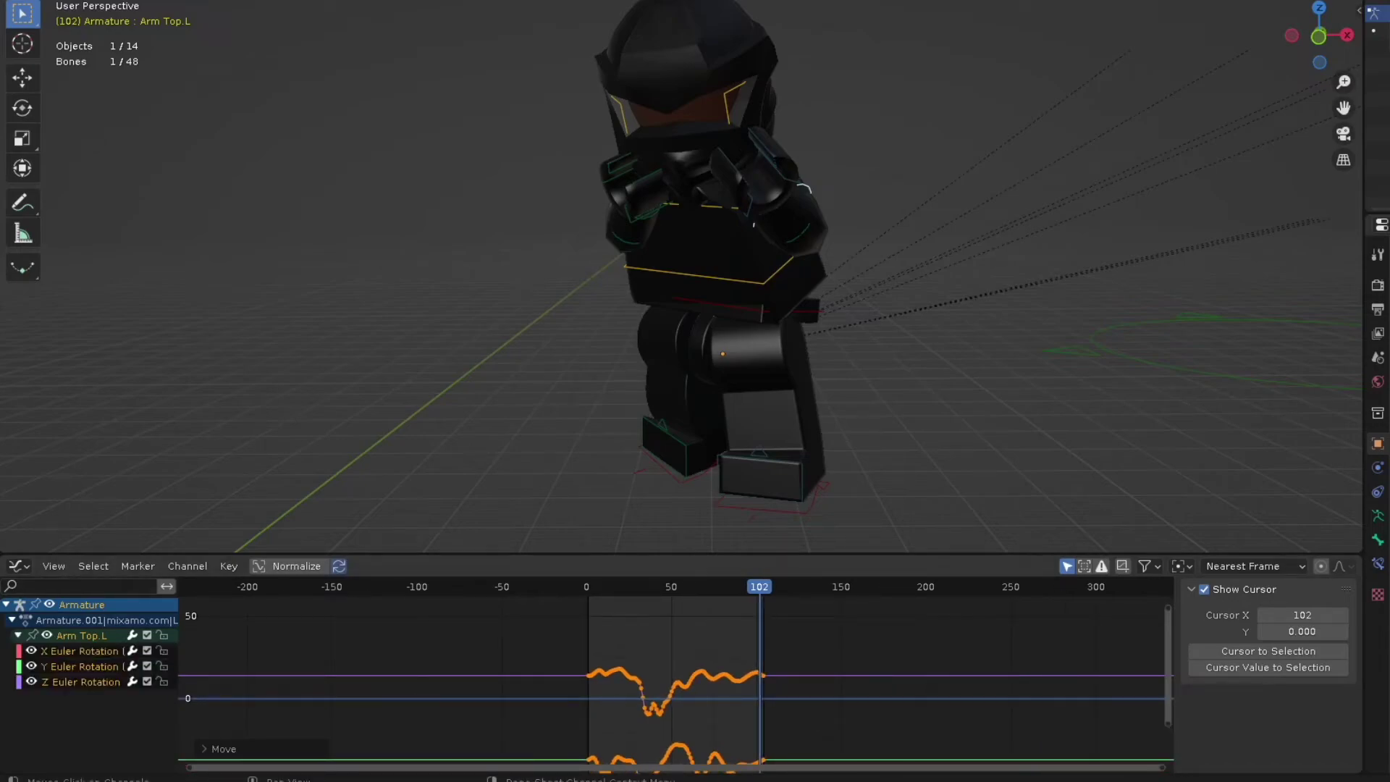
{"action": "left_click", "coordinate": [80, 651]}
{"action": "left_click", "coordinate": [80, 666]}
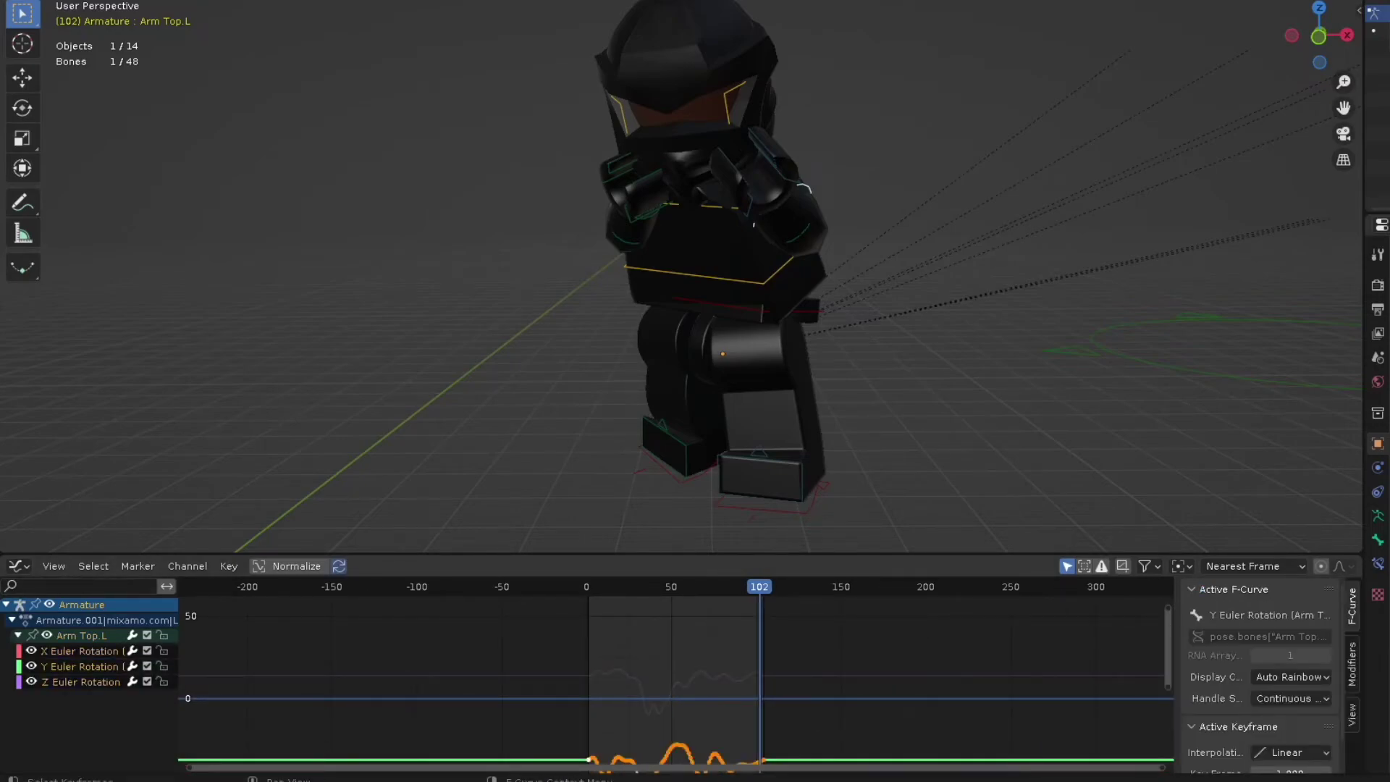
{"action": "key", "text": "g"}
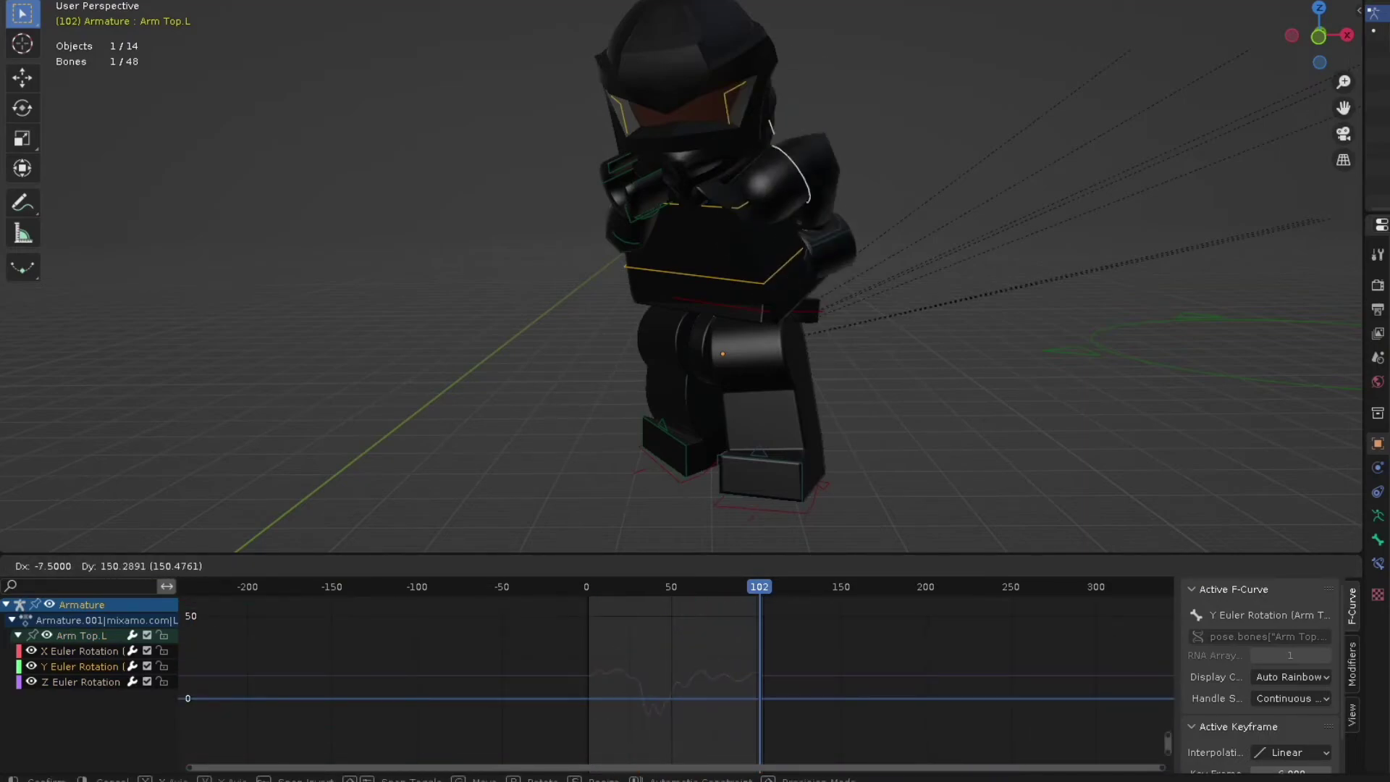
{"action": "key", "text": "Escape"}
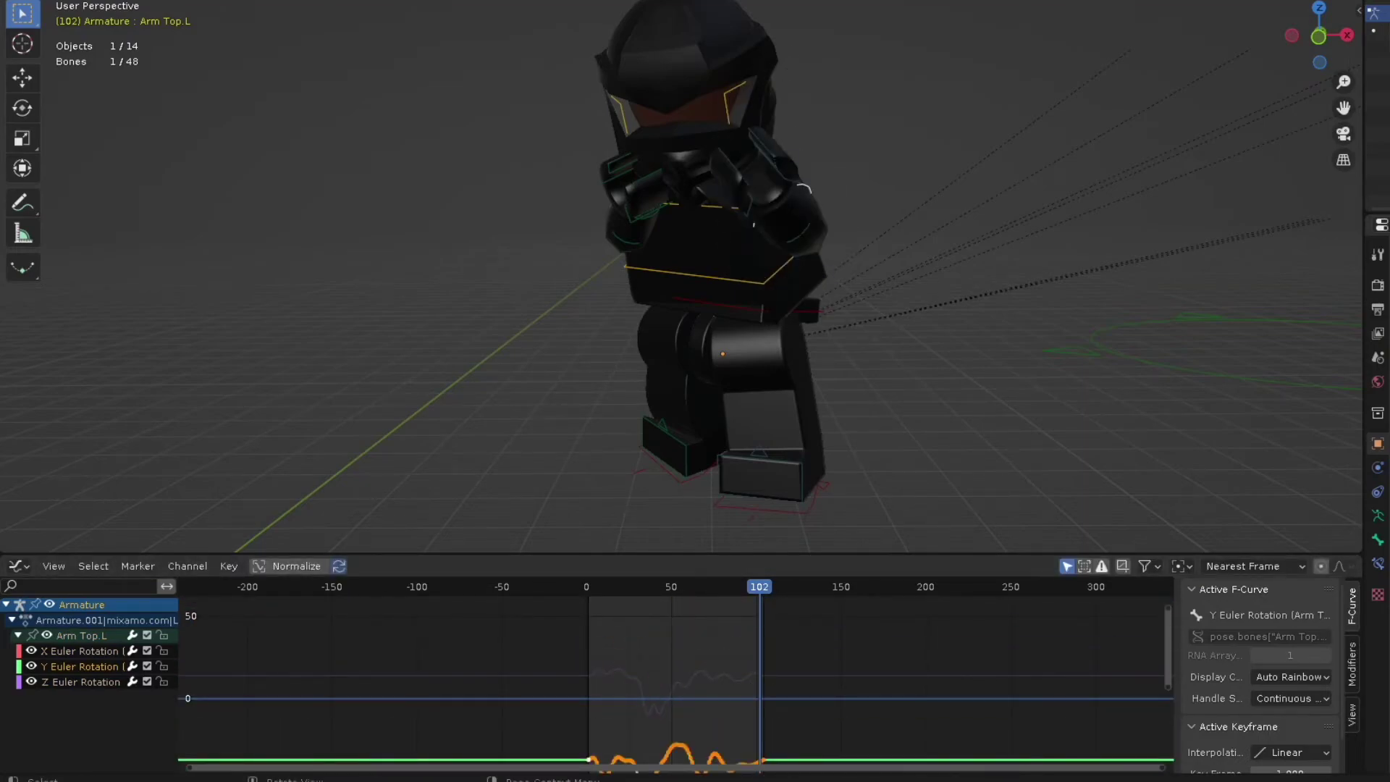
Select the Arm Top.R bone and try to rotate it about the Z axis in the 3D viewport
{"action": "middle_click_drag", "start_coordinate": [615, 275], "coordinate": [843, 317]}
{"action": "left_click", "coordinate": [629, 269]}
{"action": "middle_click_drag", "start_coordinate": [629, 269], "coordinate": [498, 297]}
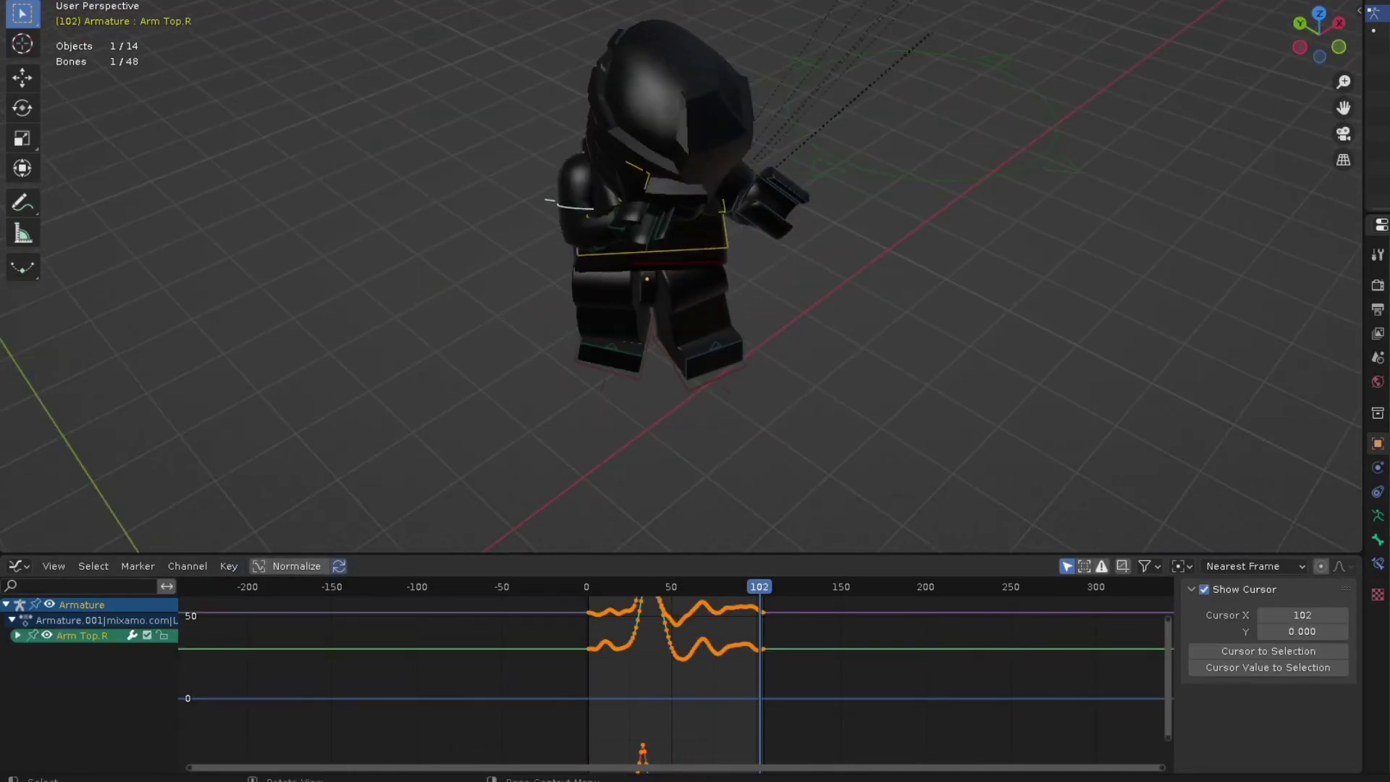
{"action": "key", "text": "r"}
{"action": "key", "text": "z"}
{"action": "key", "text": "Return"}
Lower the Z Euler Rotation curve of Arm Top.R to start at about 12 degrees and check the right arm from the front
{"action": "left_click", "coordinate": [18, 636]}
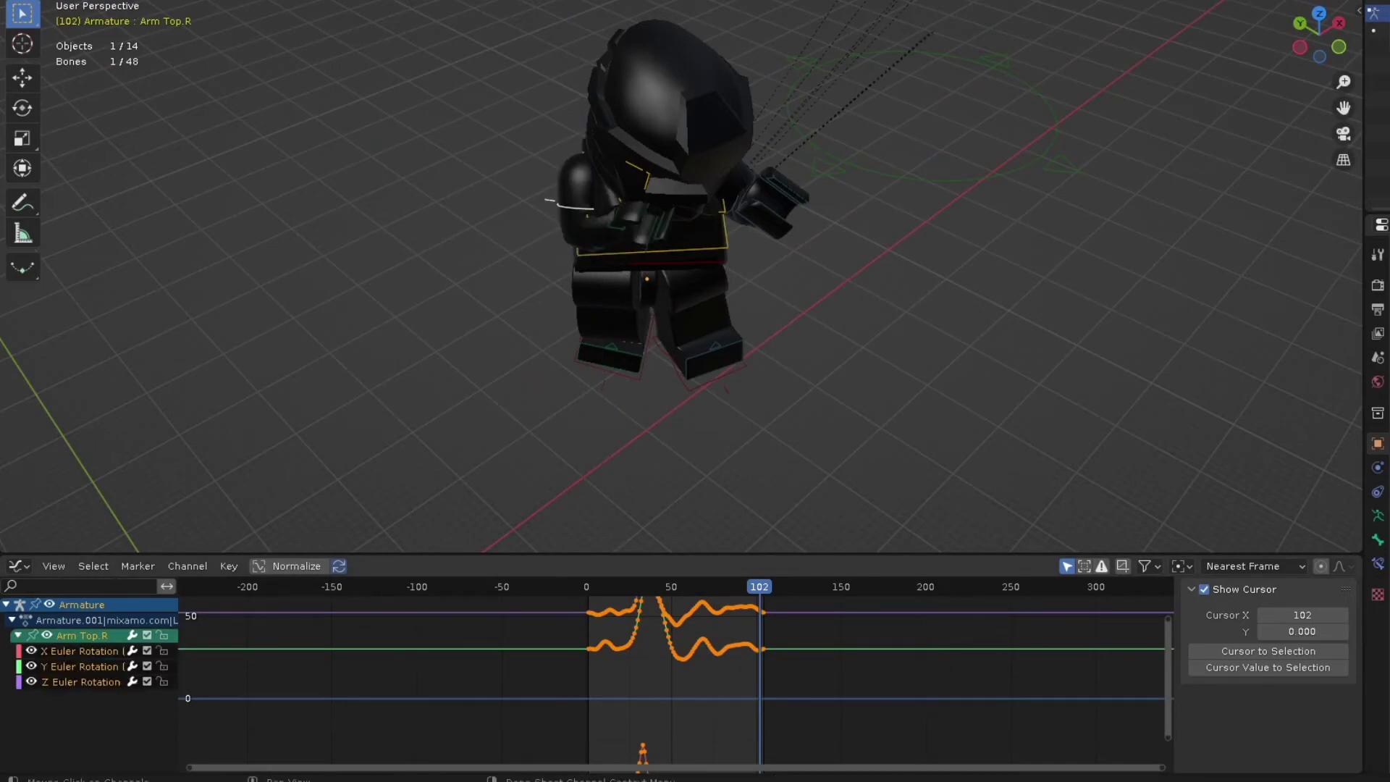
{"action": "left_click", "coordinate": [82, 683]}
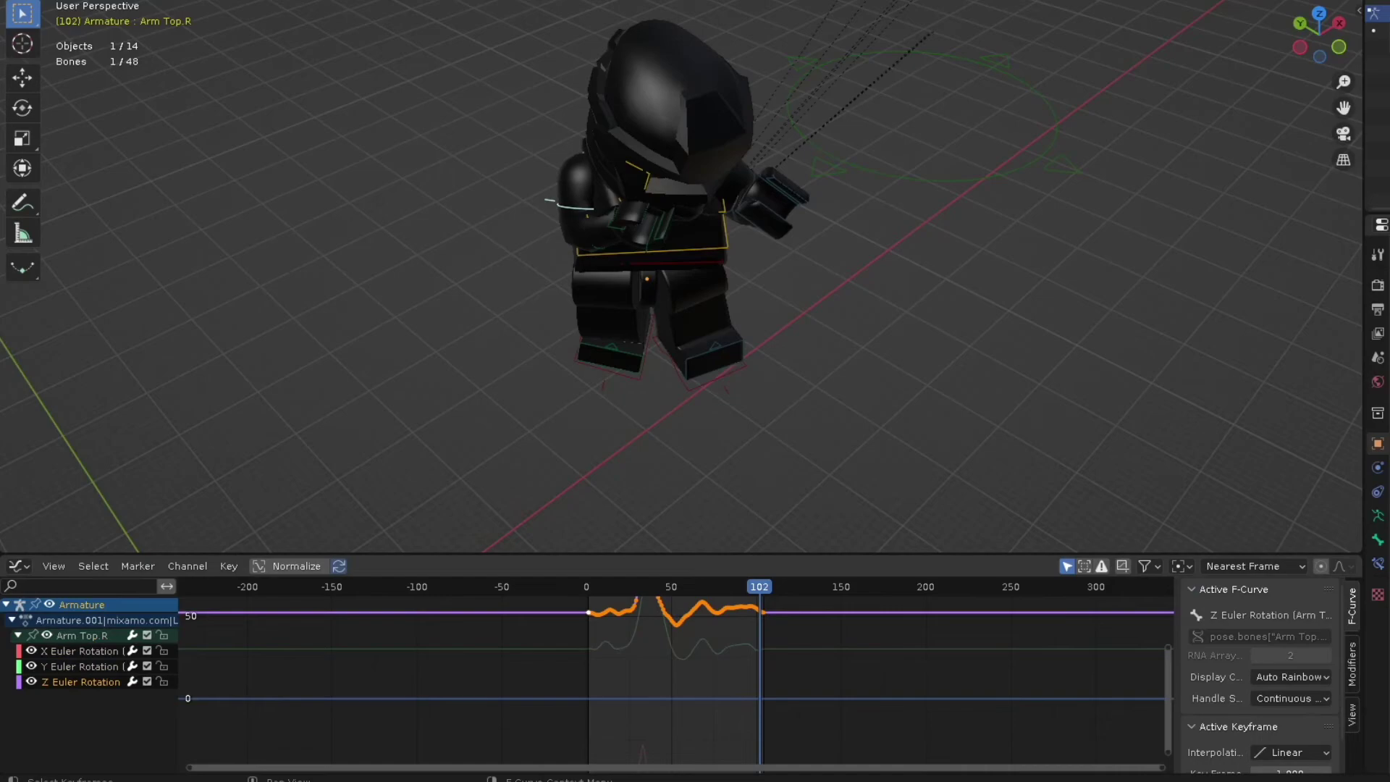
{"action": "key", "text": "g"}
{"action": "key", "text": "Return"}
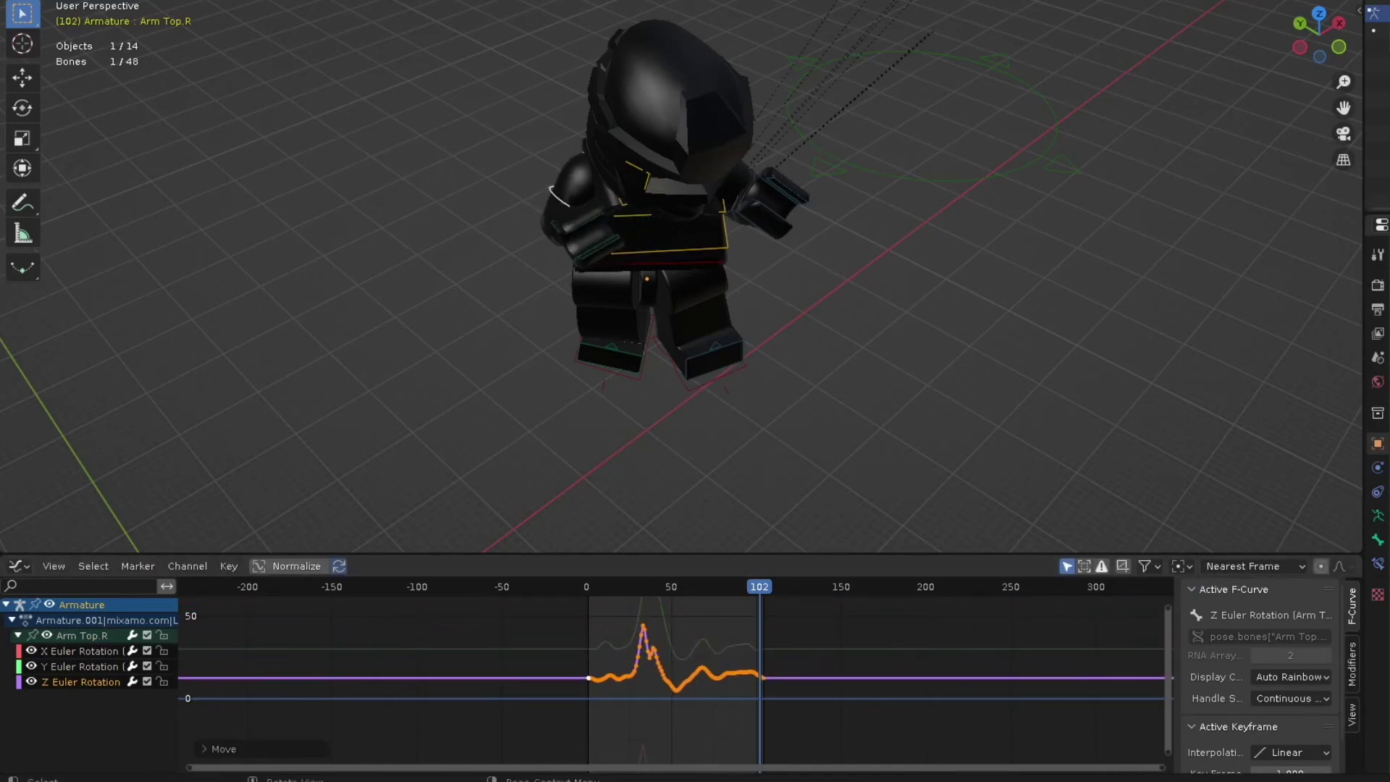
{"action": "middle_click_drag", "start_coordinate": [696, 333], "coordinate": [687, 254]}
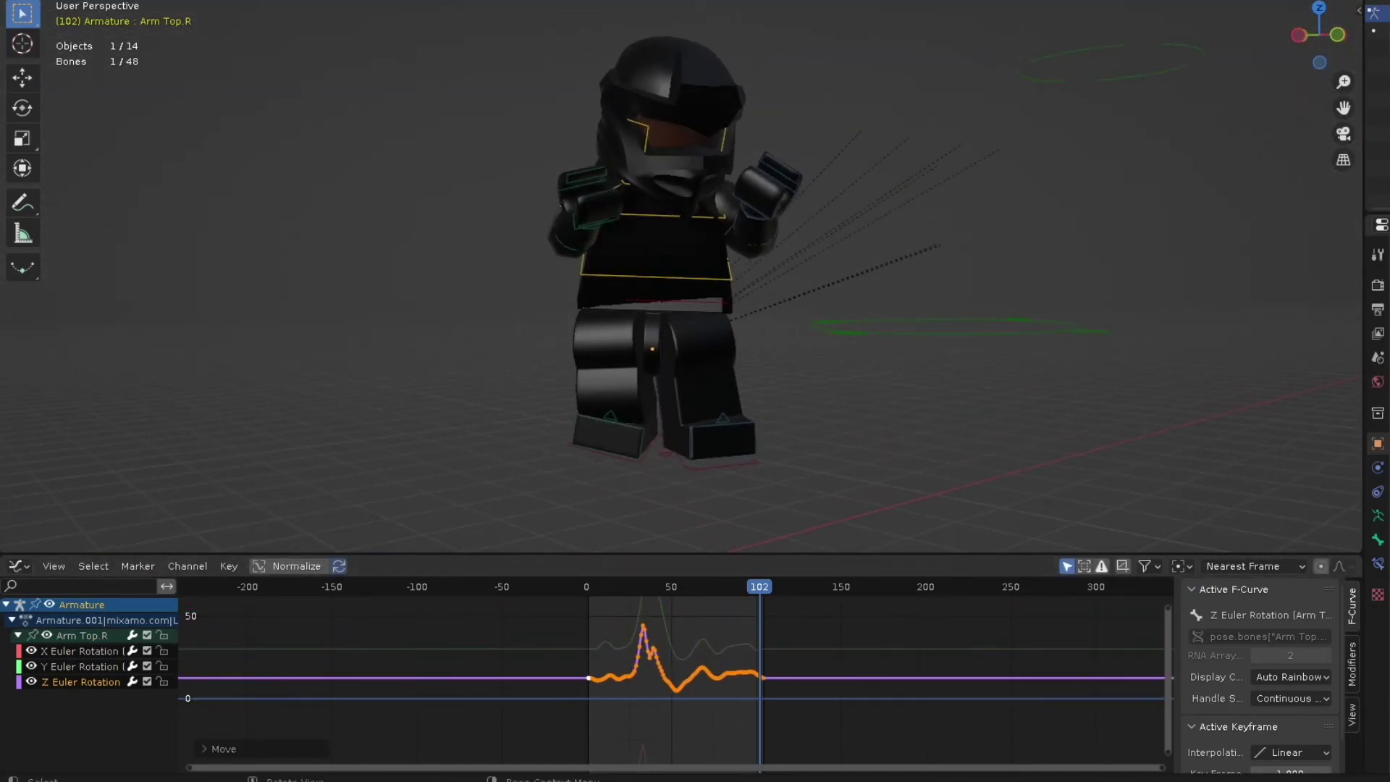
Play the animation in the Timeline from frame 1 to check the right arm's motion
{"action": "key", "text": "ctrl+Tab"}
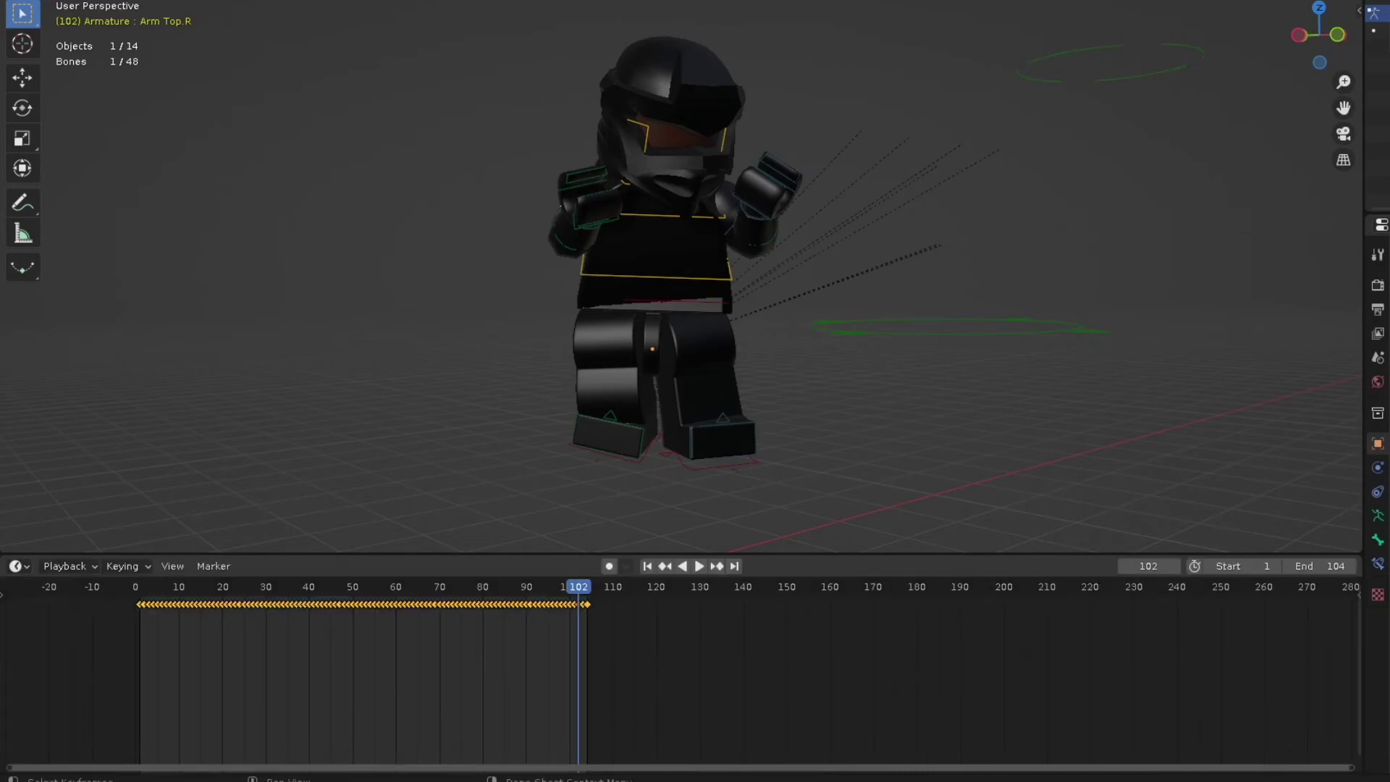
{"action": "key", "text": "shift+Left"}
{"action": "key", "text": "space"}
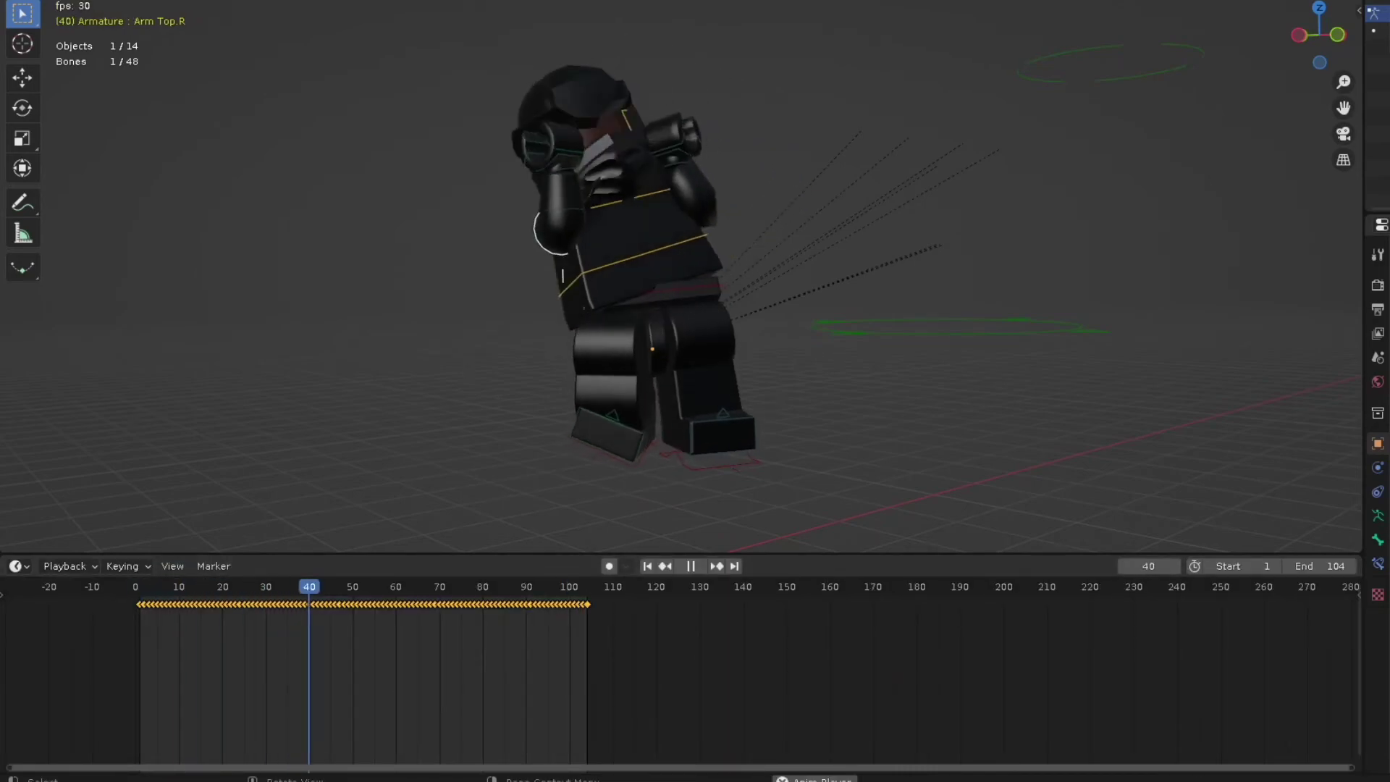
{"action": "key", "text": "space"}
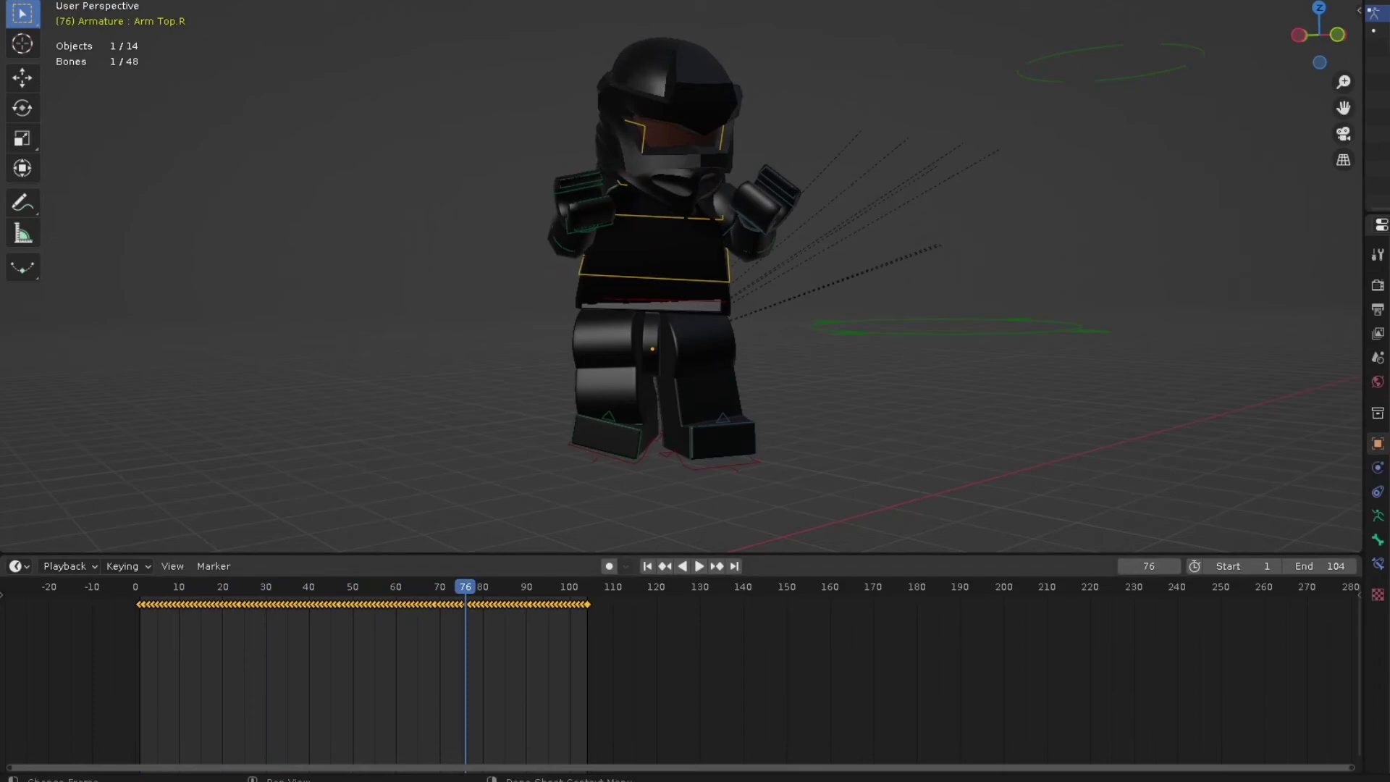
Try to move the Z Euler Rotation keyframes of Arm Top.R between about frames 47 and 69 in the Graph Editor
{"action": "key", "text": "shift+F6"}
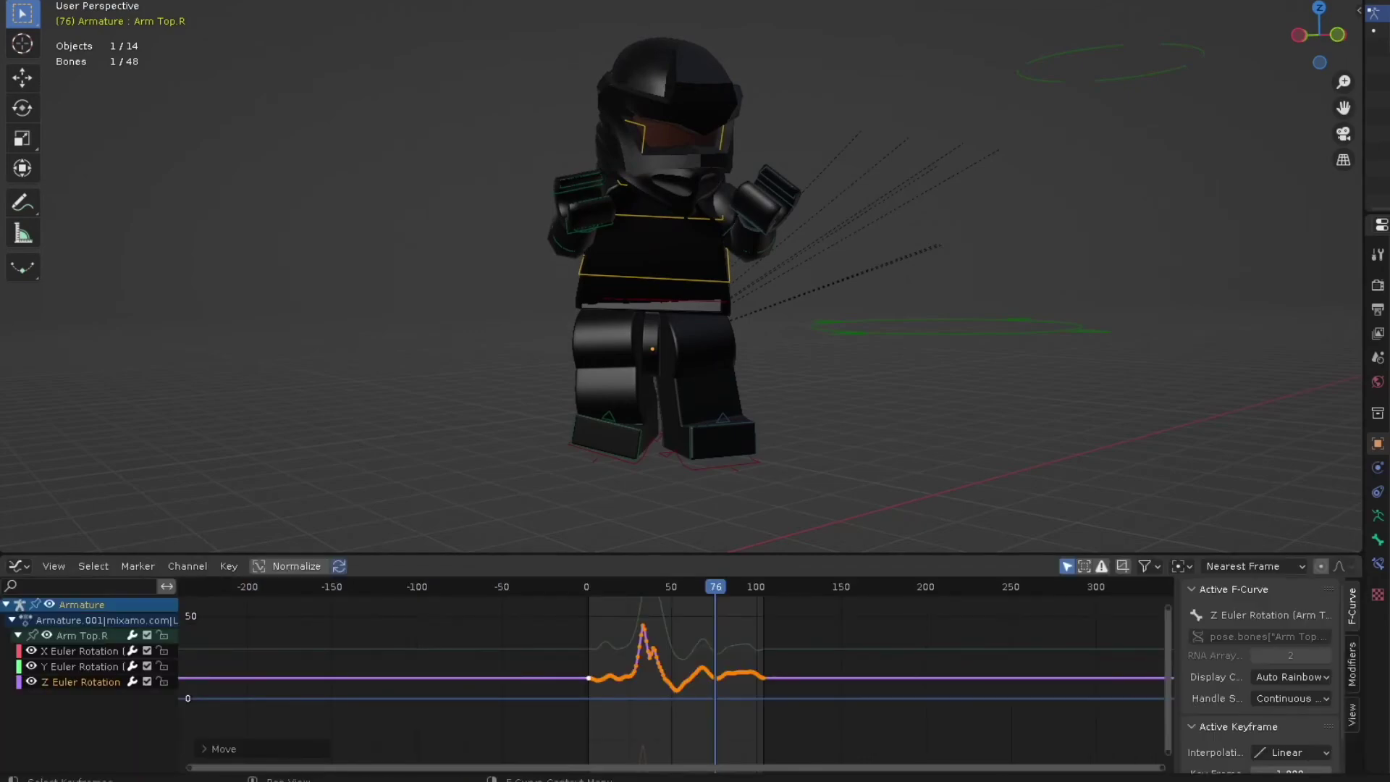
{"action": "scroll", "coordinate": [675, 676], "scroll_direction": "up", "scroll_amount": 12}
{"action": "left_click_drag", "start_coordinate": [649, 740], "coordinate": [749, 654]}
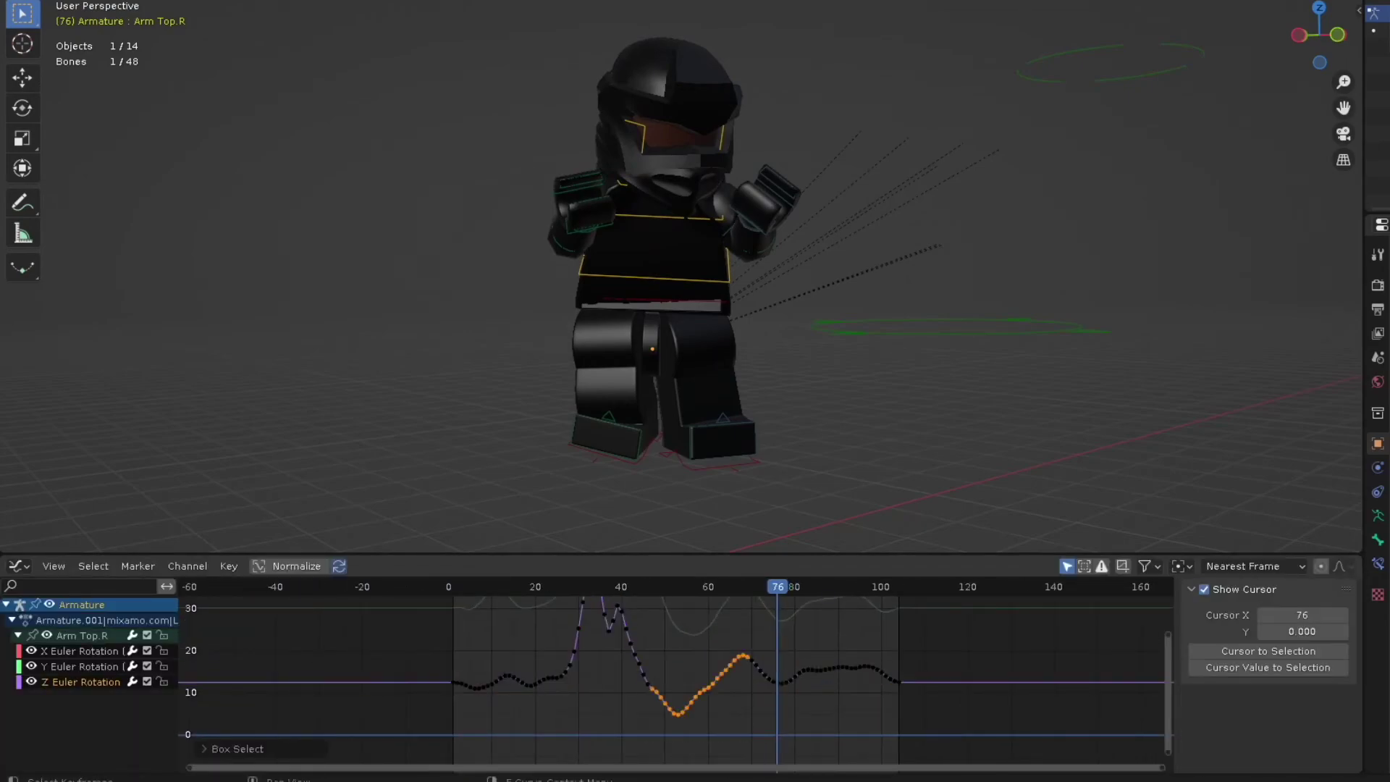
{"action": "key", "text": "g"}
{"action": "key", "text": "Return"}
Move the Z Euler Rotation keyframes of Arm Top.R from about frame 65 to 93 far below the curve, and go to frame 10
{"action": "left_click_drag", "start_coordinate": [727, 717], "coordinate": [854, 627]}
{"action": "key", "text": "g"}
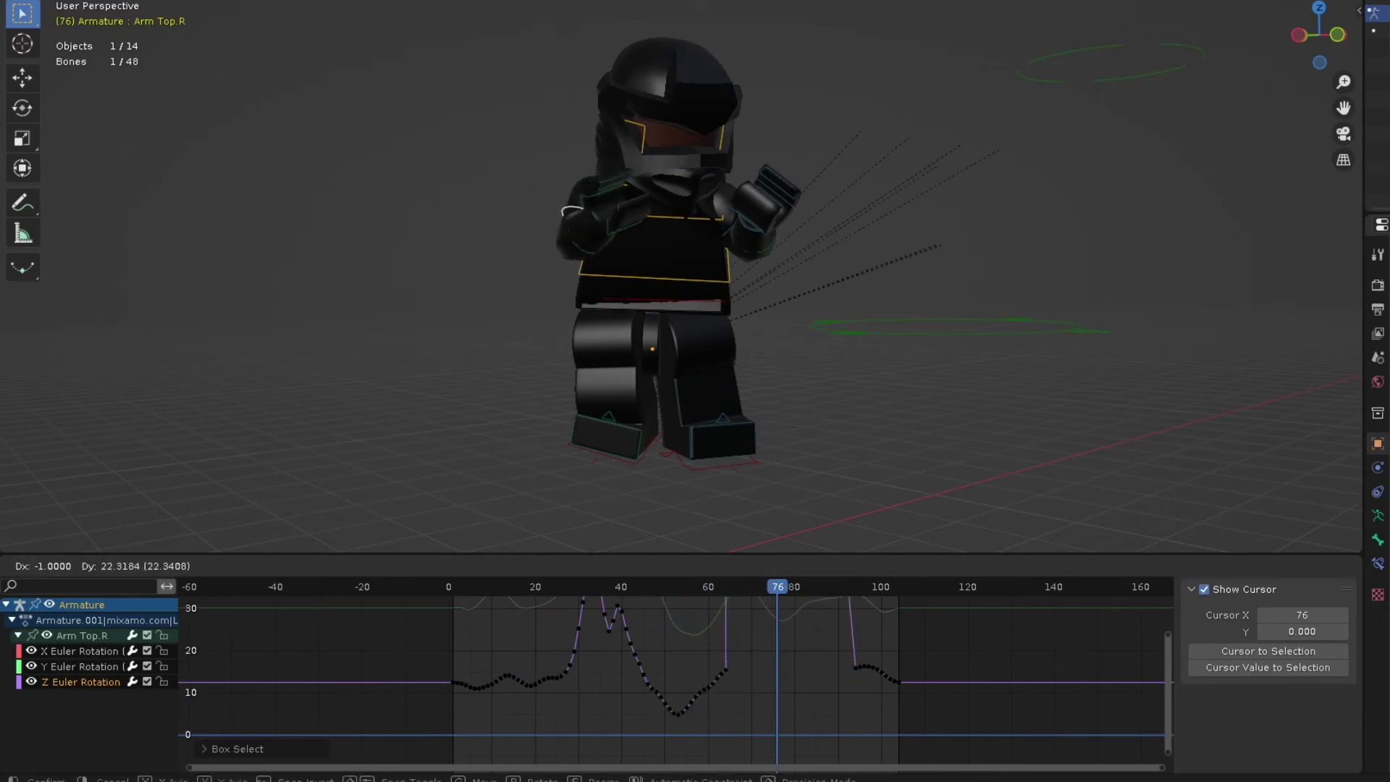
{"action": "key", "text": "Escape"}
{"action": "scroll", "coordinate": [661, 676], "scroll_direction": "down", "scroll_amount": 1}
{"action": "scroll", "coordinate": [661, 676], "scroll_direction": "down", "scroll_amount": 1}
{"action": "key", "text": "g"}
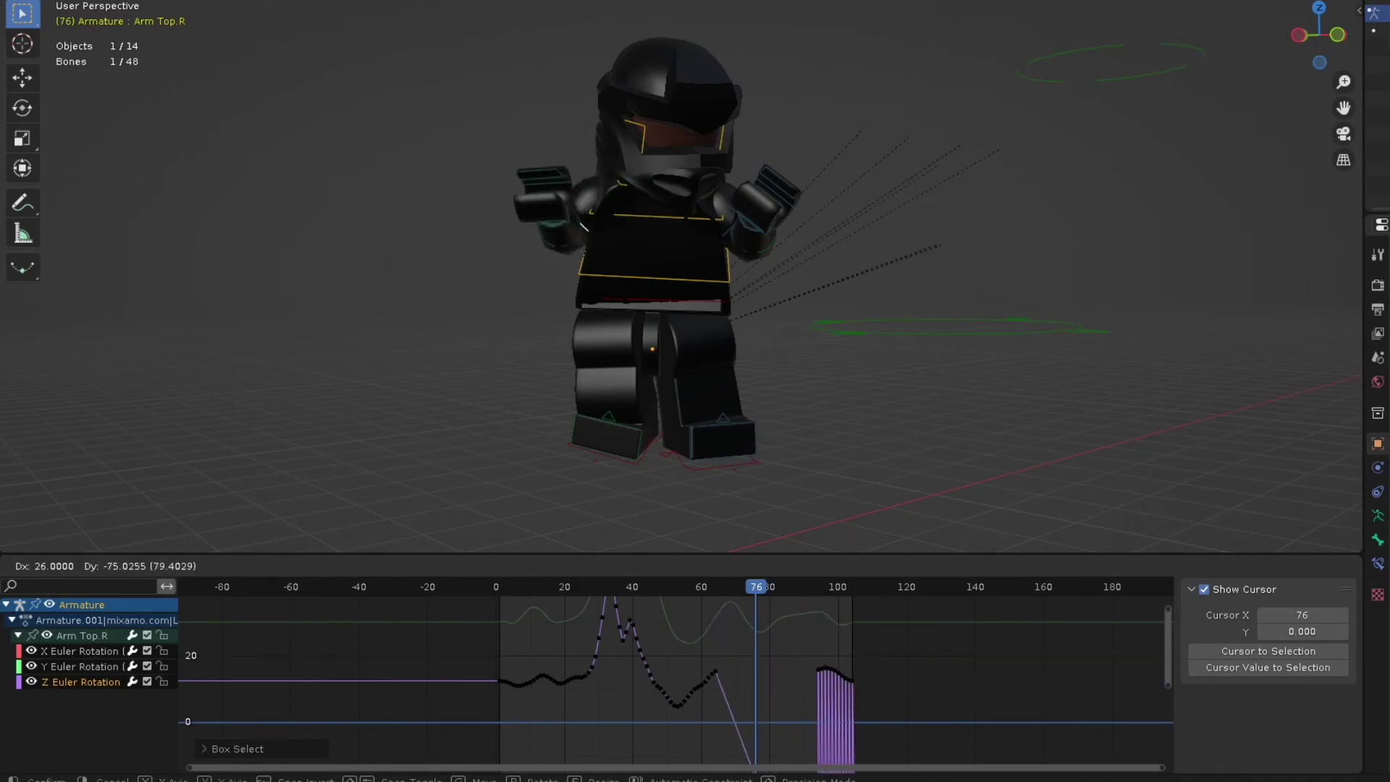
{"action": "key", "text": "Return"}
{"action": "left_click", "coordinate": [530, 587]}
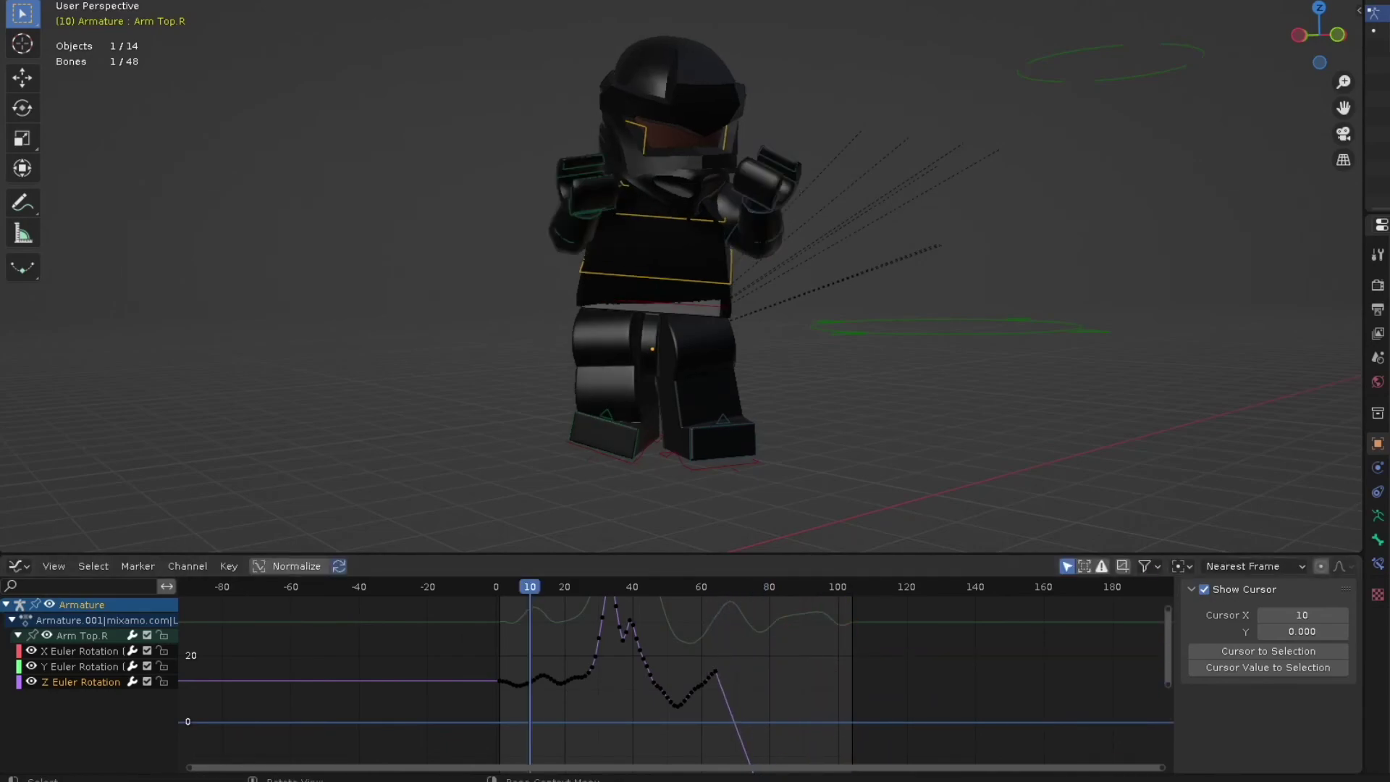
Play the animation from frame 10 to check the right arm, and inspect the lowered Z Euler Rotation keyframes near frame 92
{"action": "key", "text": "space"}
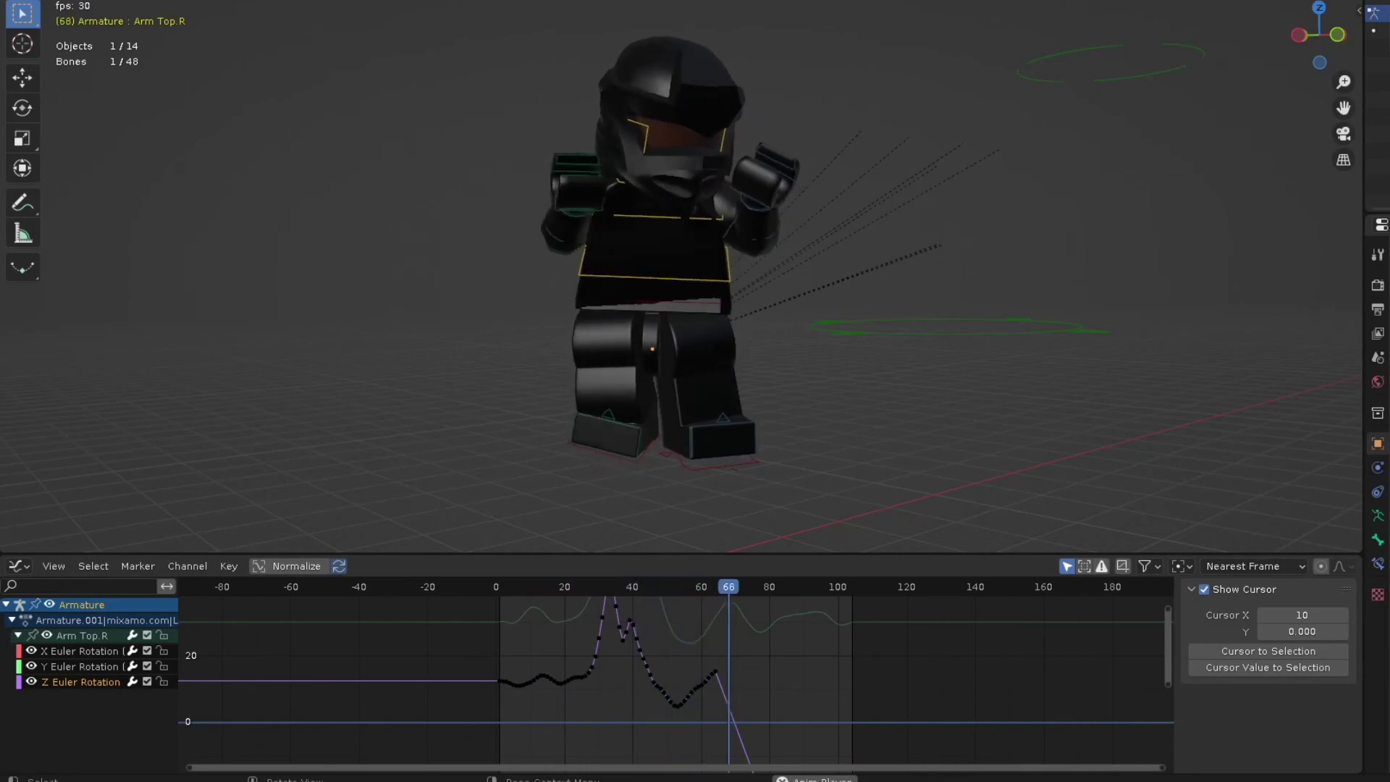
{"action": "key", "text": "space"}
{"action": "scroll", "coordinate": [676, 673], "scroll_direction": "down", "scroll_amount": 4}
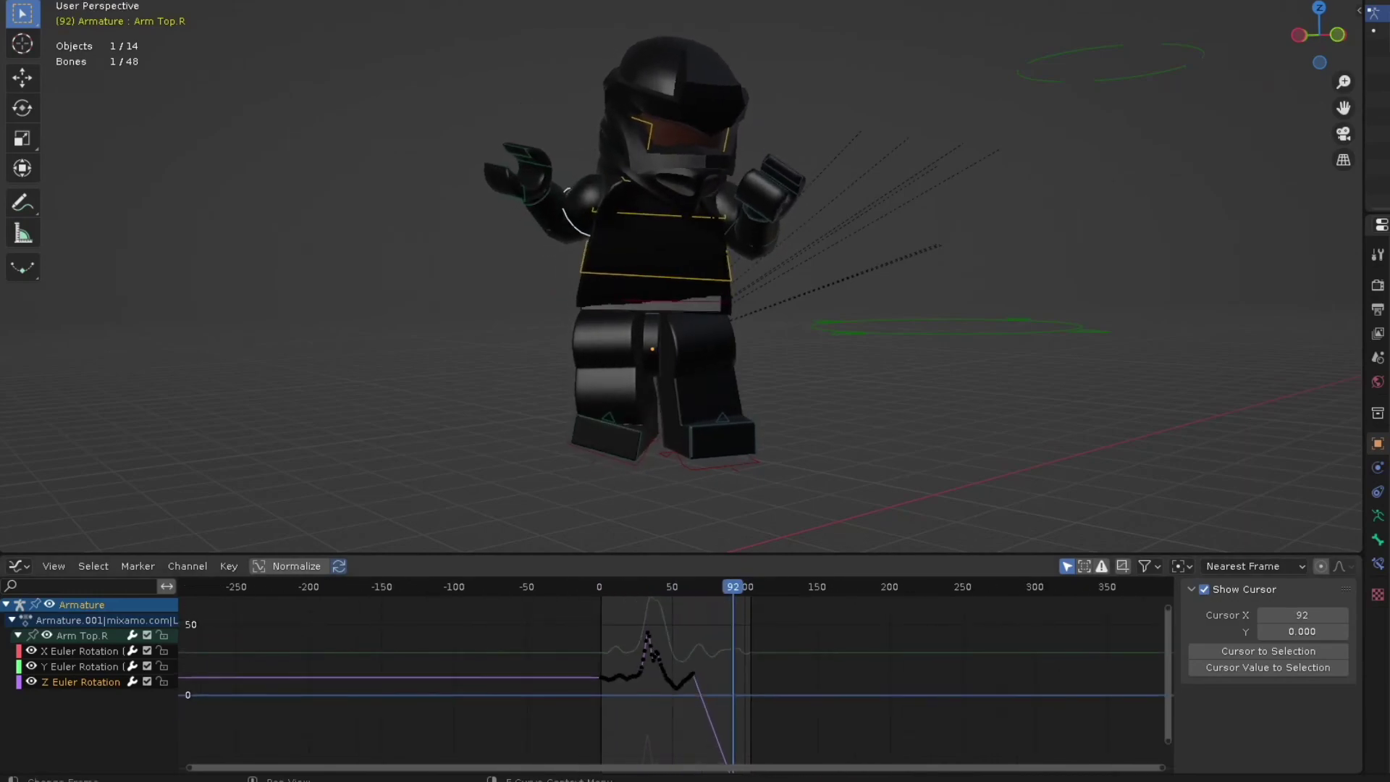
{"action": "middle_click_drag", "start_coordinate": [676, 683], "coordinate": [675, 664]}
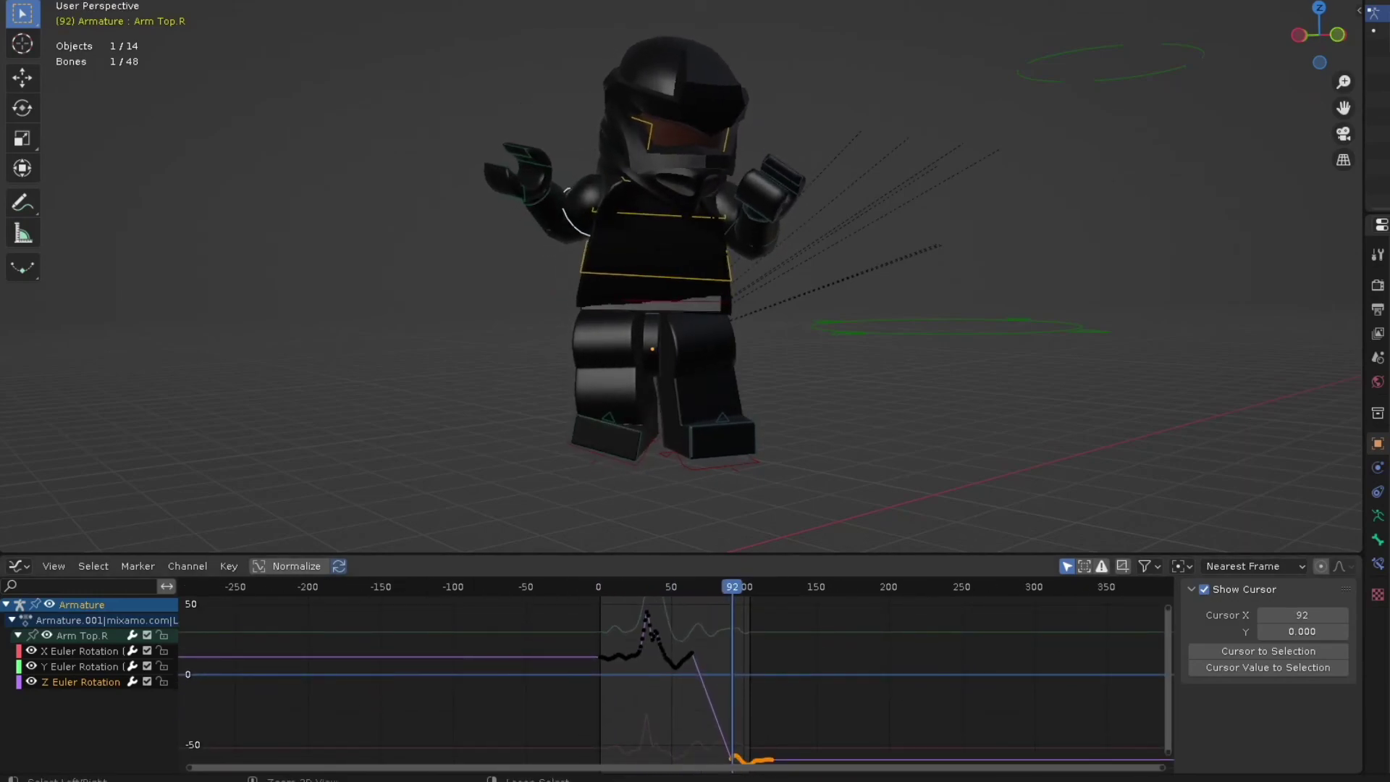
Undo the downward move of the Z Euler Rotation keyframes of Arm Top.R and deselect all bones
{"action": "key", "text": "ctrl+z"}
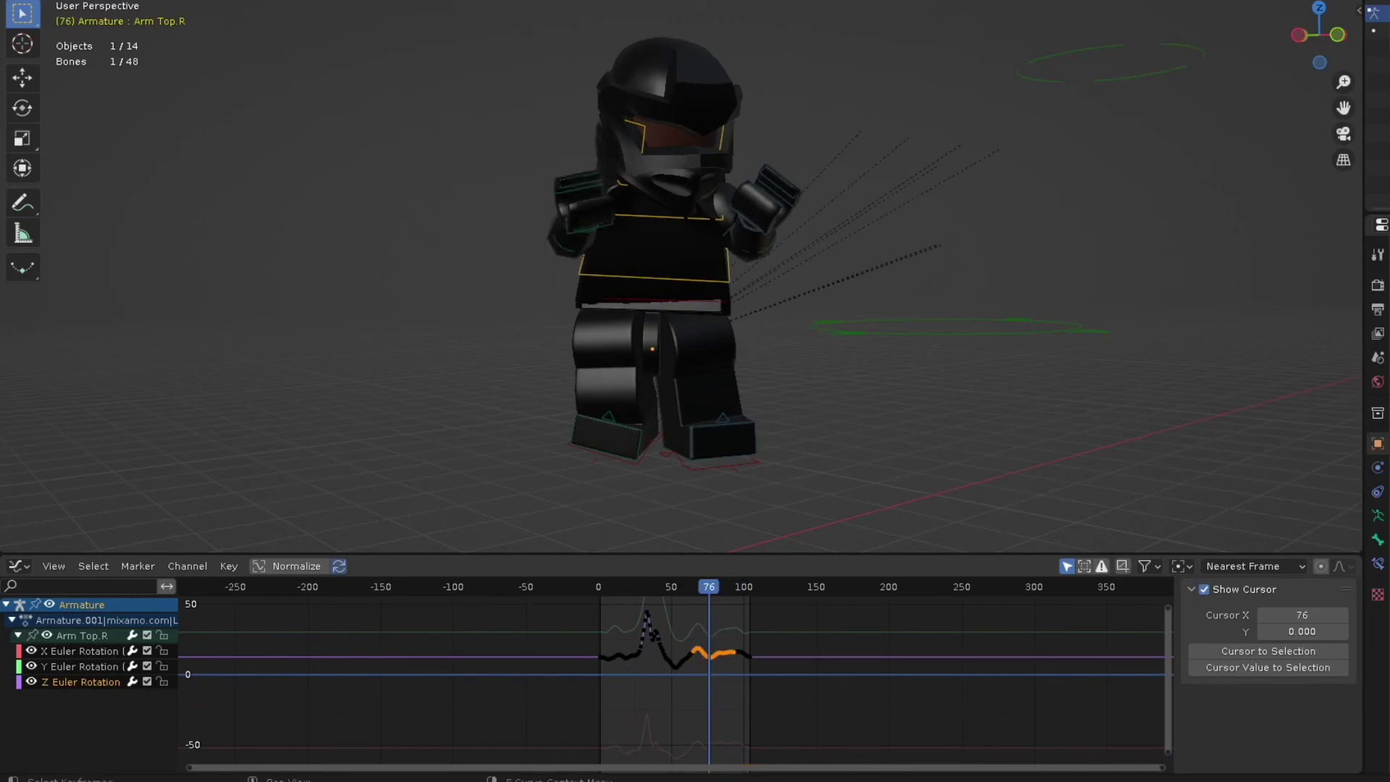
{"action": "scroll", "coordinate": [674, 674], "scroll_direction": "up", "scroll_amount": 2}
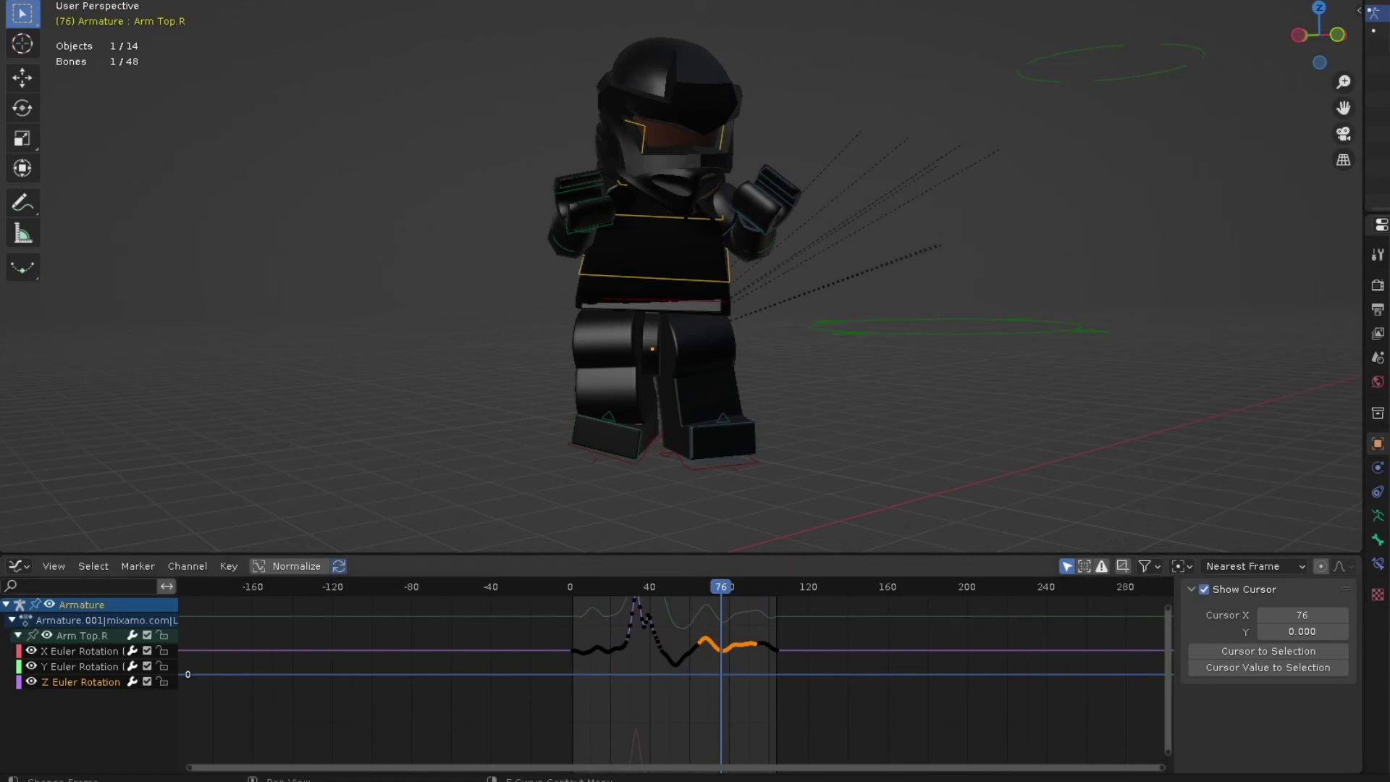
{"action": "key", "text": "alt+a"}
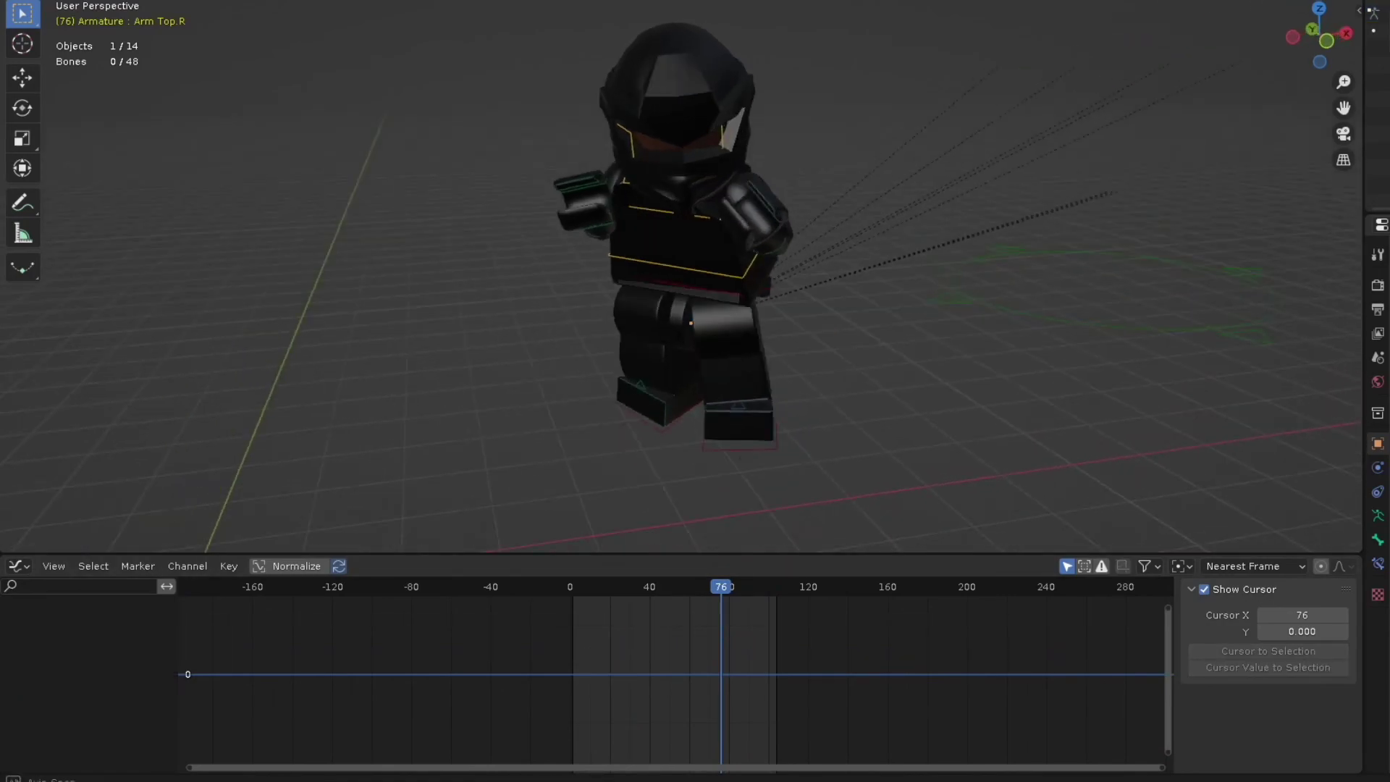